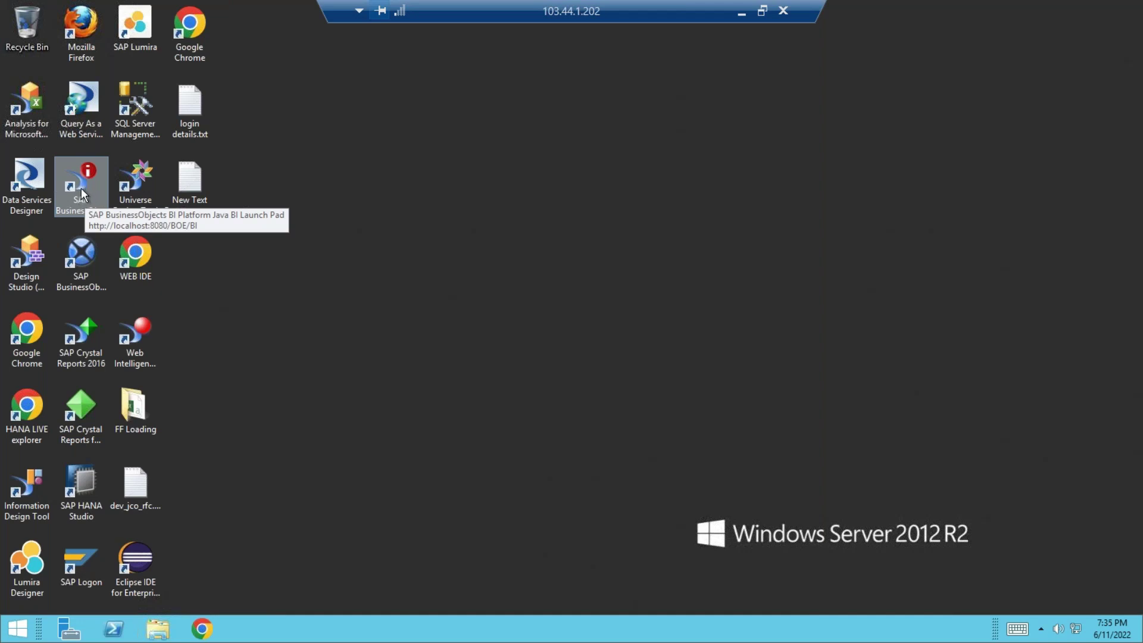
Step: Open the BI launch pad from the desktop and log on with the prefilled credentials
{"action": "left_click", "coordinate": [81, 187]}
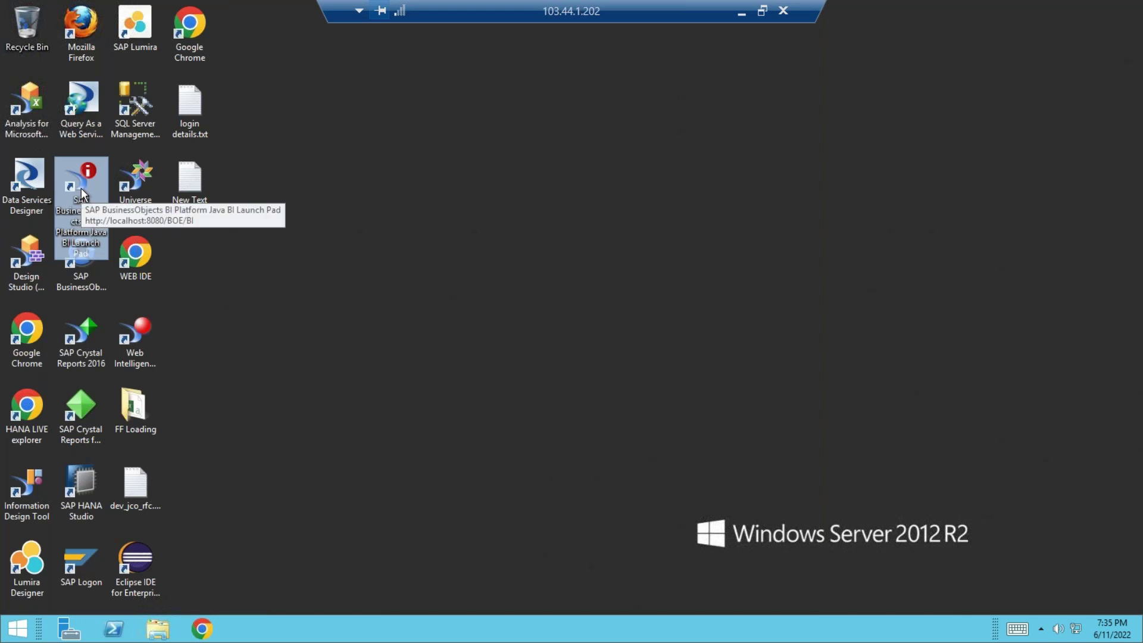
{"action": "double_click", "coordinate": [81, 188]}
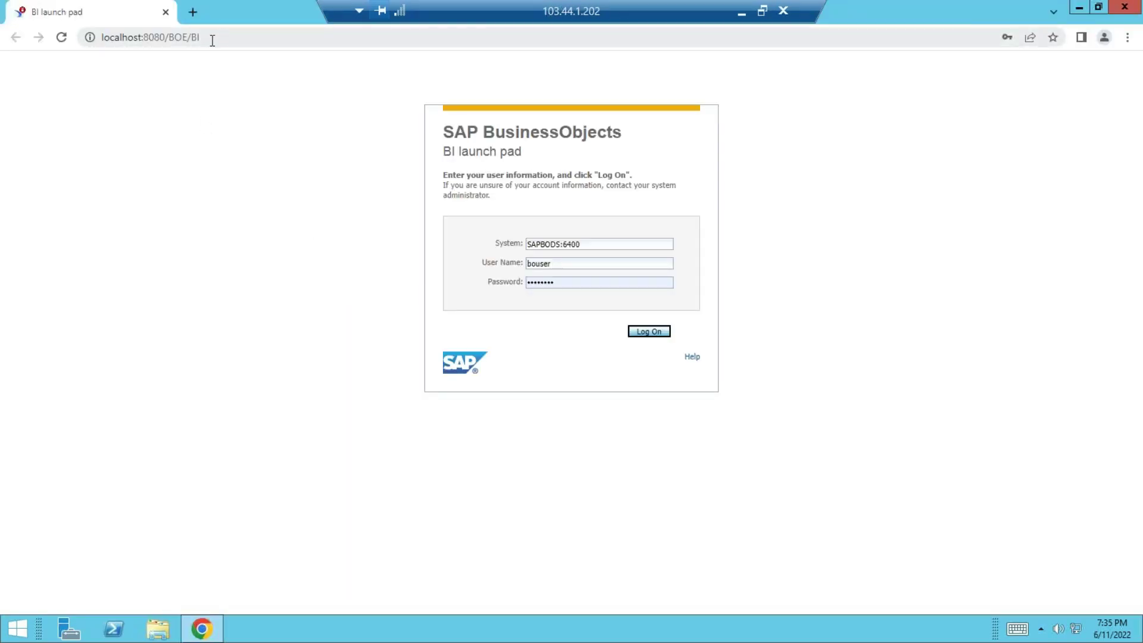
{"action": "left_click", "coordinate": [649, 334]}
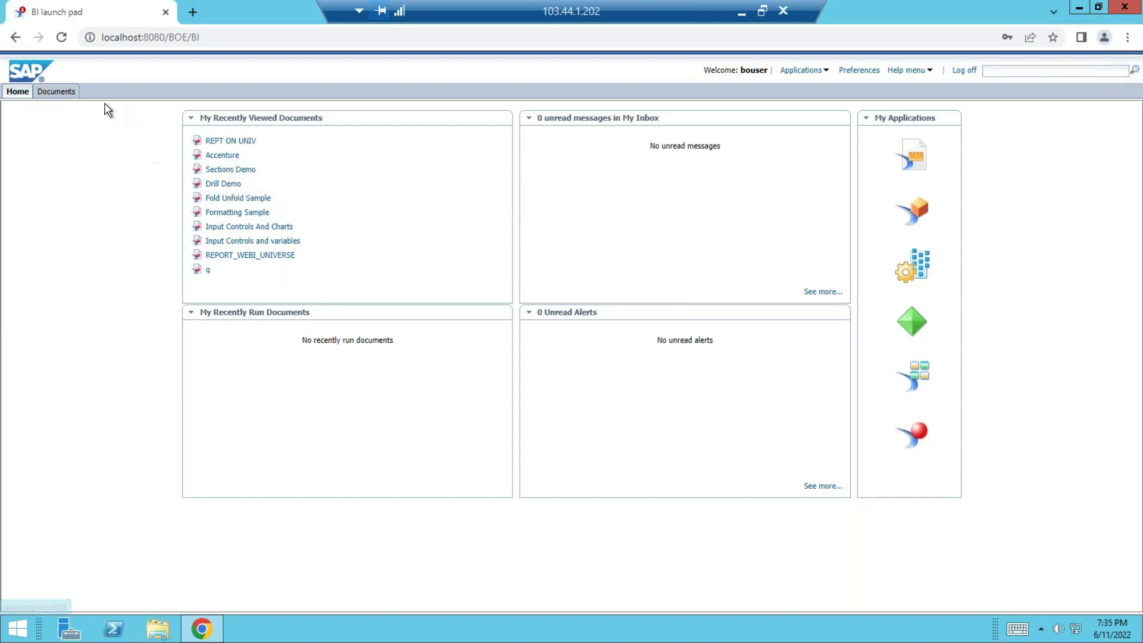
Step: Open the REPORT_WEBI_UNIVERSE document from the BATCH15 public folder and switch it to Design mode
{"action": "left_click", "coordinate": [57, 93]}
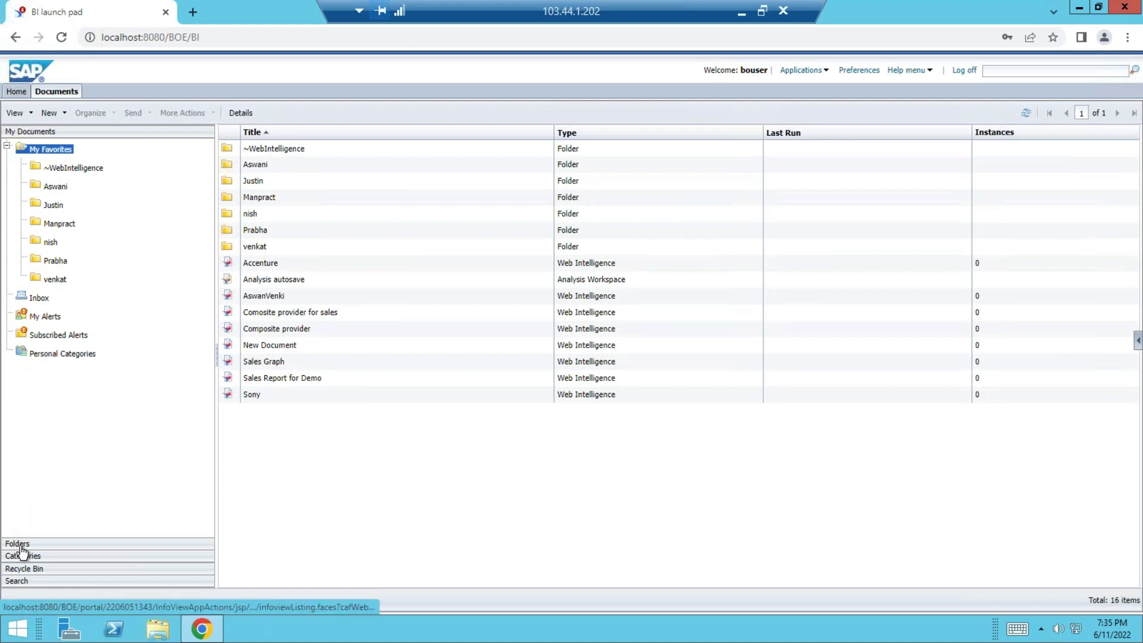
{"action": "left_click", "coordinate": [18, 544]}
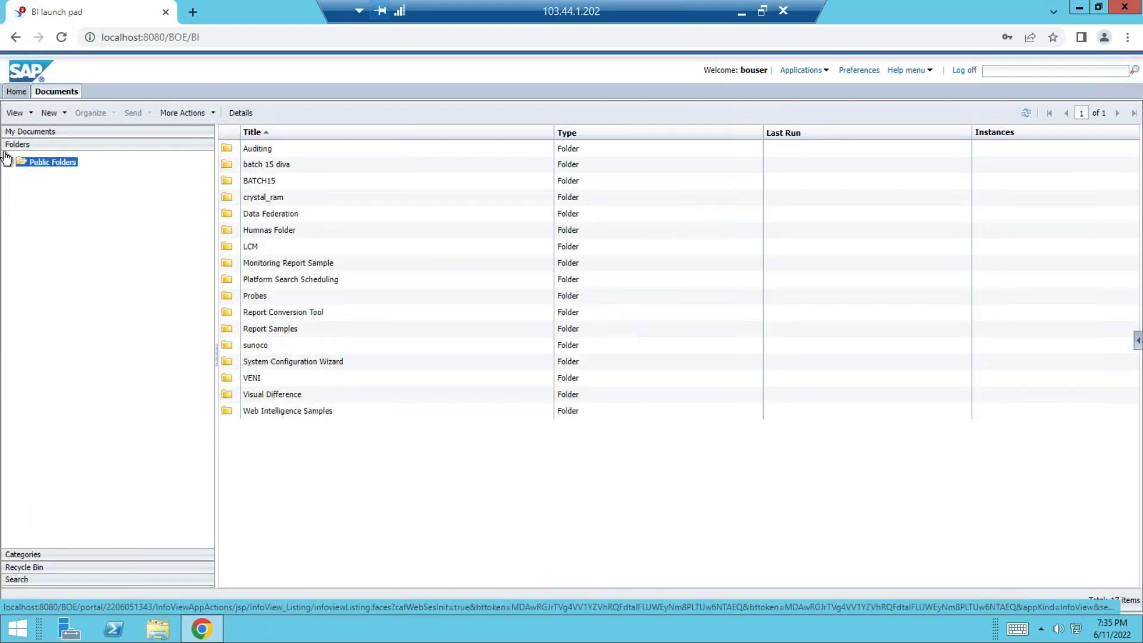
{"action": "left_click", "coordinate": [7, 159]}
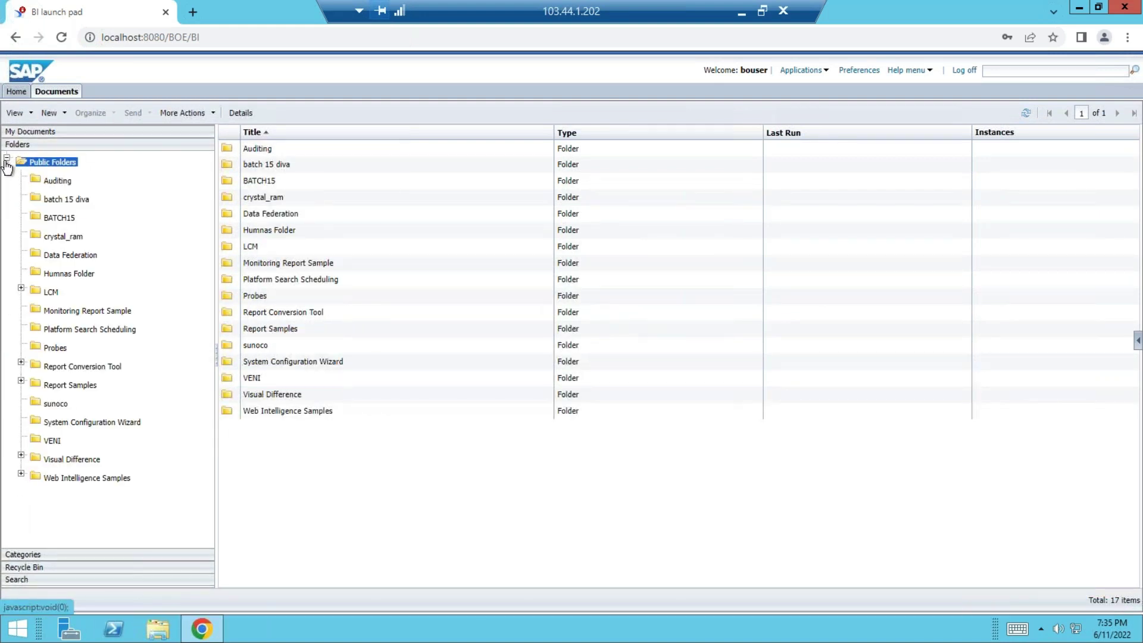
{"action": "left_click", "coordinate": [62, 219]}
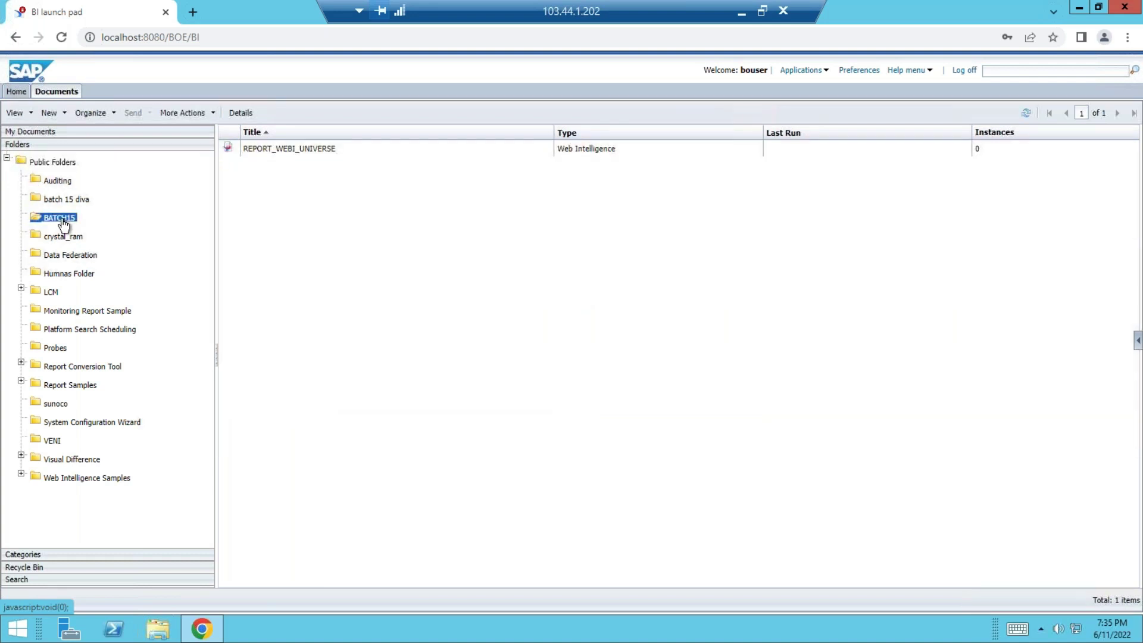
{"action": "left_click", "coordinate": [295, 148]}
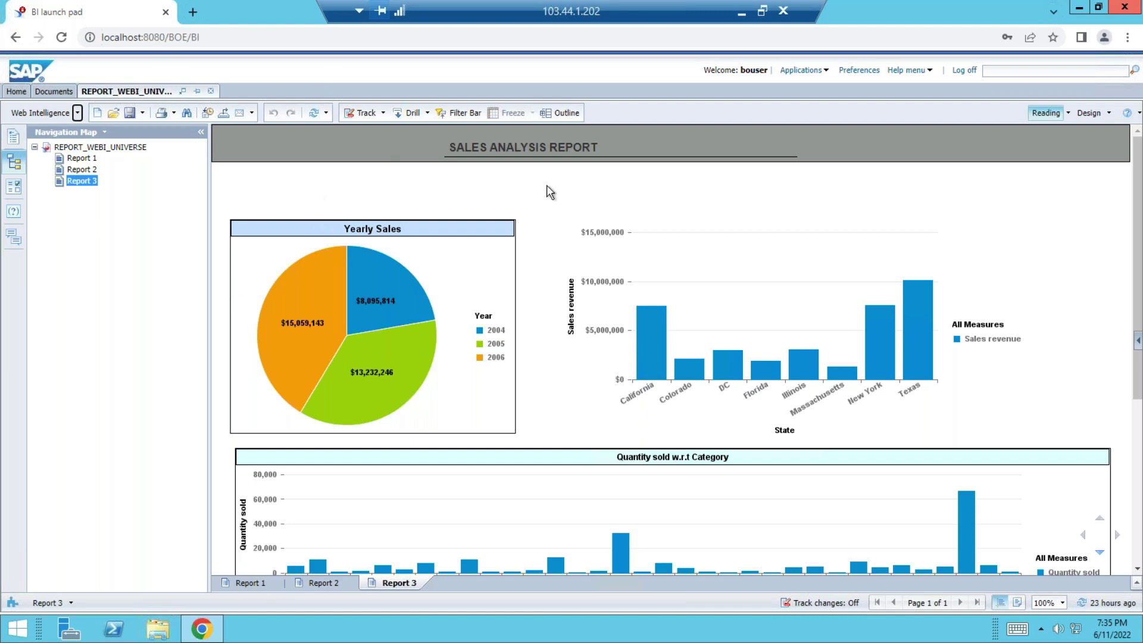
{"action": "left_click", "coordinate": [1088, 113]}
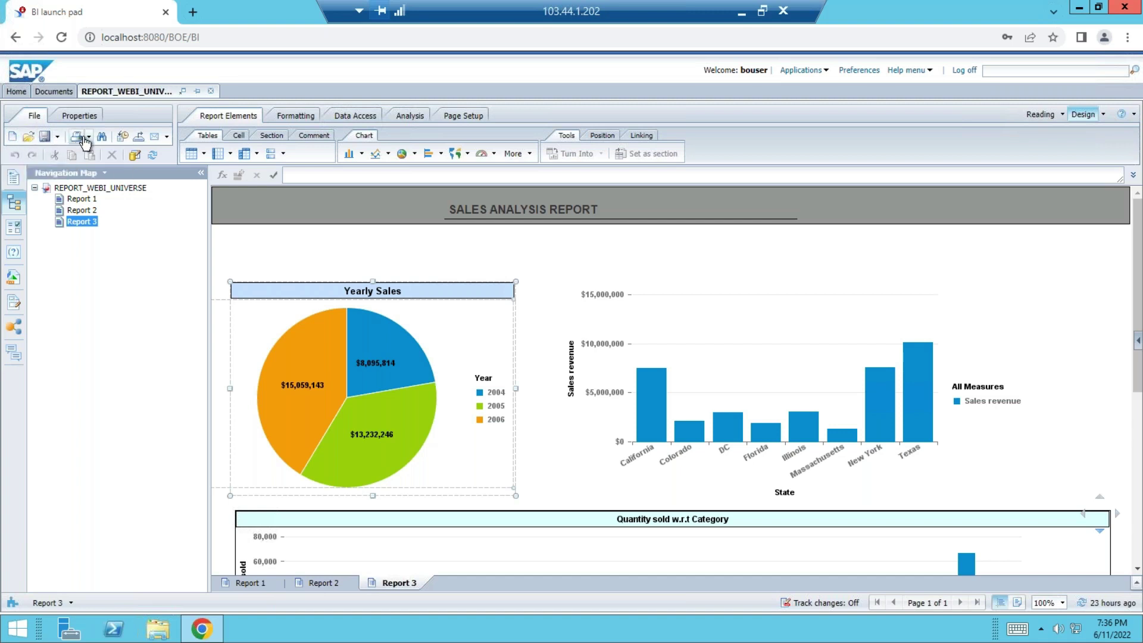
{"action": "left_click", "coordinate": [84, 138]}
{"action": "left_click", "coordinate": [87, 139]}
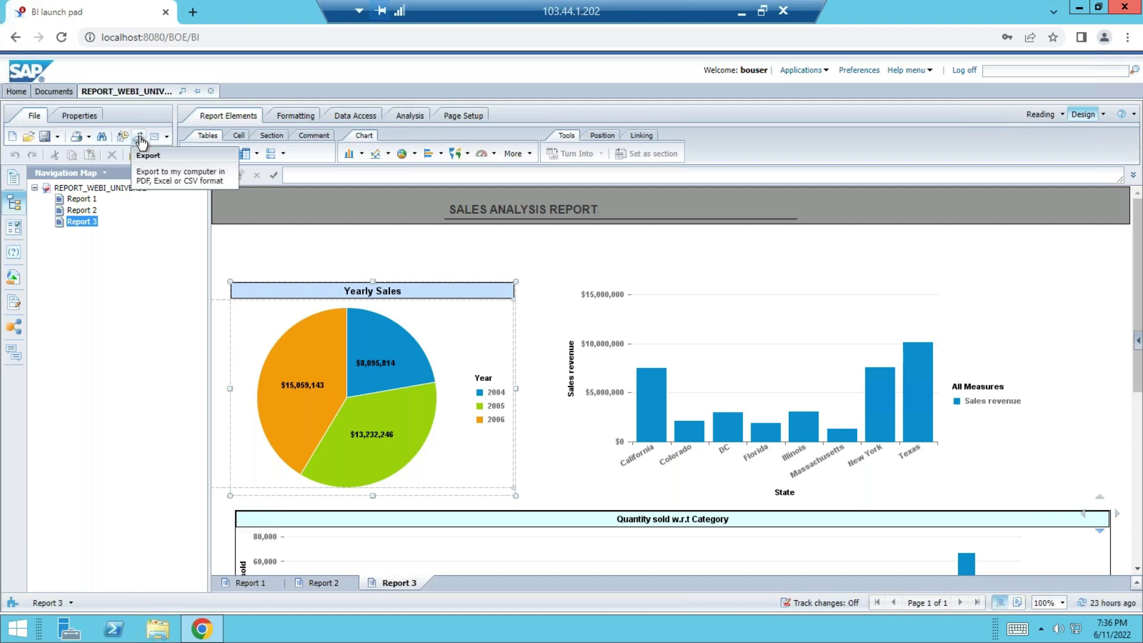
{"action": "left_click", "coordinate": [652, 402]}
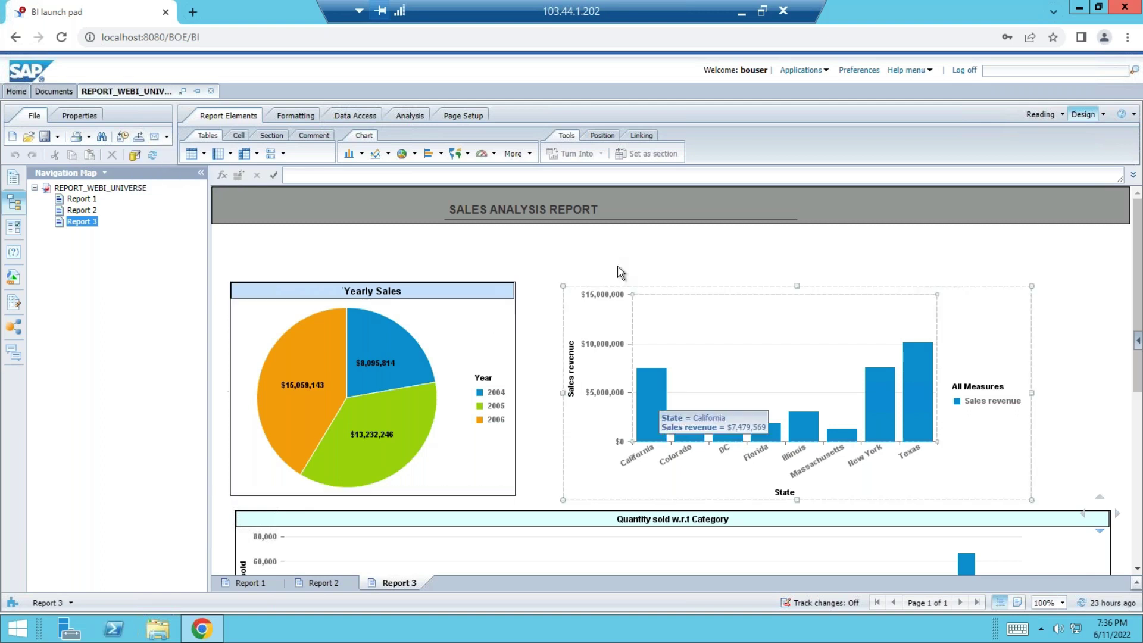
{"action": "left_click", "coordinate": [331, 275]}
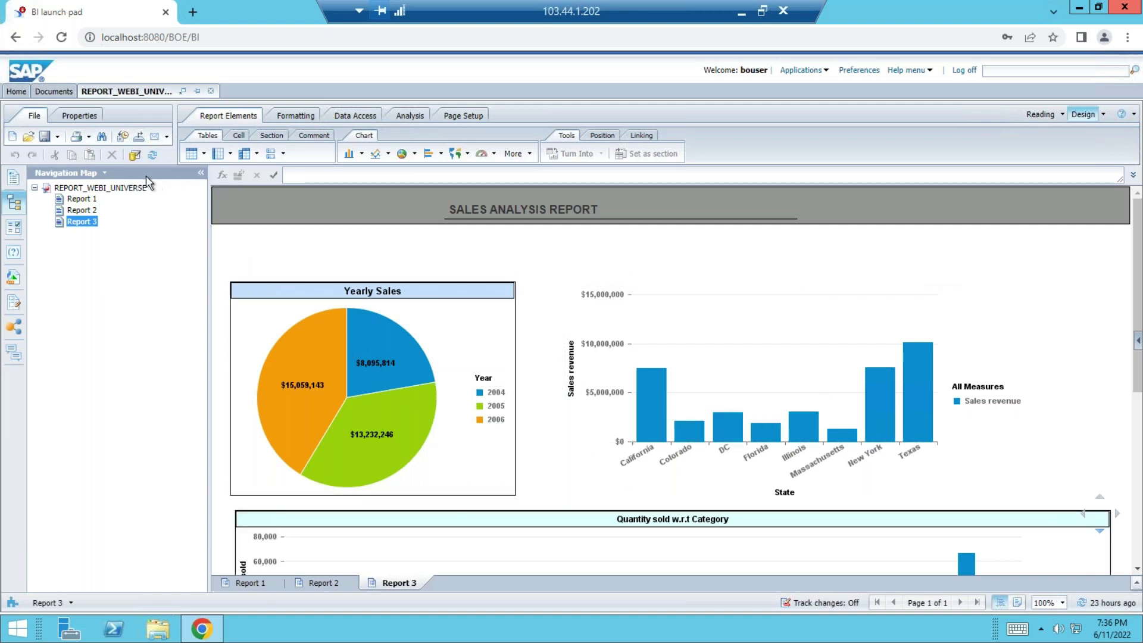
Step: Export all reports of the document to a PDF file with the default image DPI
{"action": "left_click", "coordinate": [139, 141]}
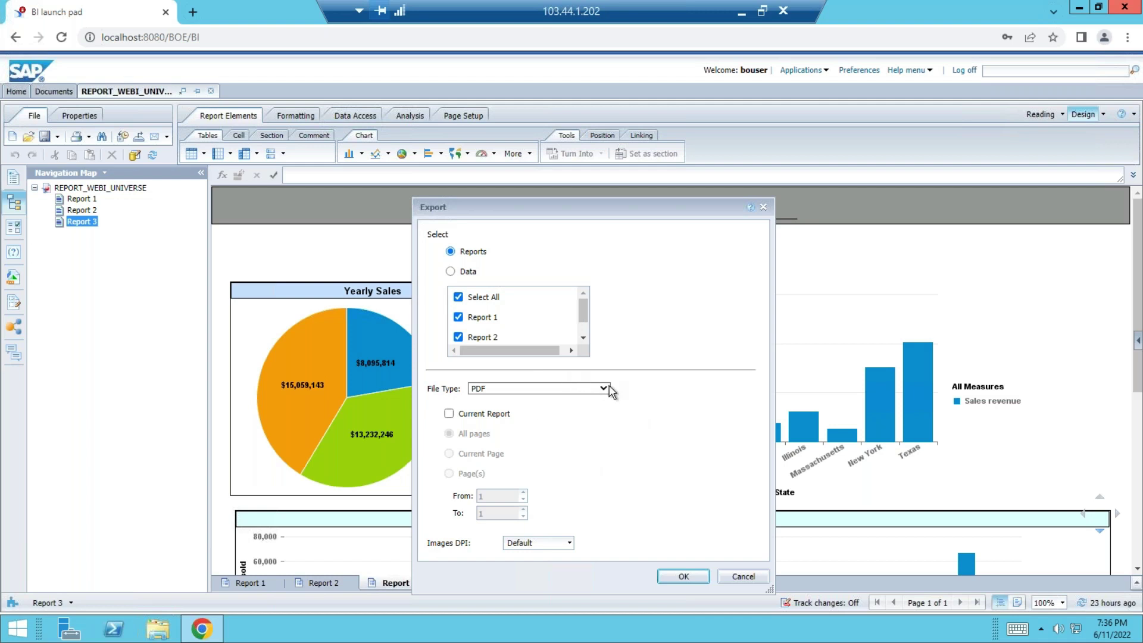
{"action": "left_click", "coordinate": [603, 389]}
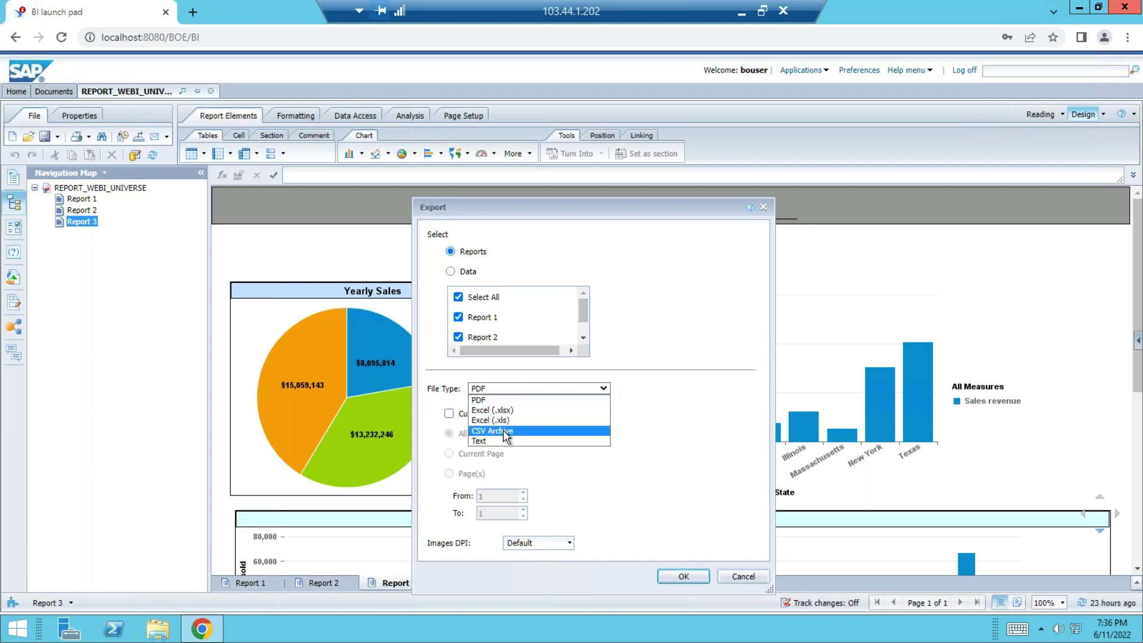
{"action": "left_click", "coordinate": [499, 401]}
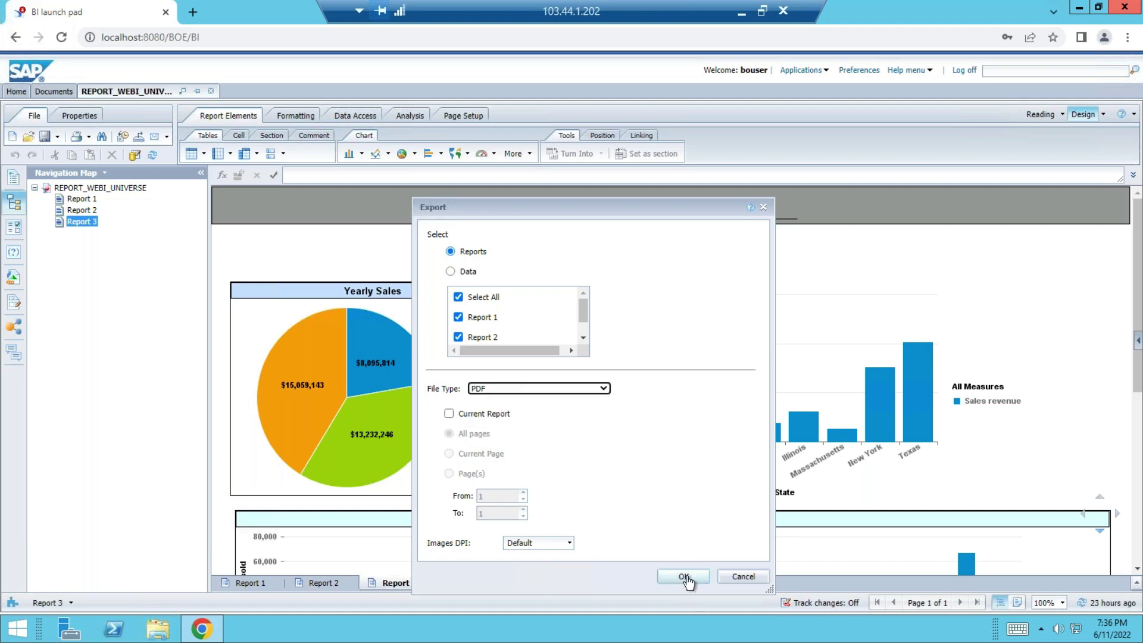
{"action": "left_click", "coordinate": [683, 577]}
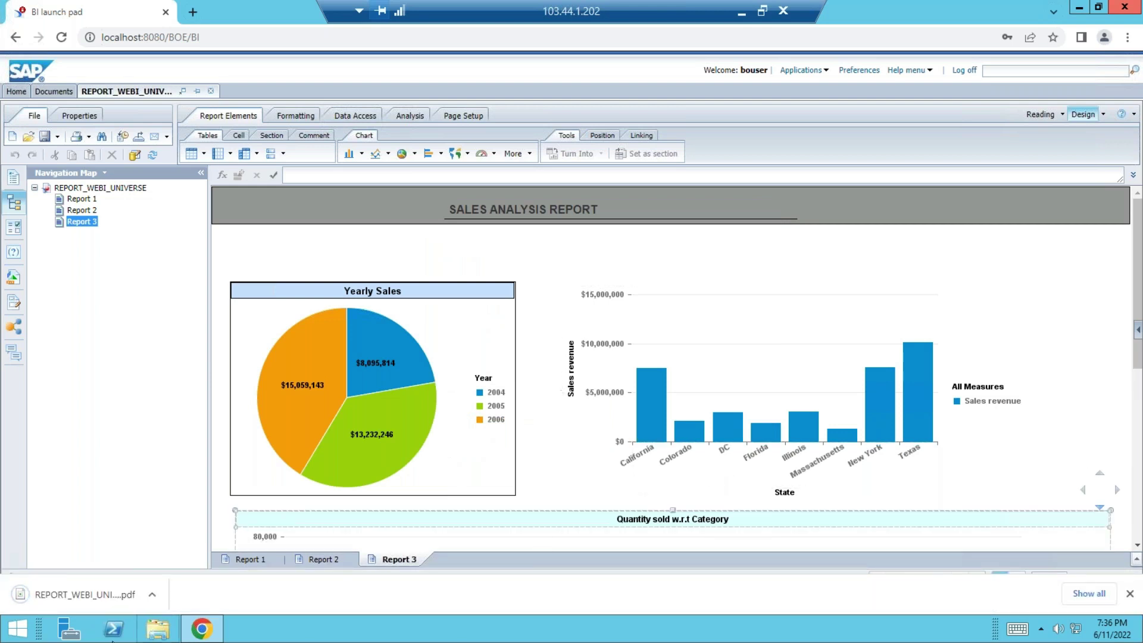
Step: Open the exported REPORT_WEBI_UNIVERSE.pdf, review its pages through to the last one, and close it
{"action": "left_click", "coordinate": [53, 597]}
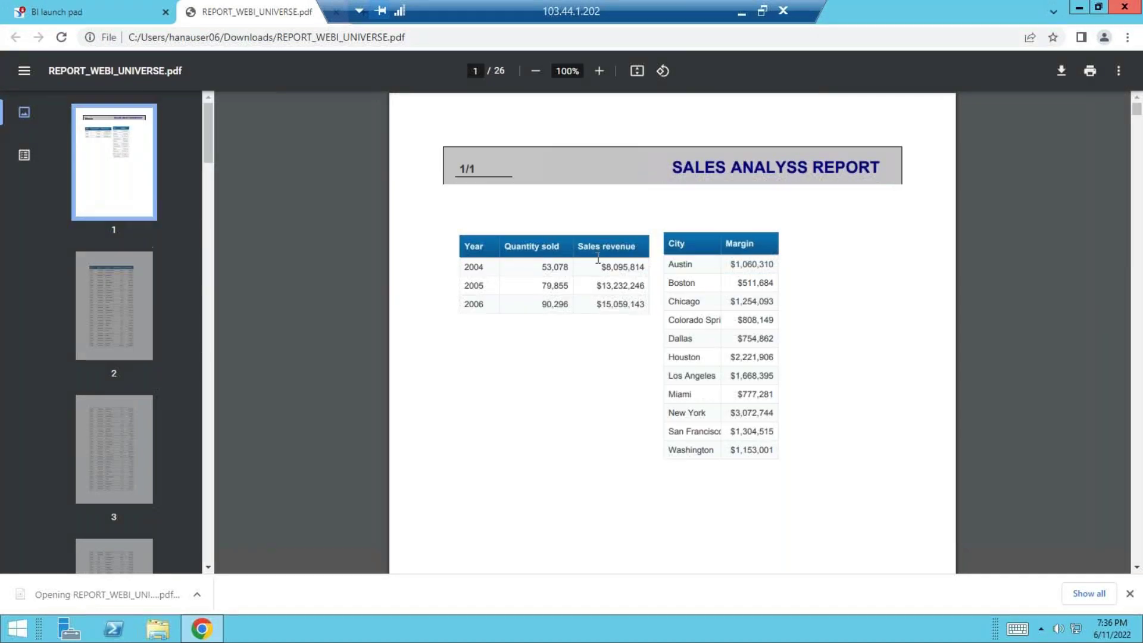
{"action": "scroll", "coordinate": [1138, 209], "scroll_direction": "down", "scroll_amount": 20}
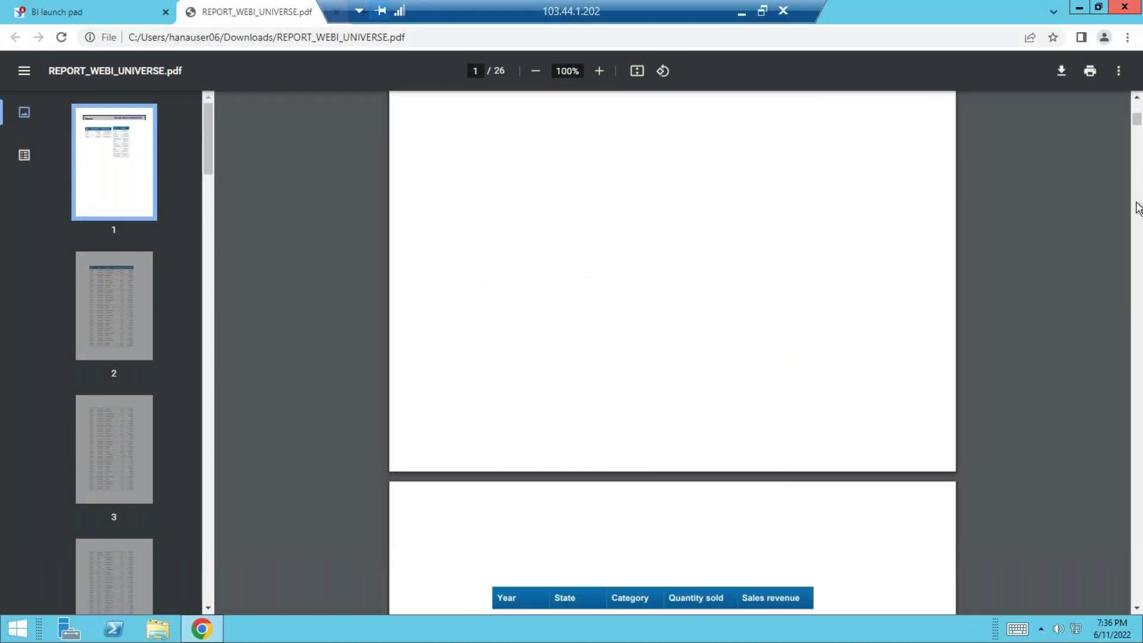
{"action": "scroll", "coordinate": [1139, 208], "scroll_direction": "down", "scroll_amount": 20}
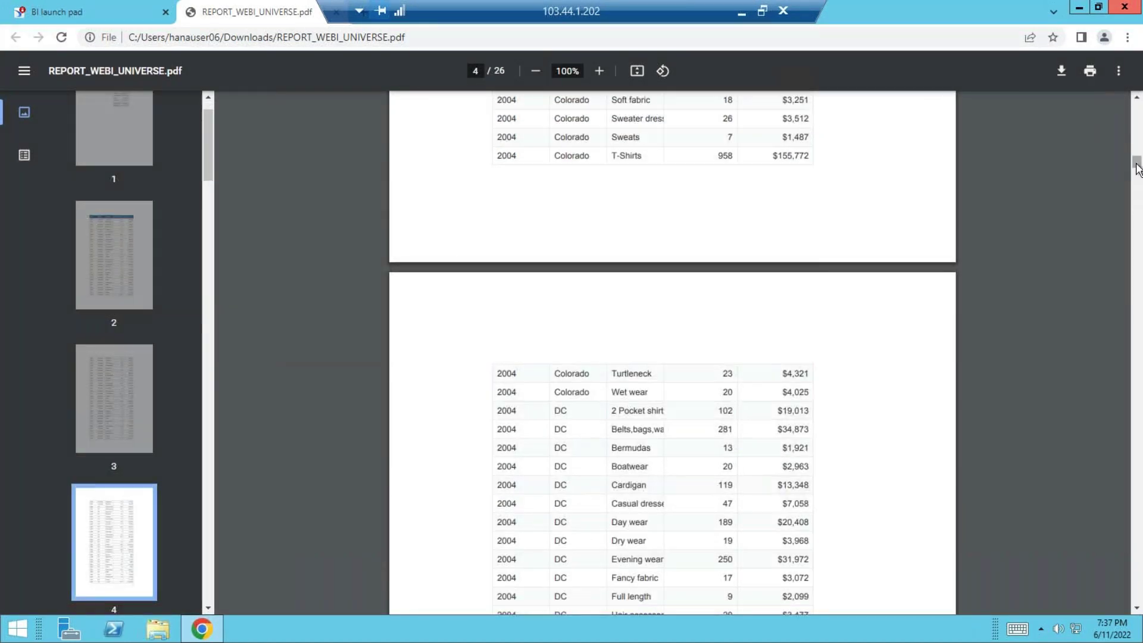
{"action": "left_click_drag", "start_coordinate": [1139, 364], "coordinate": [1140, 560]}
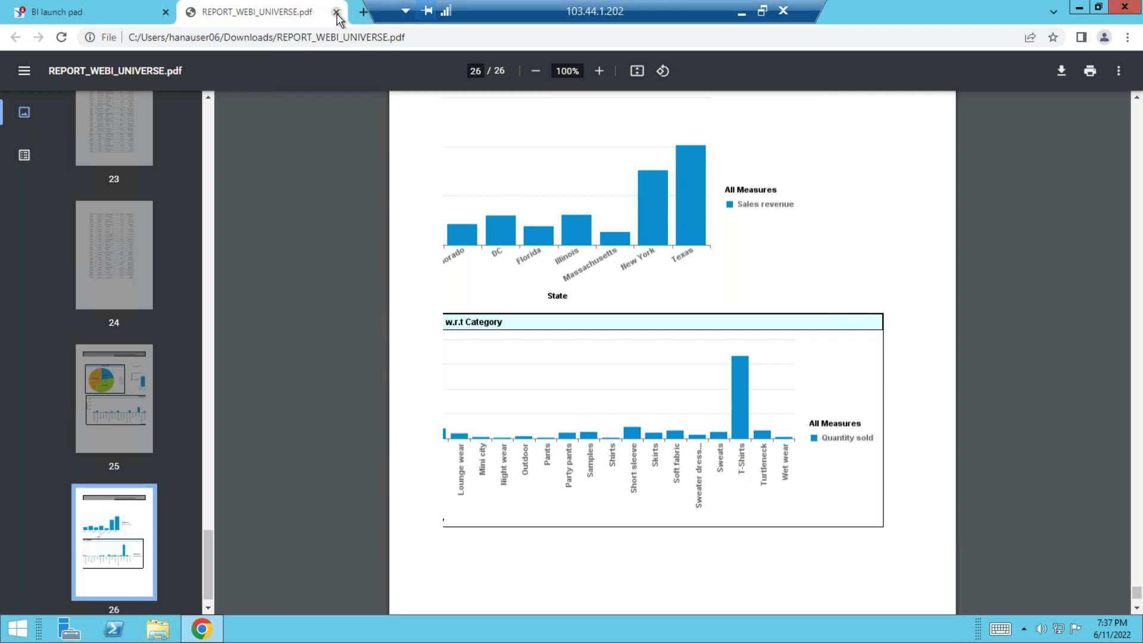
{"action": "left_click", "coordinate": [336, 12]}
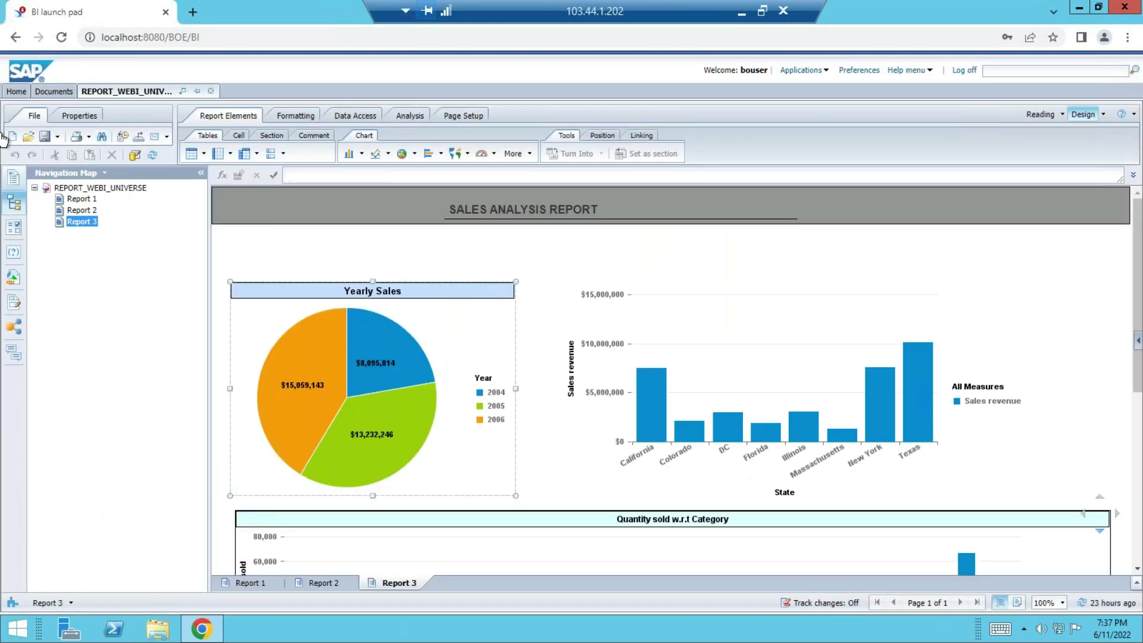
Step: Enable the Refresh on open option in the document properties, check the default style settings, and apply the change
{"action": "left_click", "coordinate": [80, 117]}
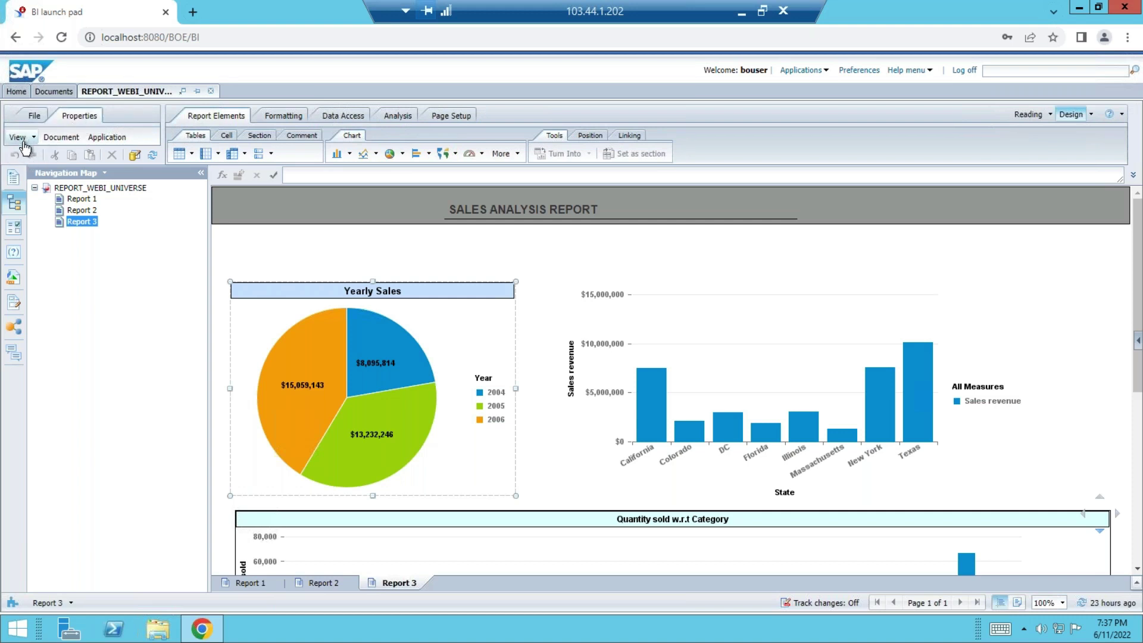
{"action": "left_click", "coordinate": [21, 142]}
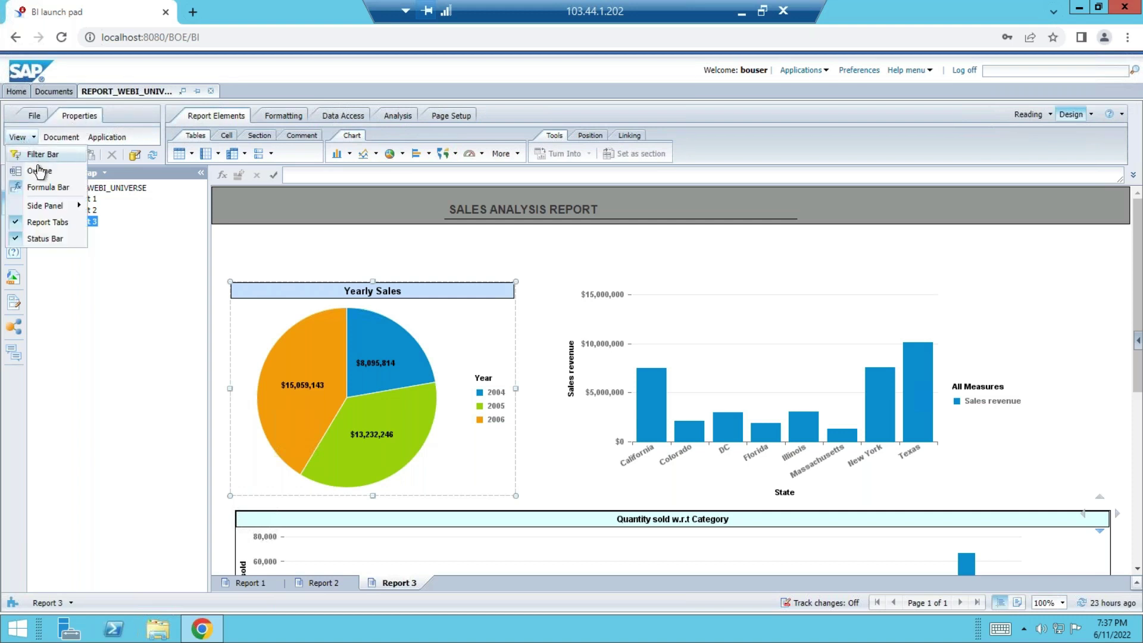
{"action": "left_click", "coordinate": [58, 143]}
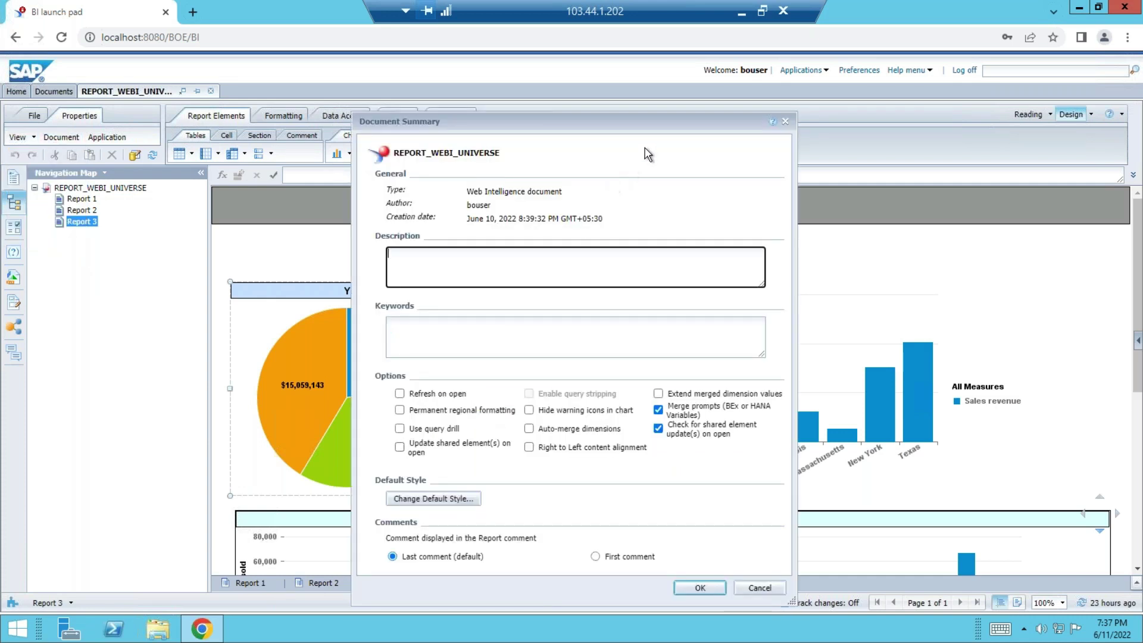
{"action": "left_click_drag", "start_coordinate": [655, 120], "coordinate": [581, 110]}
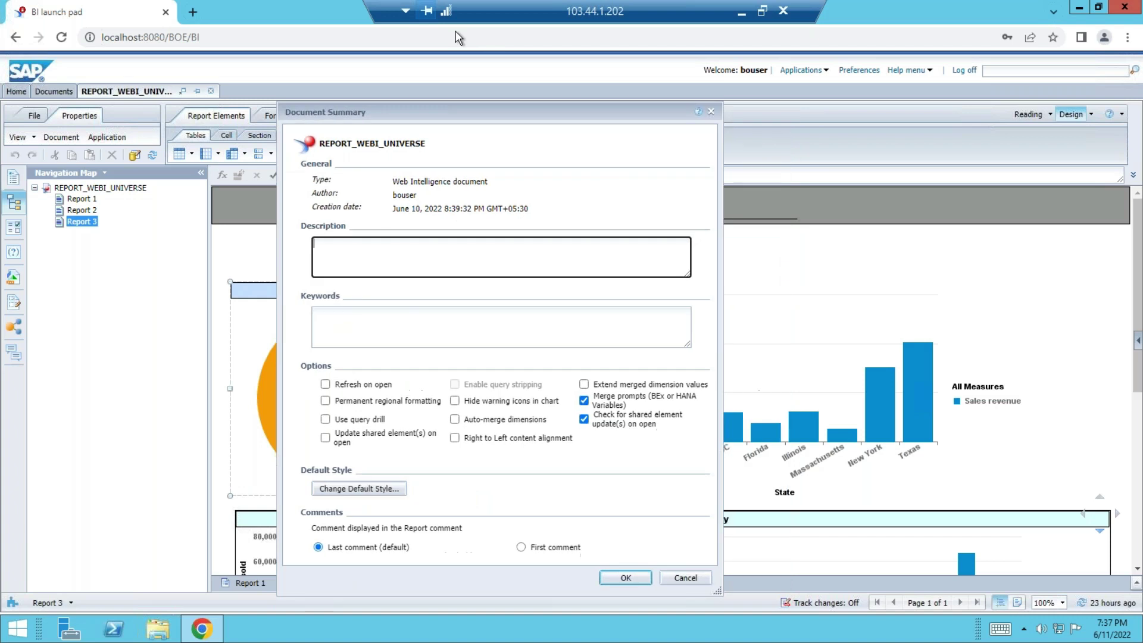
{"action": "left_click_drag", "start_coordinate": [298, 113], "coordinate": [470, 107]}
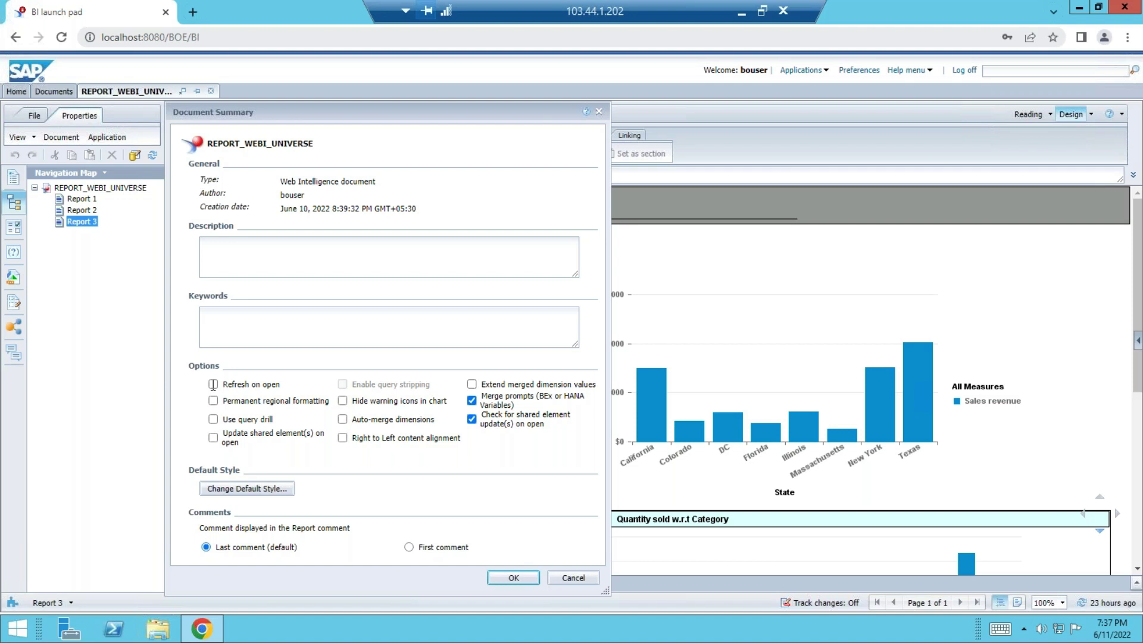
{"action": "left_click_drag", "start_coordinate": [213, 384], "coordinate": [649, 133]}
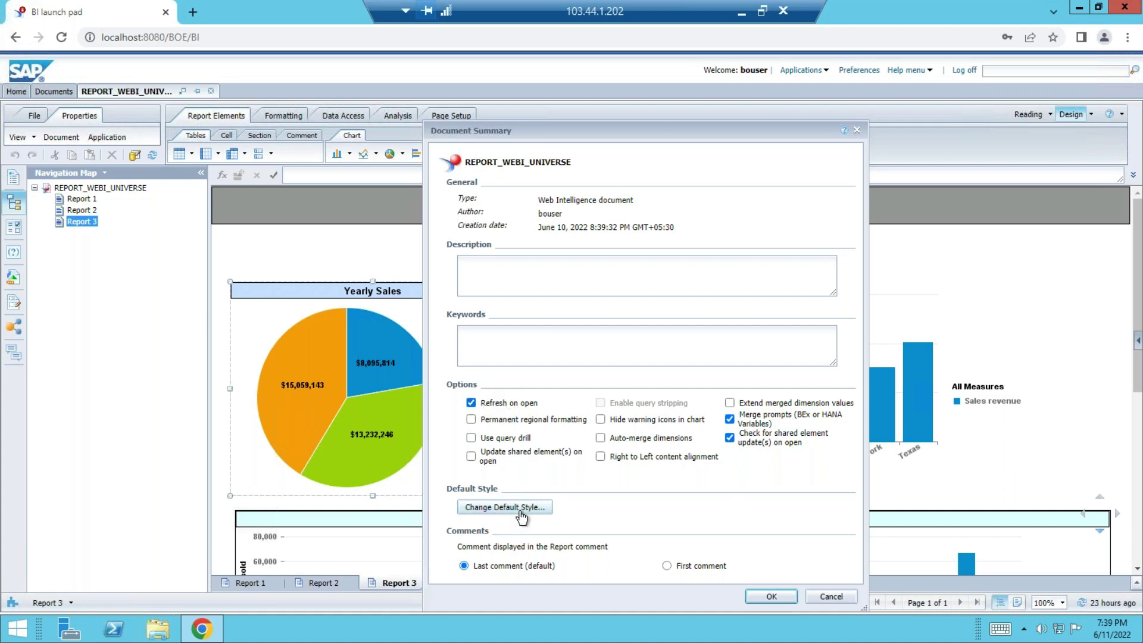
{"action": "left_click", "coordinate": [522, 512]}
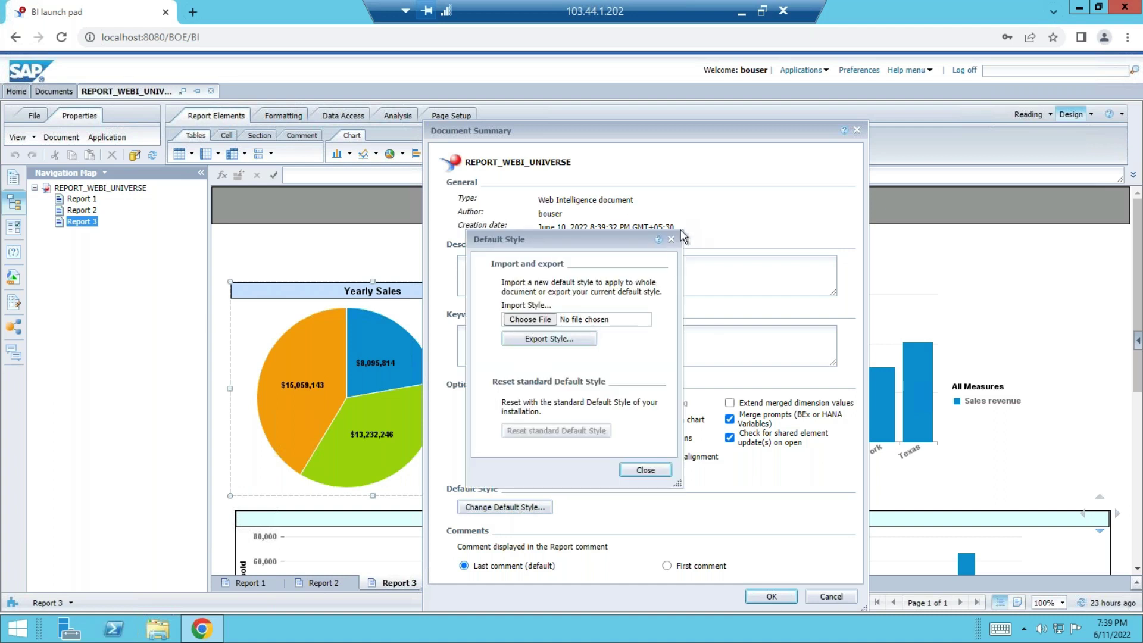
{"action": "left_click", "coordinate": [671, 240]}
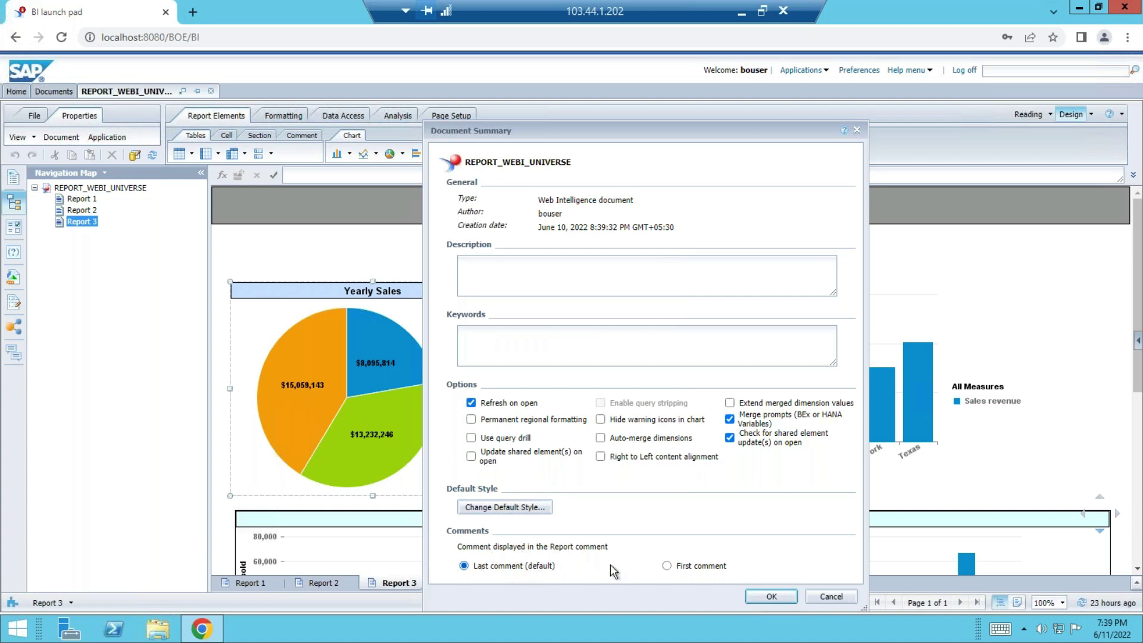
{"action": "left_click", "coordinate": [771, 596]}
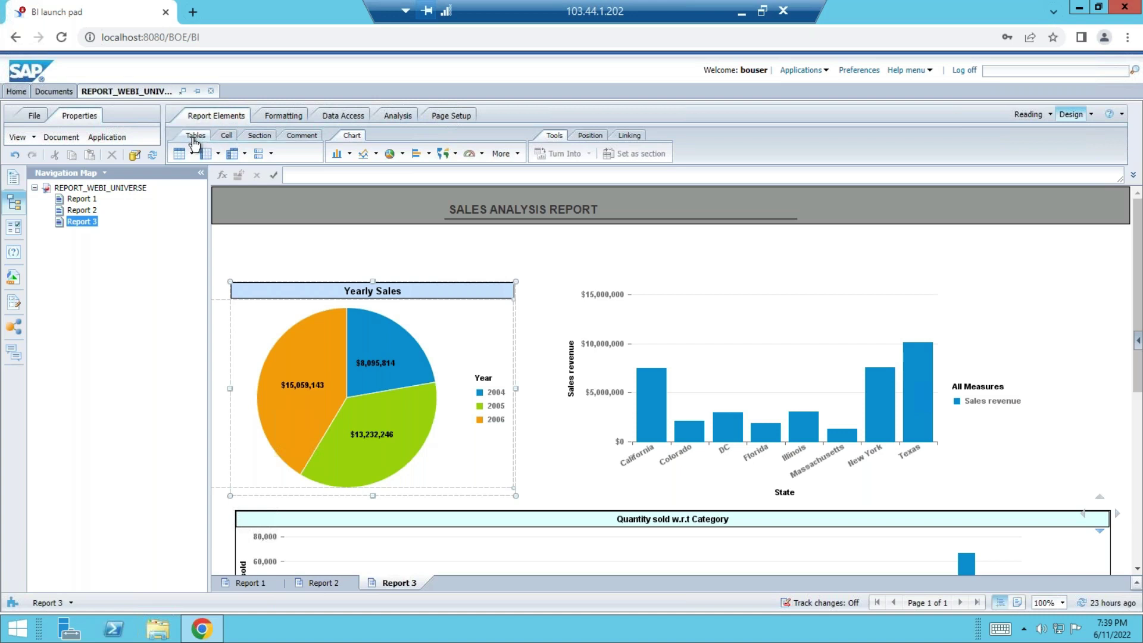
Step: Add a new blank report to the document after Report 3
{"action": "left_click", "coordinate": [428, 557]}
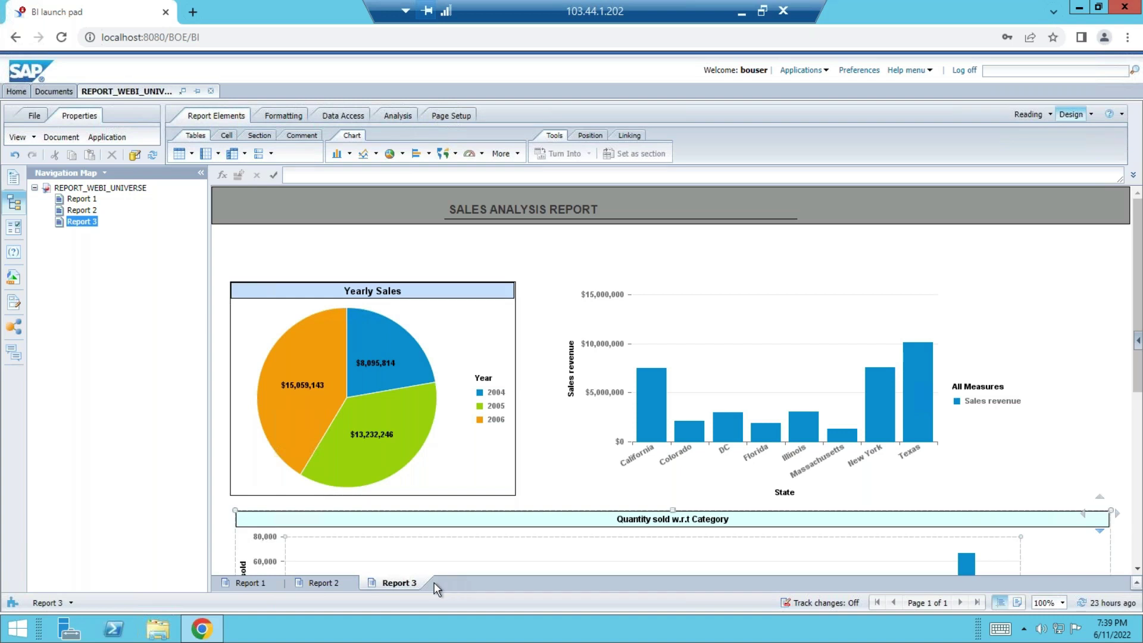
{"action": "right_click", "coordinate": [409, 590]}
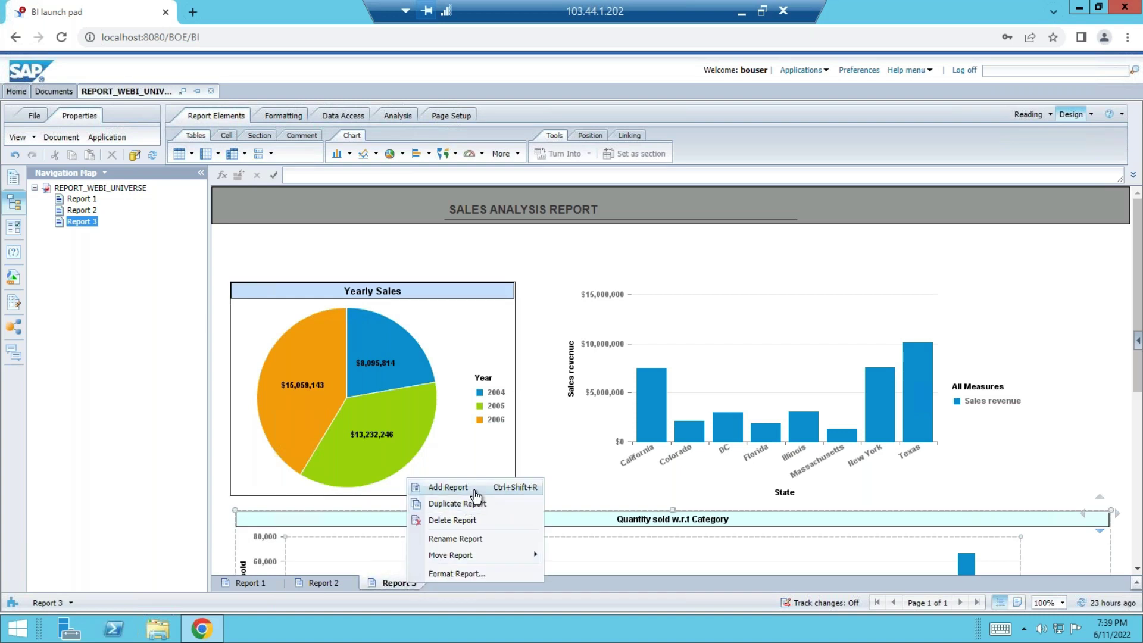
{"action": "left_click", "coordinate": [474, 490]}
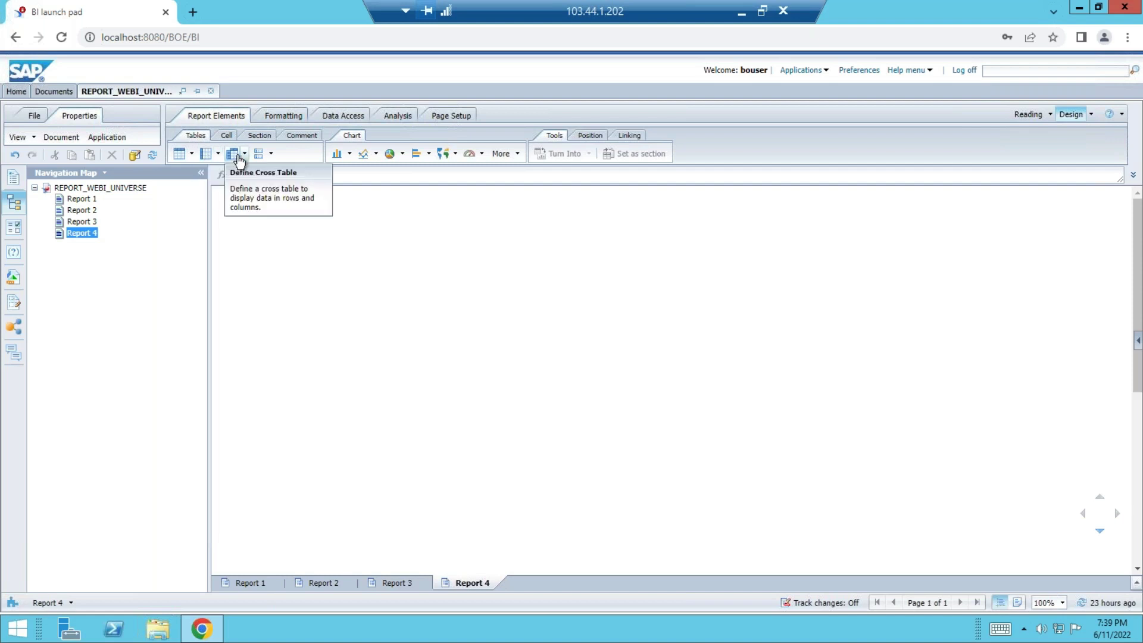
Step: Insert an empty vertical table into the body of Report 4
{"action": "right_click", "coordinate": [182, 154]}
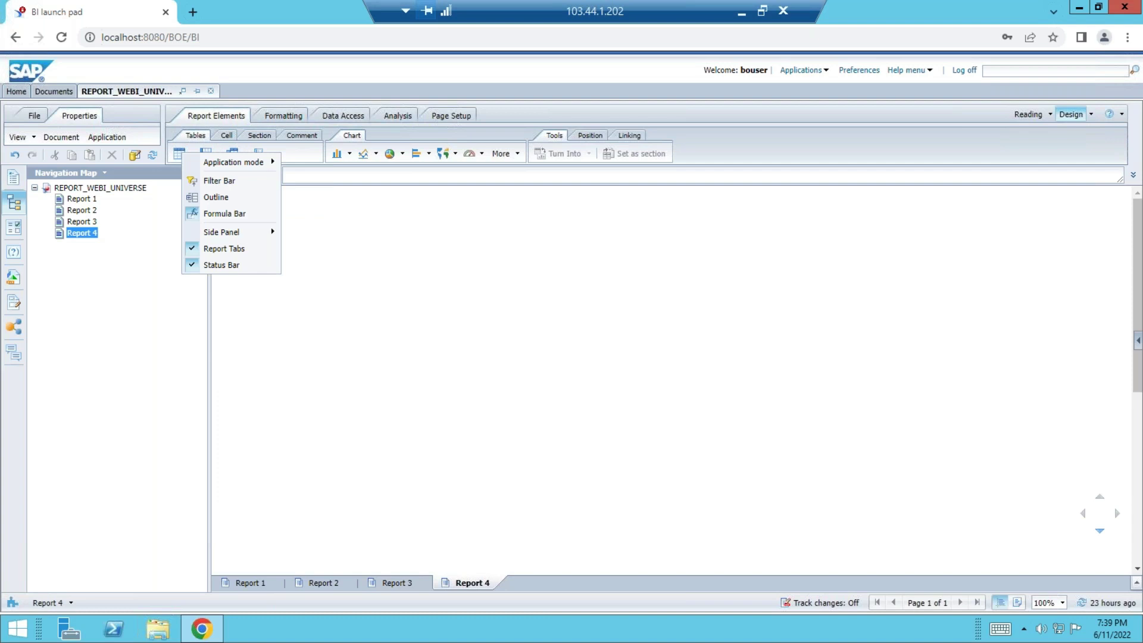
{"action": "left_click", "coordinate": [179, 159]}
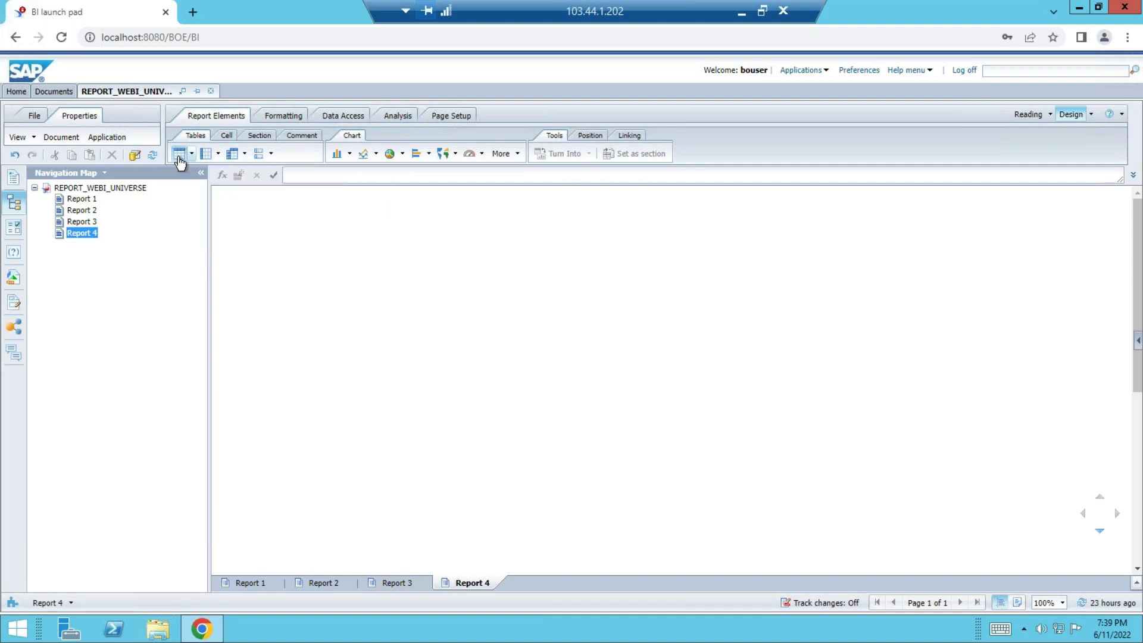
{"action": "left_click", "coordinate": [321, 277]}
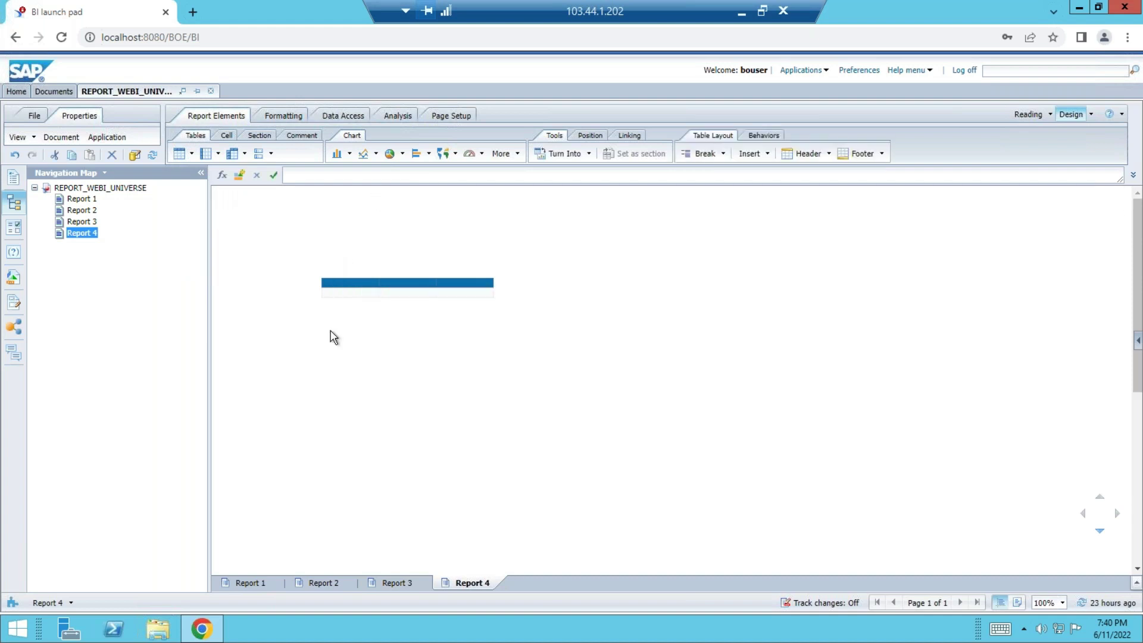
Step: Fill the three columns of the vertical table with the Category, Quarter and Discount objects
{"action": "left_click", "coordinate": [13, 277]}
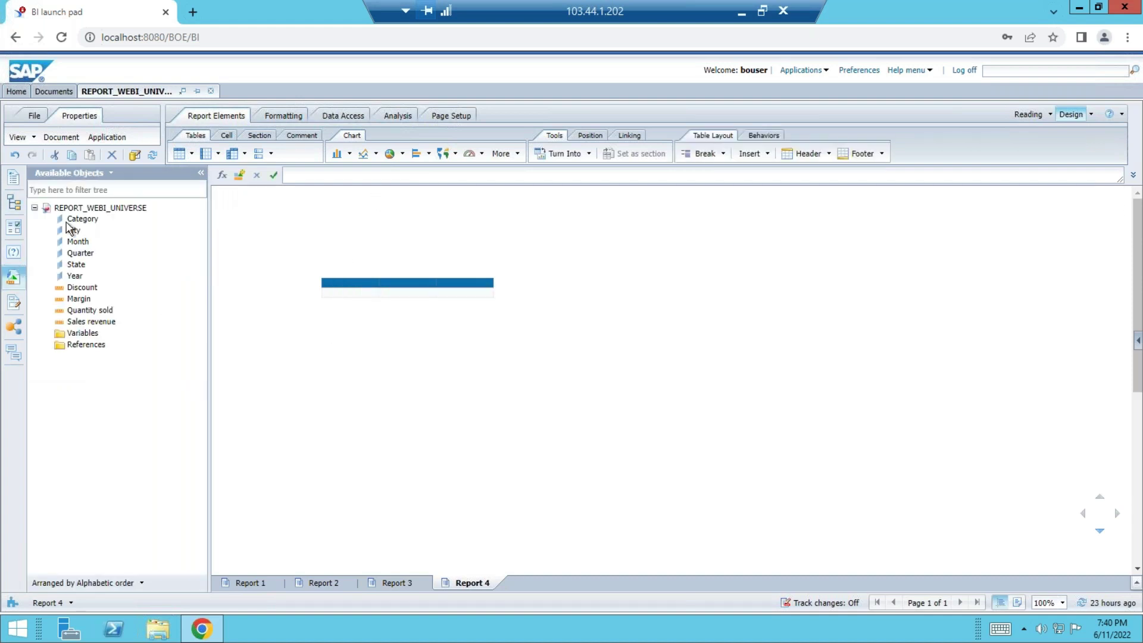
{"action": "left_click_drag", "start_coordinate": [79, 223], "coordinate": [341, 288]}
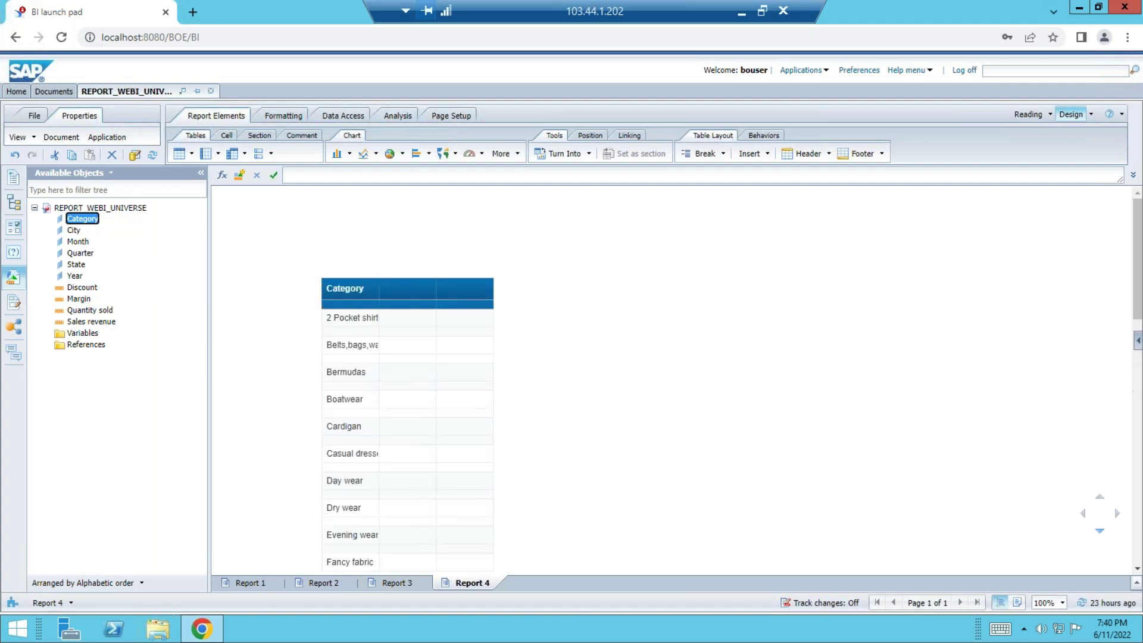
{"action": "left_click_drag", "start_coordinate": [83, 254], "coordinate": [416, 288]}
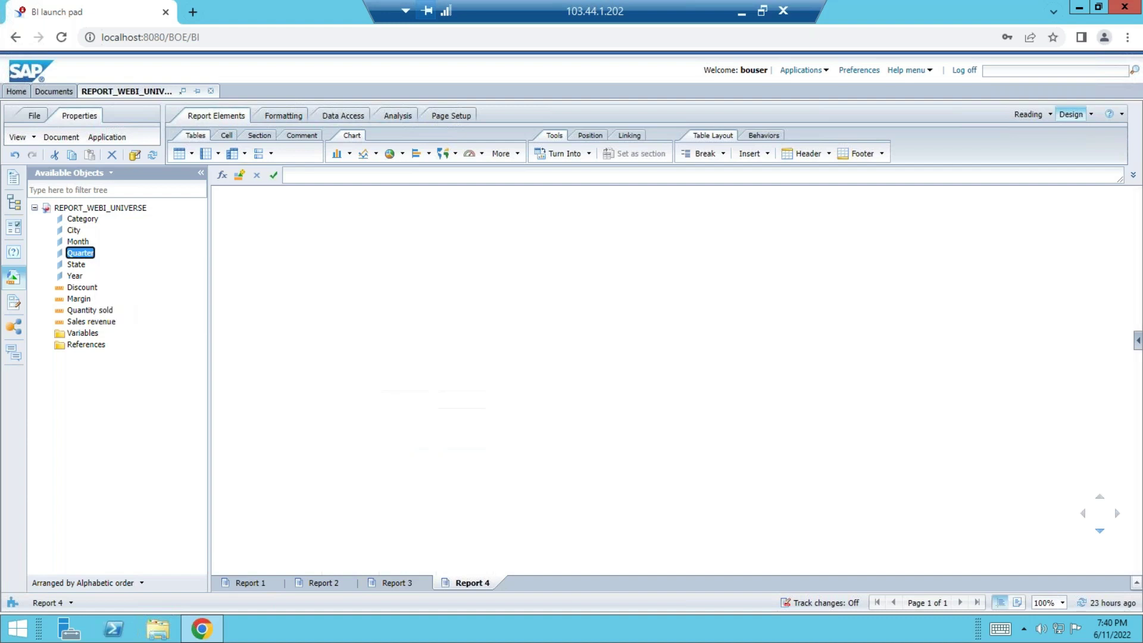
{"action": "left_click_drag", "start_coordinate": [83, 288], "coordinate": [454, 300]}
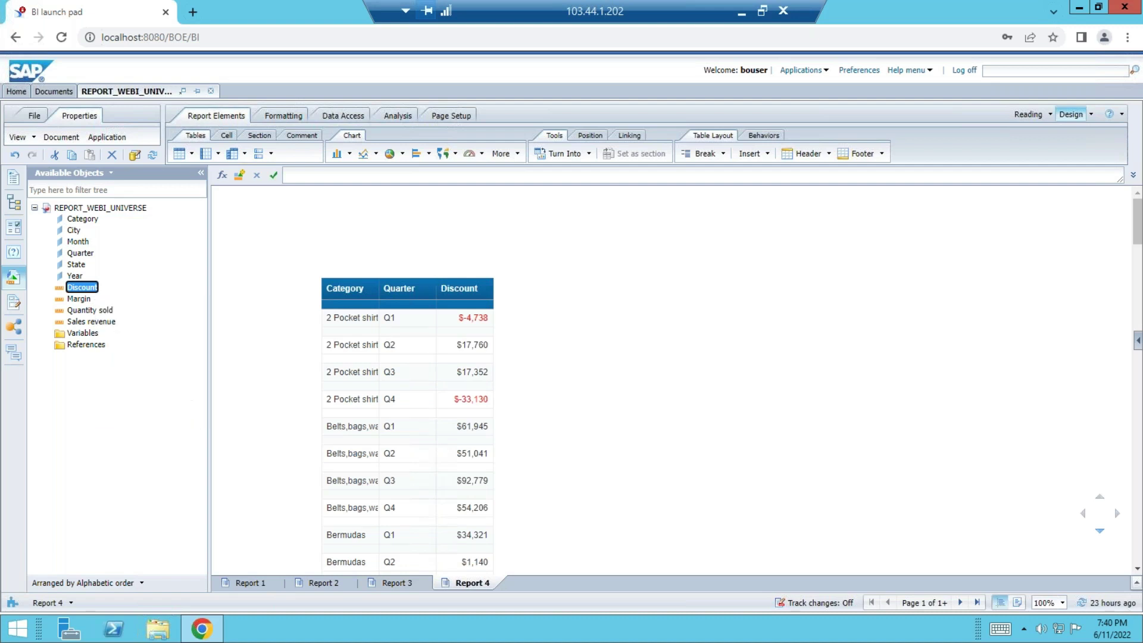
Step: Delete the vertical table from Report 4 and insert a cross table in its place with Discount selected
{"action": "right_click", "coordinate": [410, 279]}
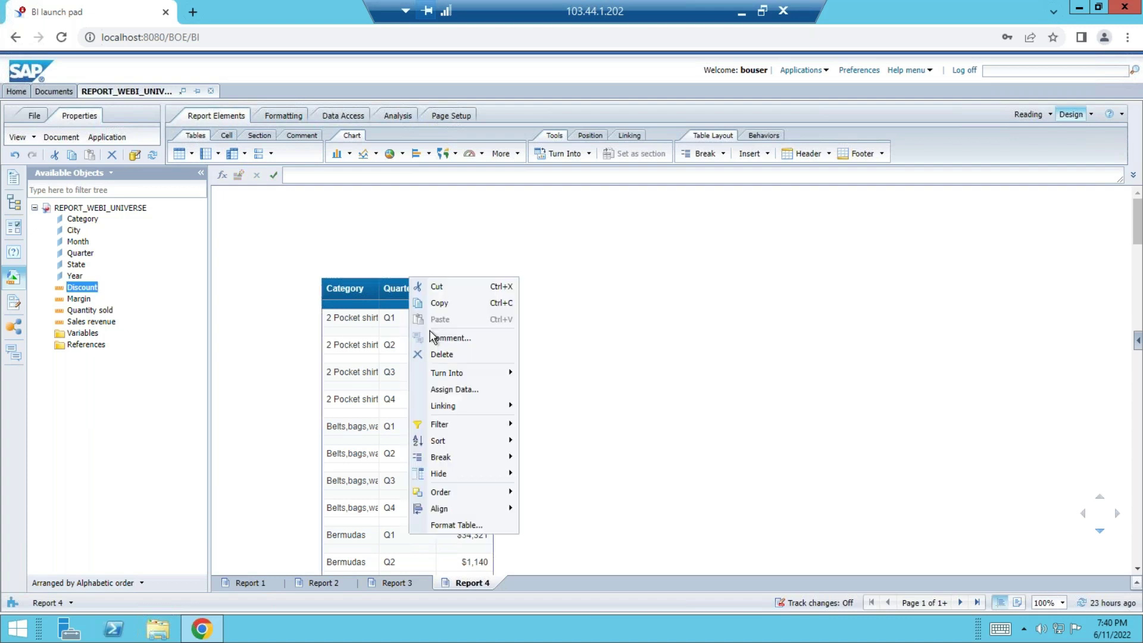
{"action": "left_click", "coordinate": [442, 354]}
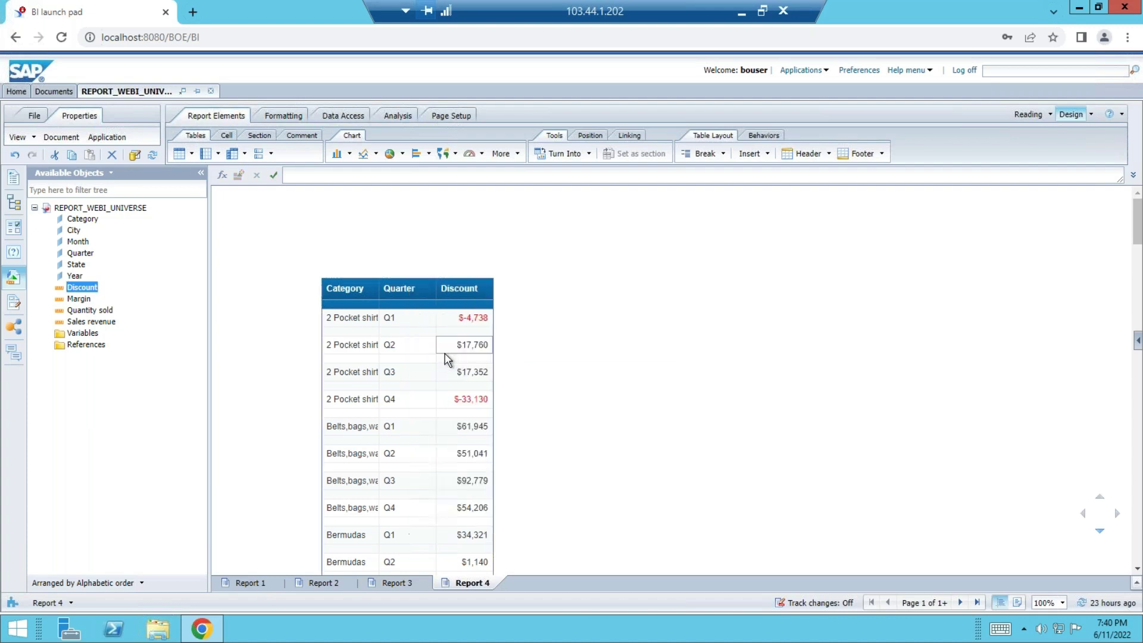
{"action": "left_click", "coordinate": [233, 155]}
{"action": "left_click", "coordinate": [309, 278]}
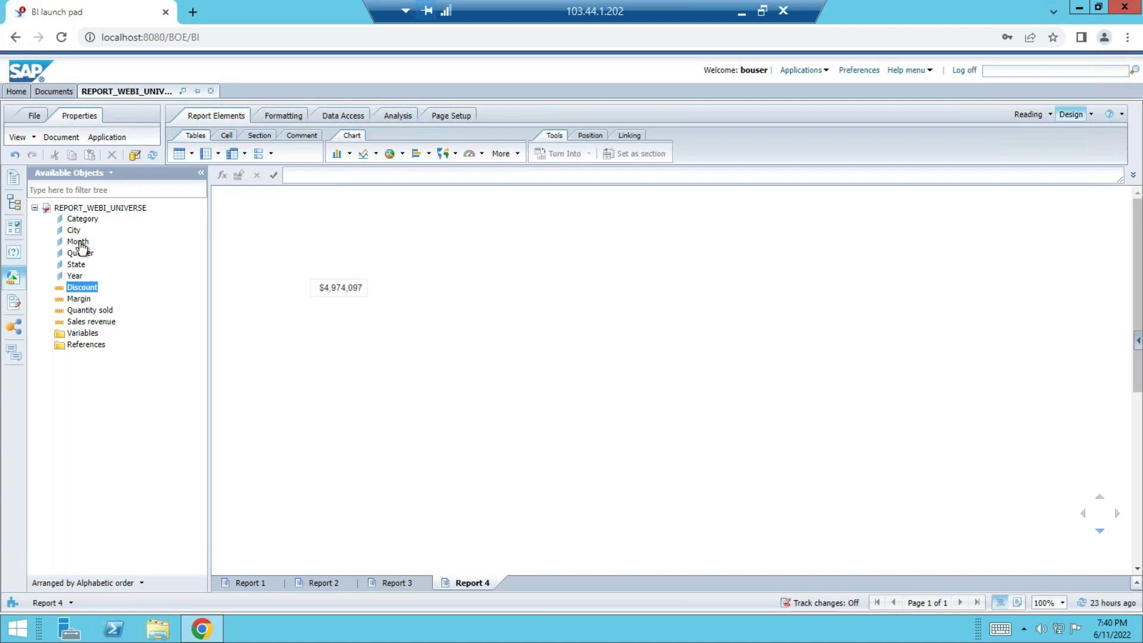
Step: Delete the Discount cross table and insert a new cross table slightly lower in the report body
{"action": "right_click", "coordinate": [345, 281]}
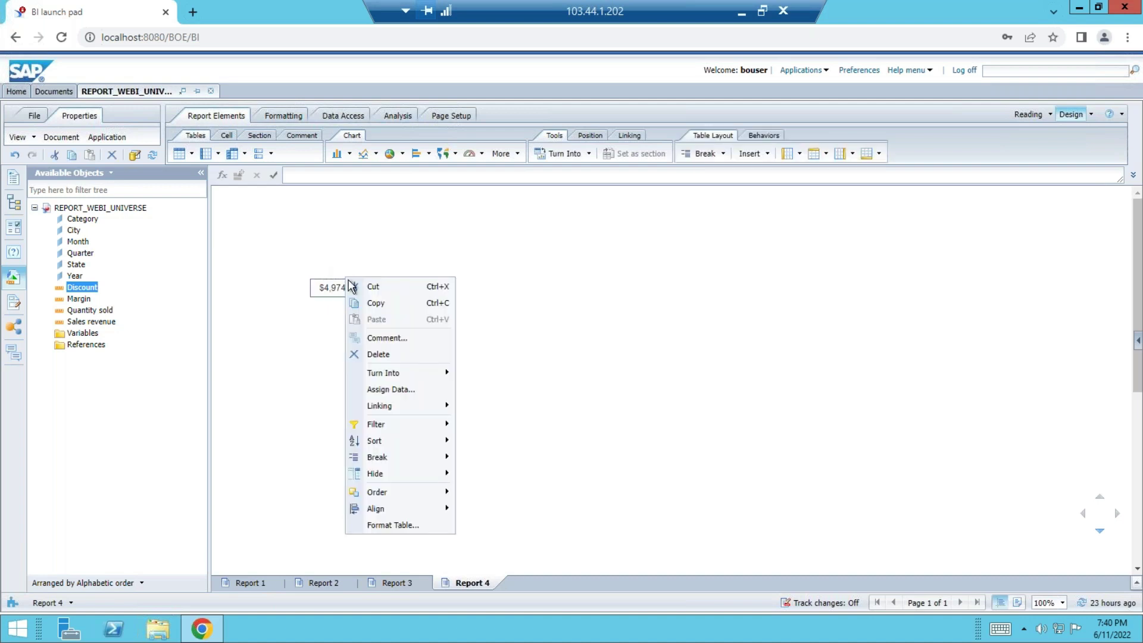
{"action": "left_click", "coordinate": [379, 355]}
{"action": "left_click", "coordinate": [243, 209]}
{"action": "left_click", "coordinate": [232, 156]}
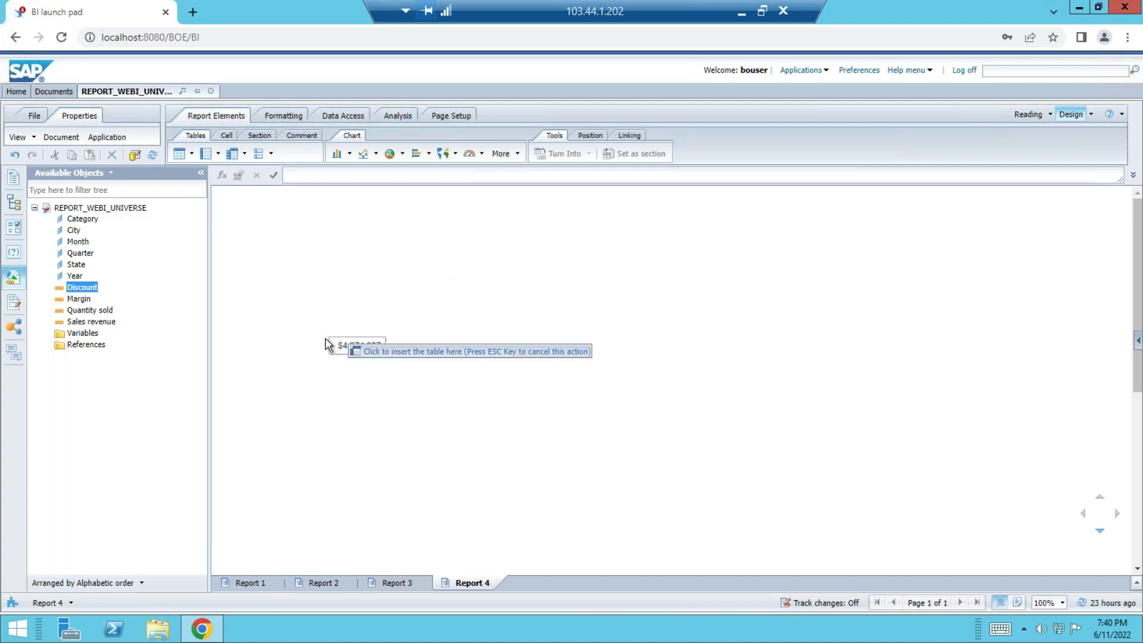
{"action": "key", "text": "Escape"}
Step: Add the Category object in front of the discount values and place the Year object above them in the cross table
{"action": "left_click_drag", "start_coordinate": [76, 223], "coordinate": [327, 344]}
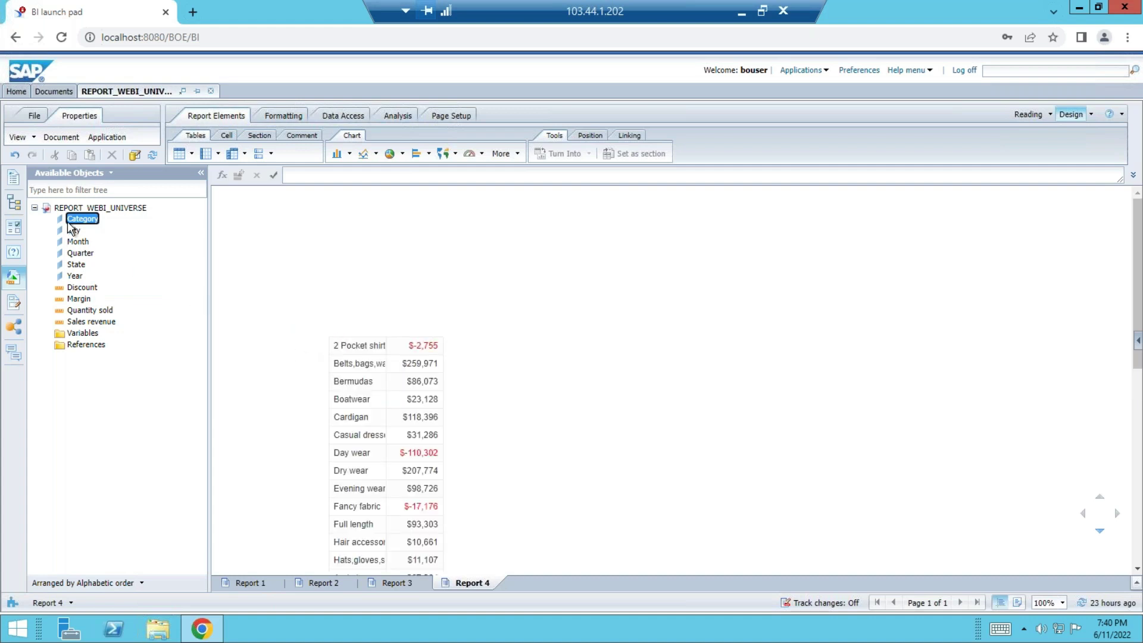
{"action": "left_click", "coordinate": [78, 241]}
{"action": "left_click_drag", "start_coordinate": [74, 276], "coordinate": [423, 340]}
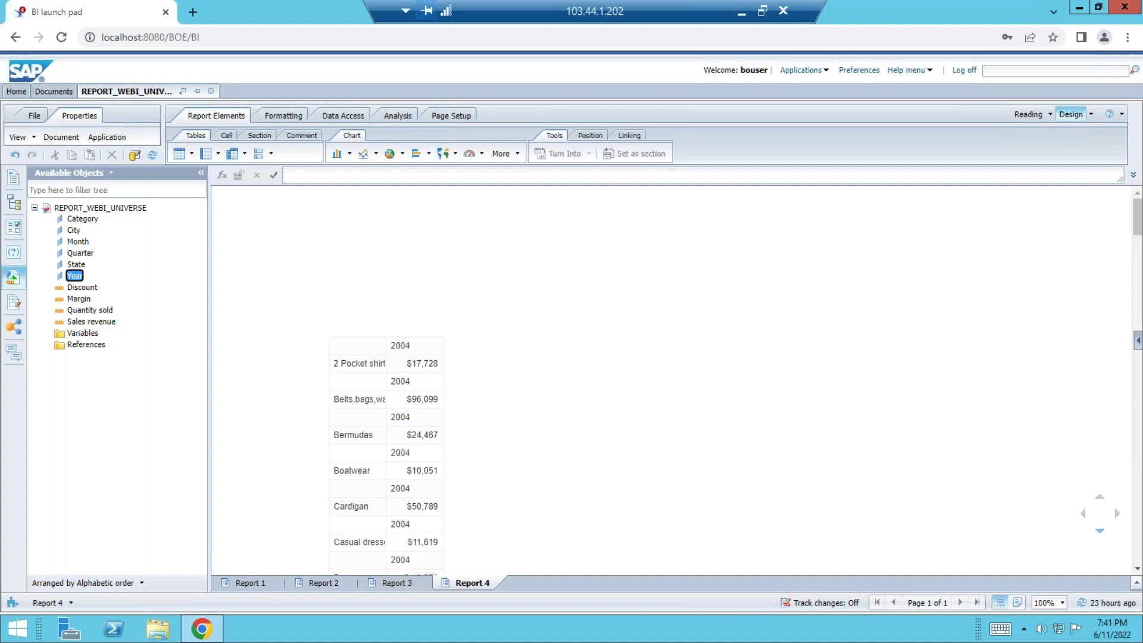
Step: Insert another cross table based on Year to the right of the existing one and delete the Category table
{"action": "left_click", "coordinate": [233, 156]}
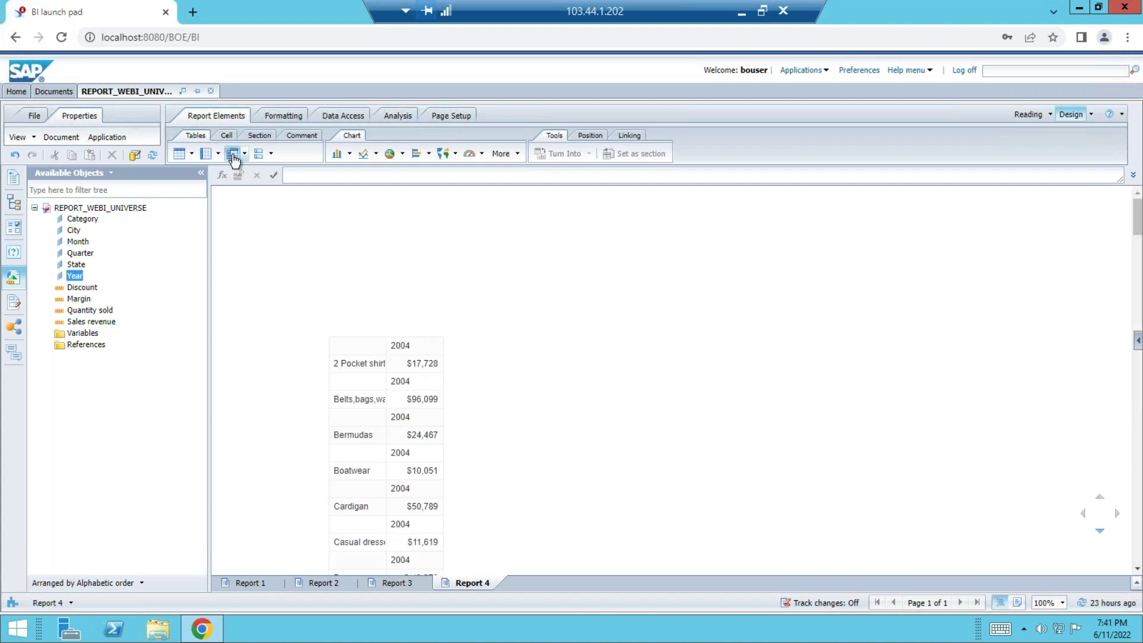
{"action": "left_click", "coordinate": [554, 308]}
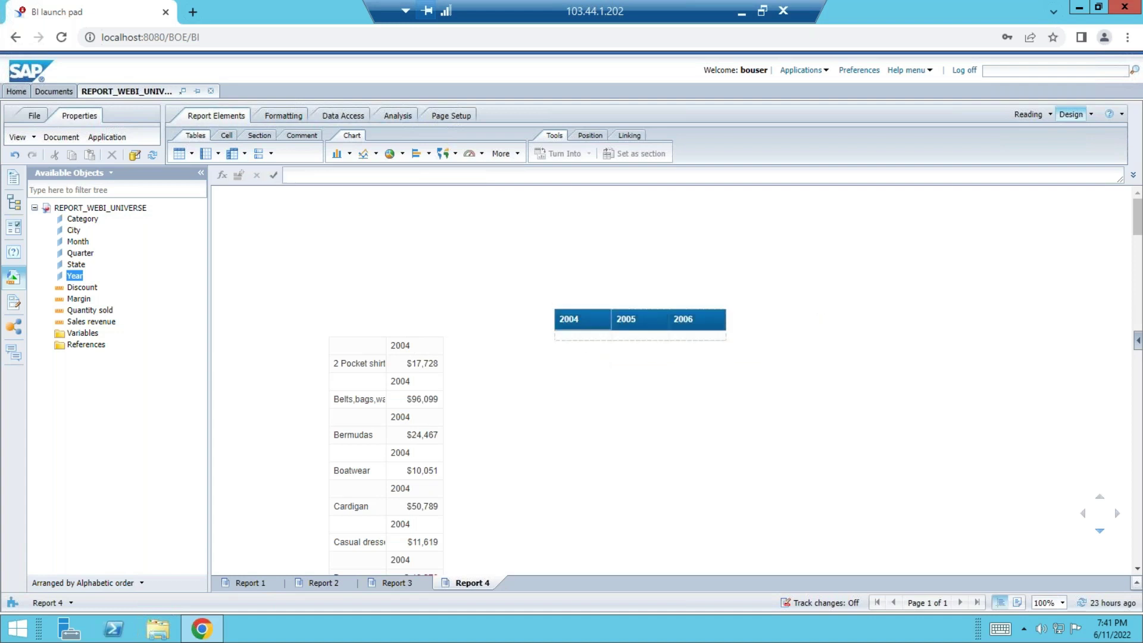
{"action": "left_click", "coordinate": [408, 333]}
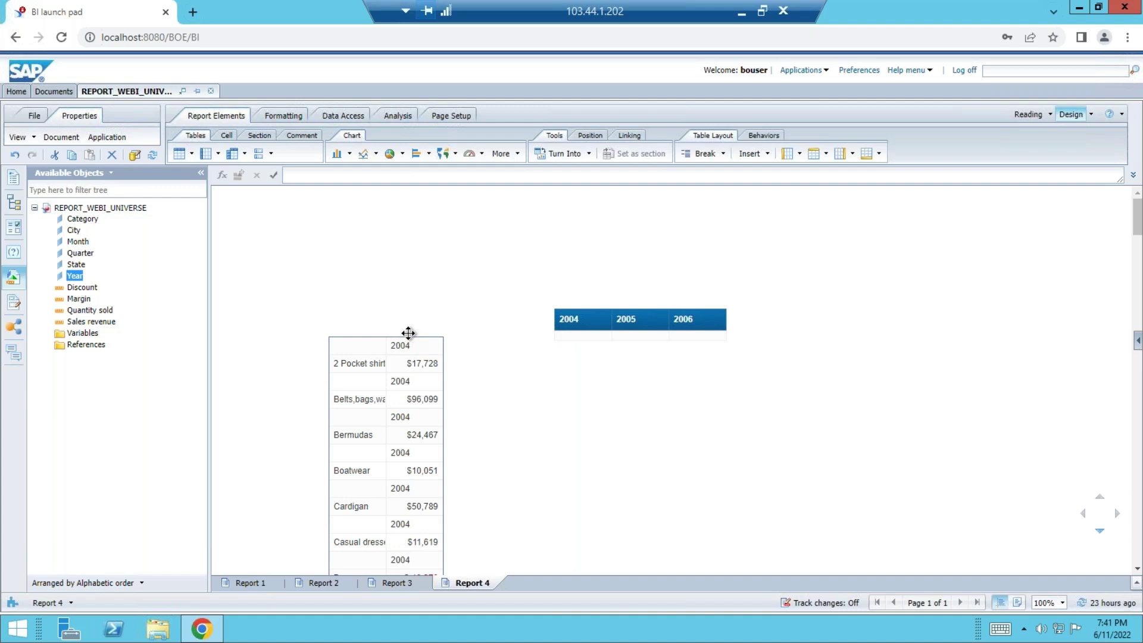
{"action": "right_click", "coordinate": [409, 333]}
{"action": "left_click", "coordinate": [451, 411]}
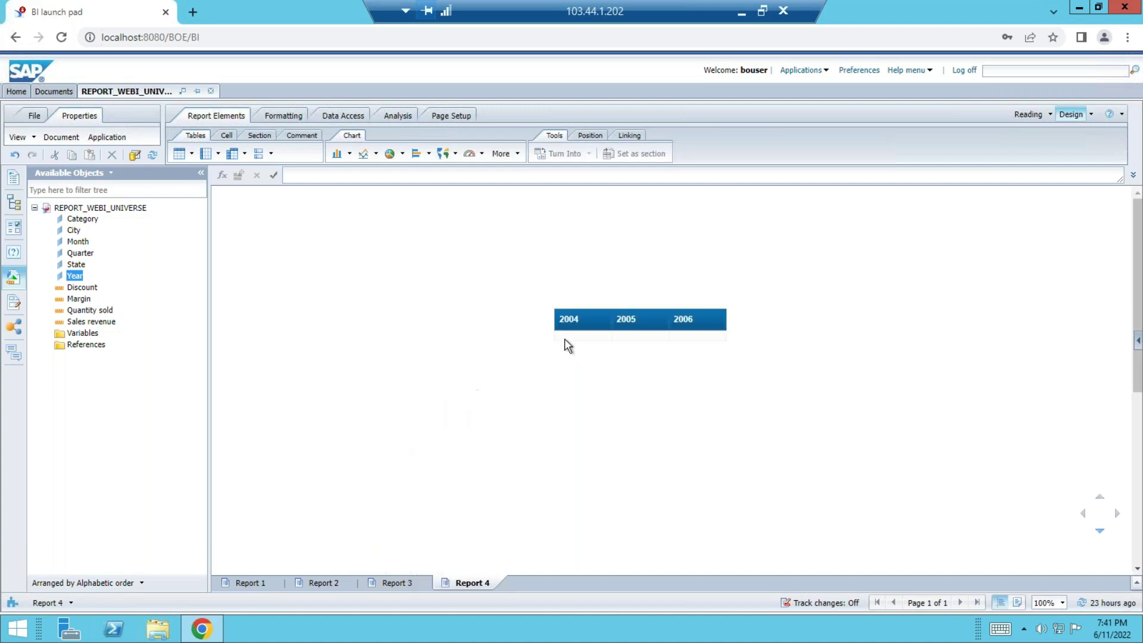
Step: Delete the Year cross table and insert an empty cross table with only the REPORT_WEBI_UNIVERSE root selected
{"action": "left_click", "coordinate": [622, 306]}
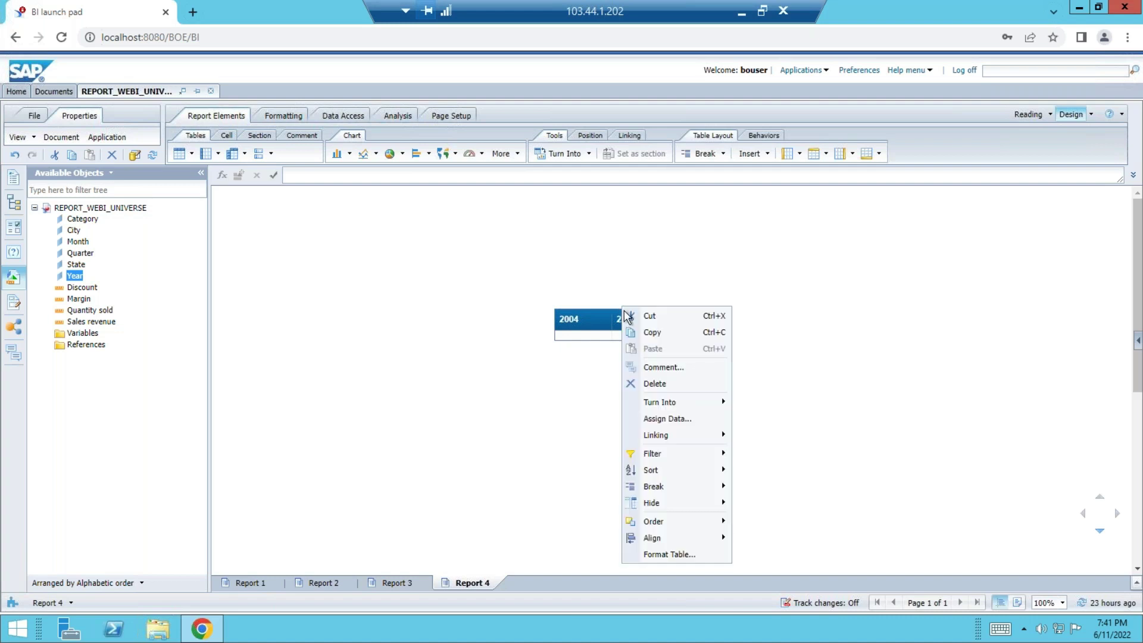
{"action": "left_click", "coordinate": [664, 385]}
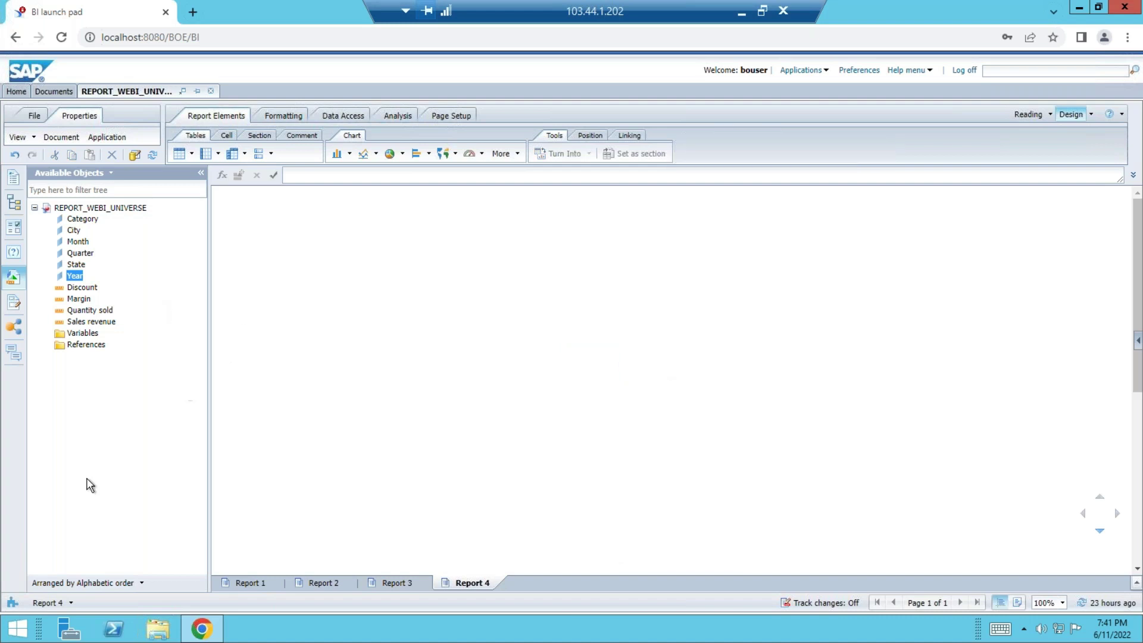
{"action": "left_click", "coordinate": [121, 209]}
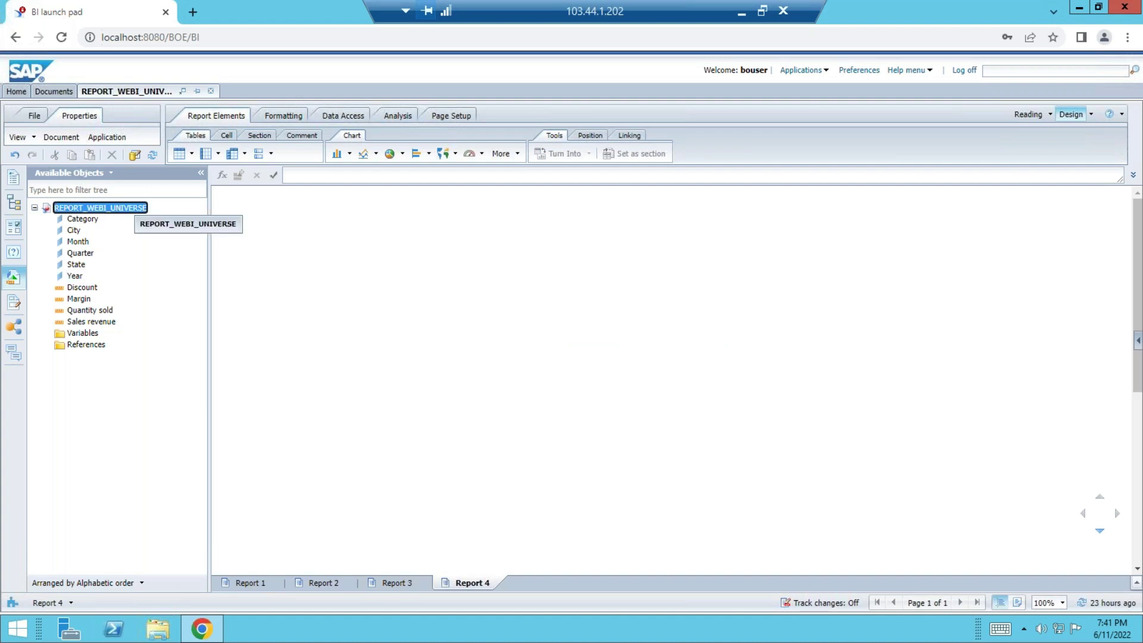
{"action": "left_click", "coordinate": [235, 156]}
{"action": "left_click", "coordinate": [306, 275]}
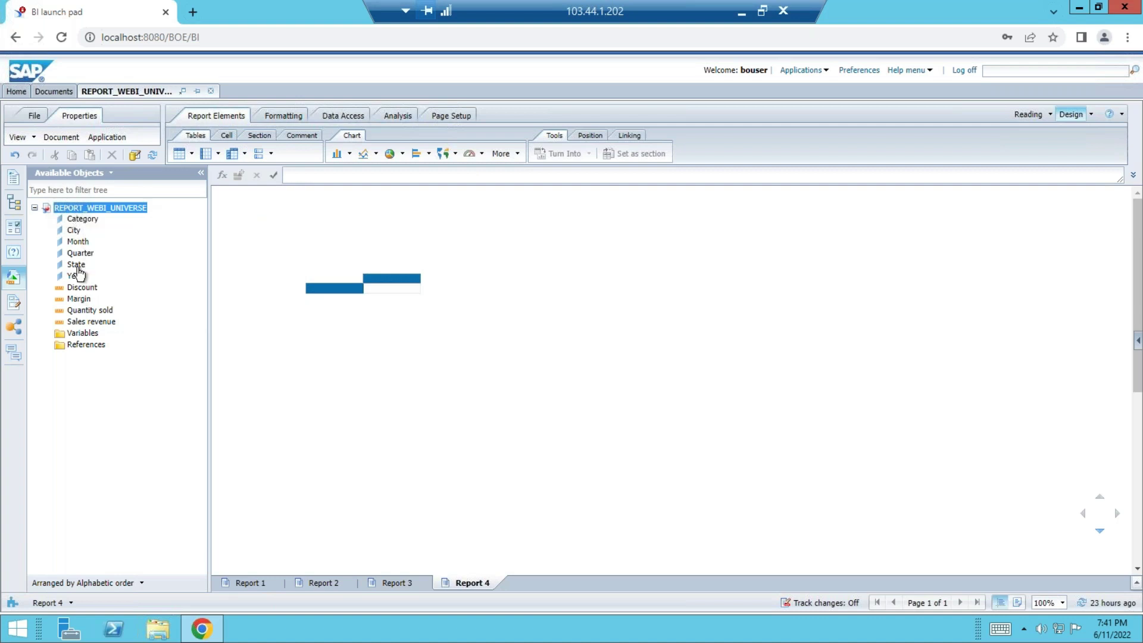
Step: Fill the cross table with Year as row headers, State as column headers and Sales revenue in the body
{"action": "left_click_drag", "start_coordinate": [74, 275], "coordinate": [319, 292]}
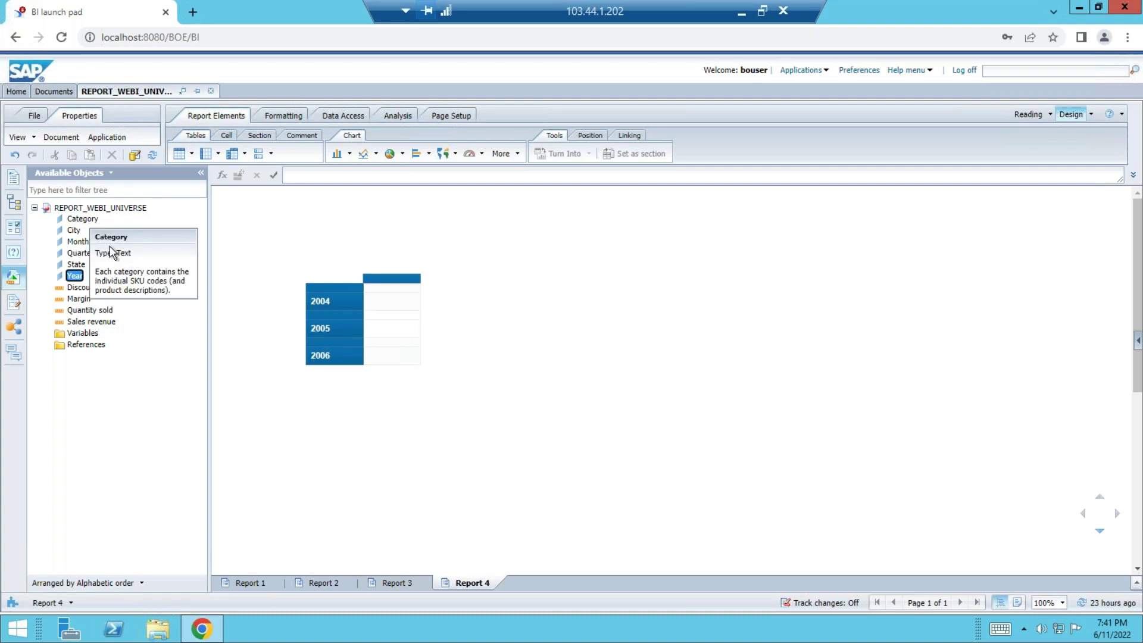
{"action": "left_click", "coordinate": [76, 265]}
{"action": "left_click_drag", "start_coordinate": [76, 264], "coordinate": [391, 277]}
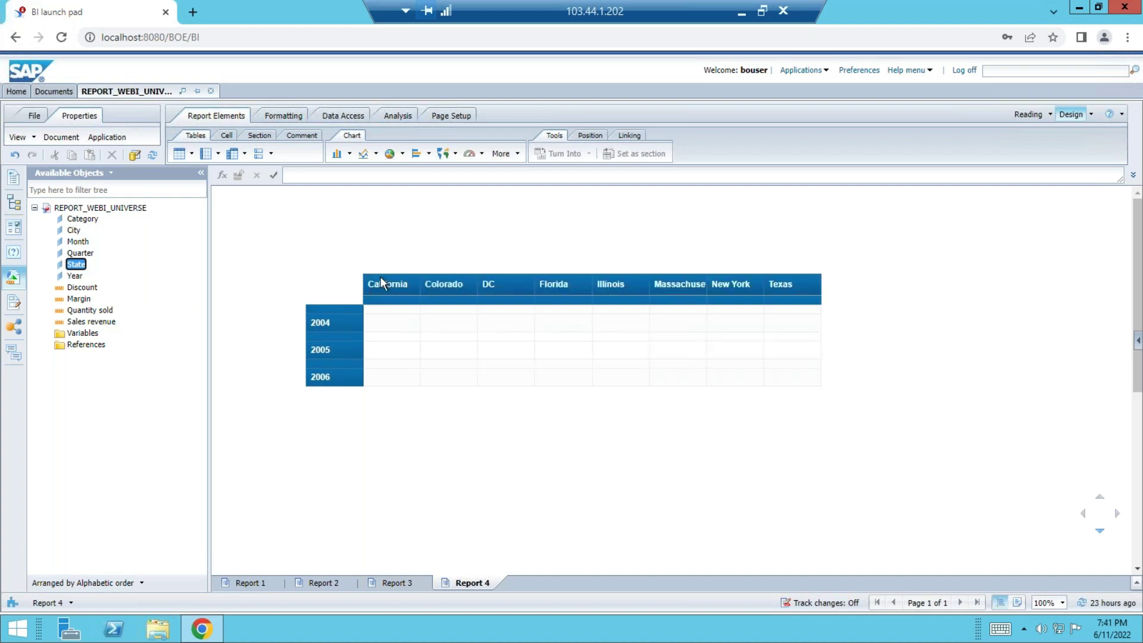
{"action": "left_click", "coordinate": [90, 321]}
{"action": "left_click_drag", "start_coordinate": [90, 322], "coordinate": [392, 314]}
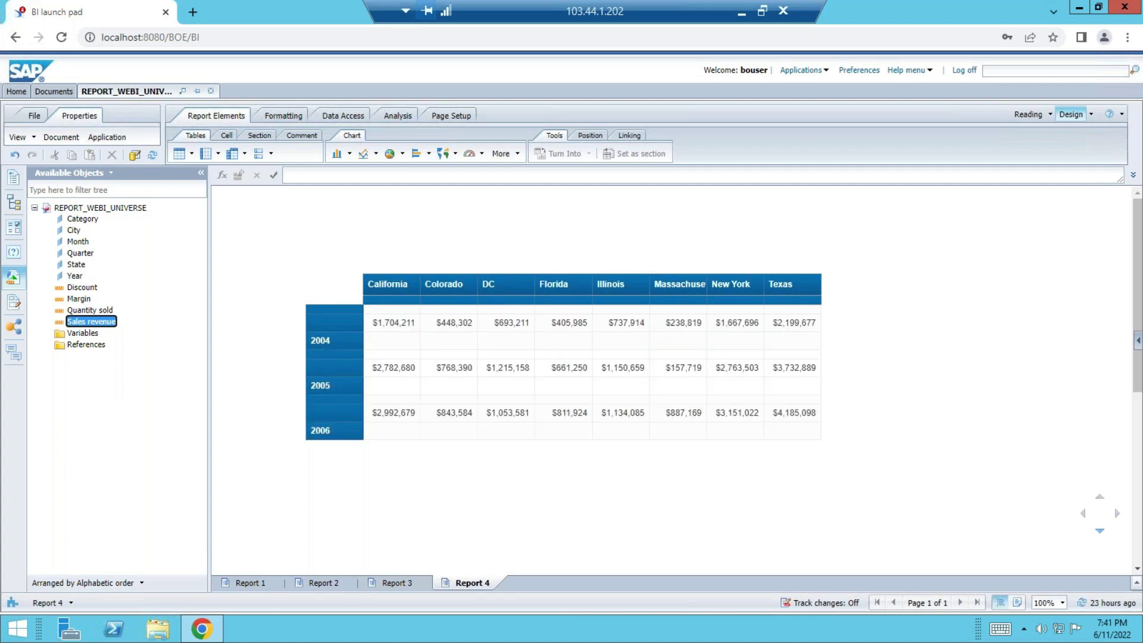
Step: Select the whole Year by State cross table and delete it from Report 4
{"action": "left_click", "coordinate": [473, 323]}
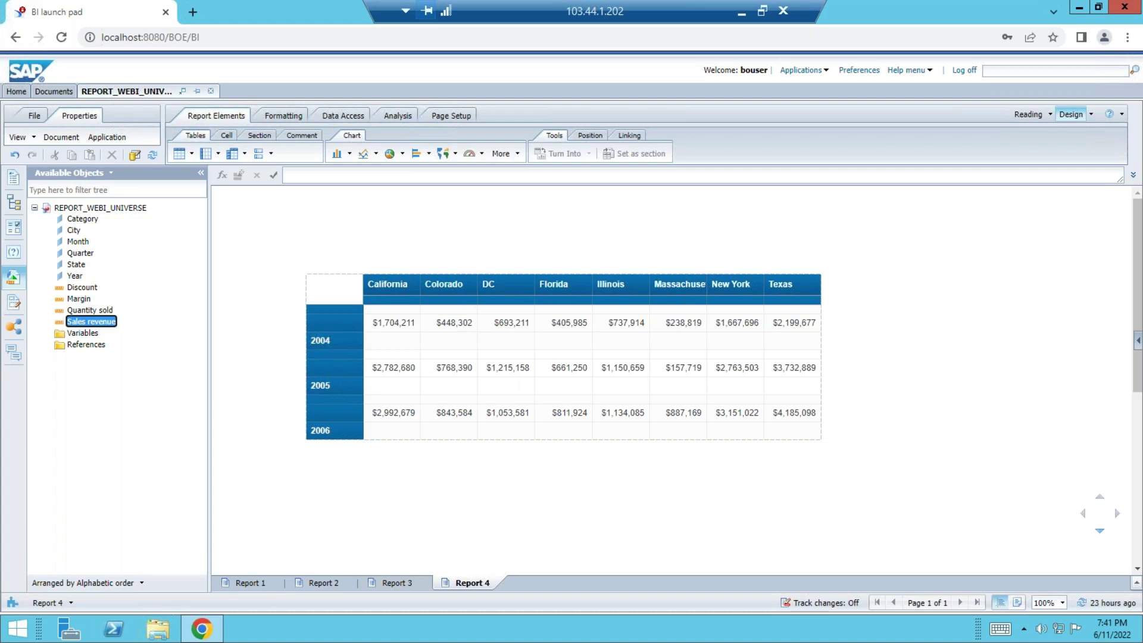
{"action": "left_click", "coordinate": [238, 209]}
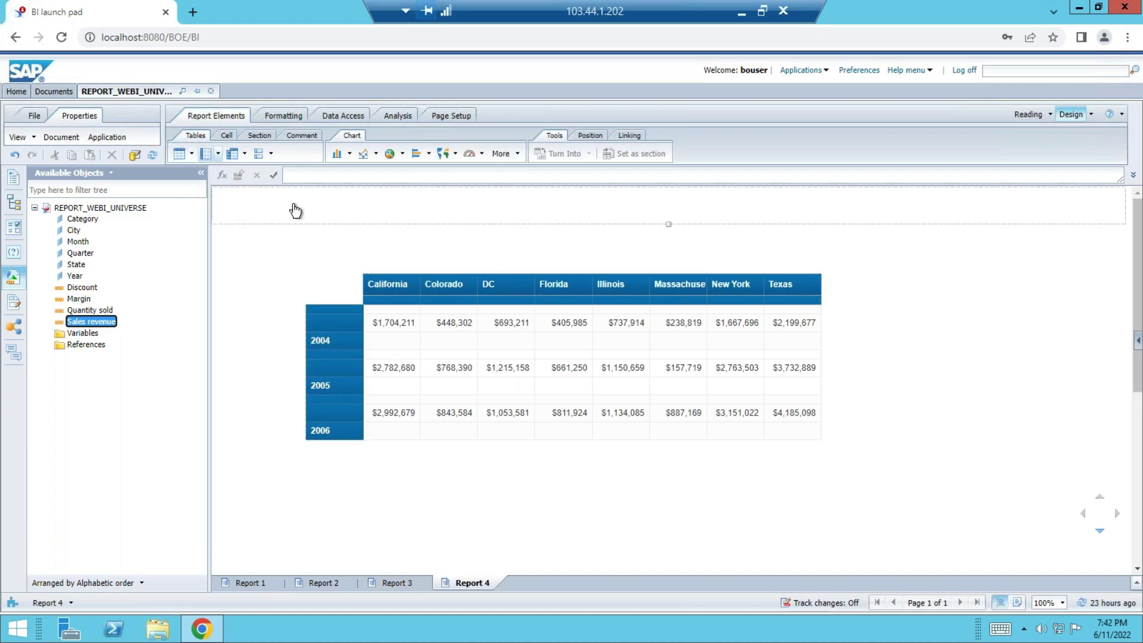
{"action": "left_click", "coordinate": [402, 288]}
{"action": "left_click", "coordinate": [422, 274]}
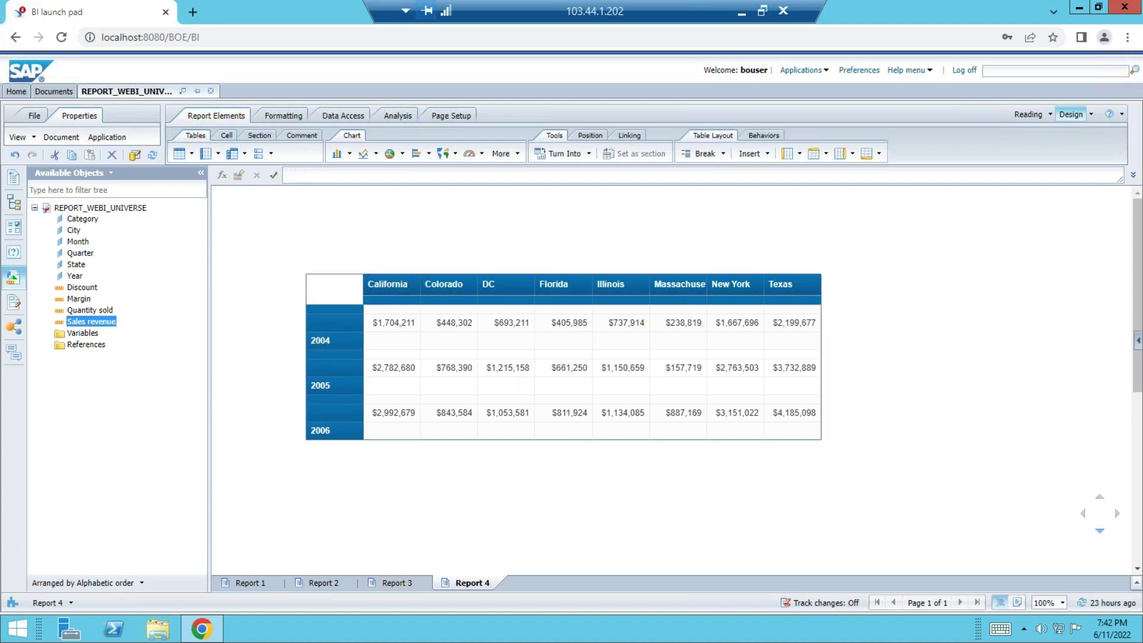
{"action": "right_click", "coordinate": [423, 275]}
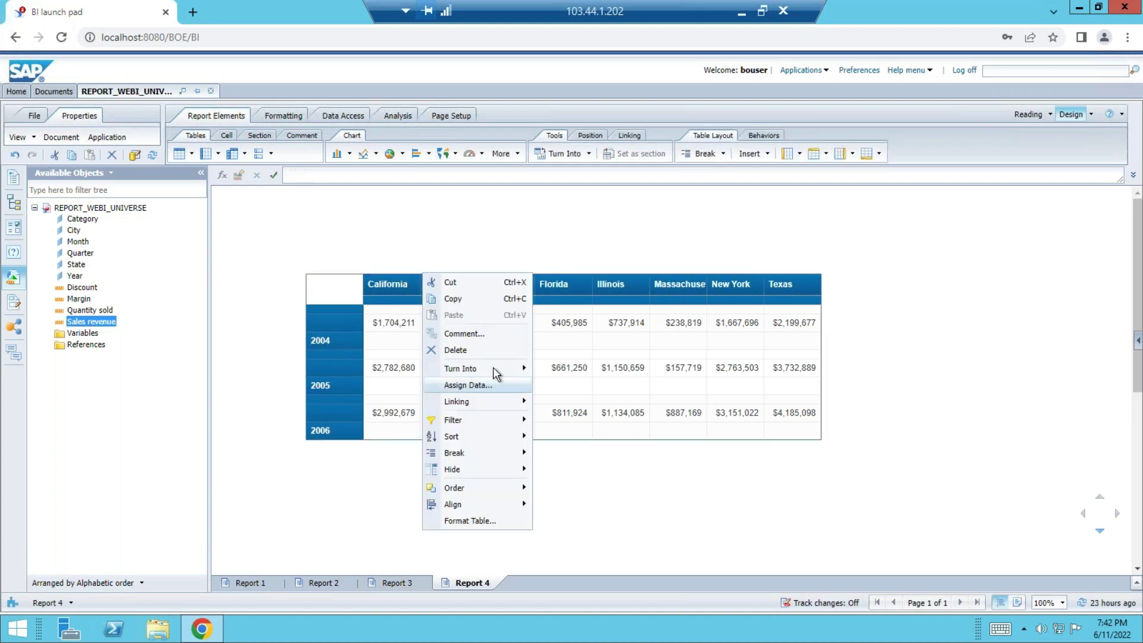
{"action": "left_click", "coordinate": [449, 350]}
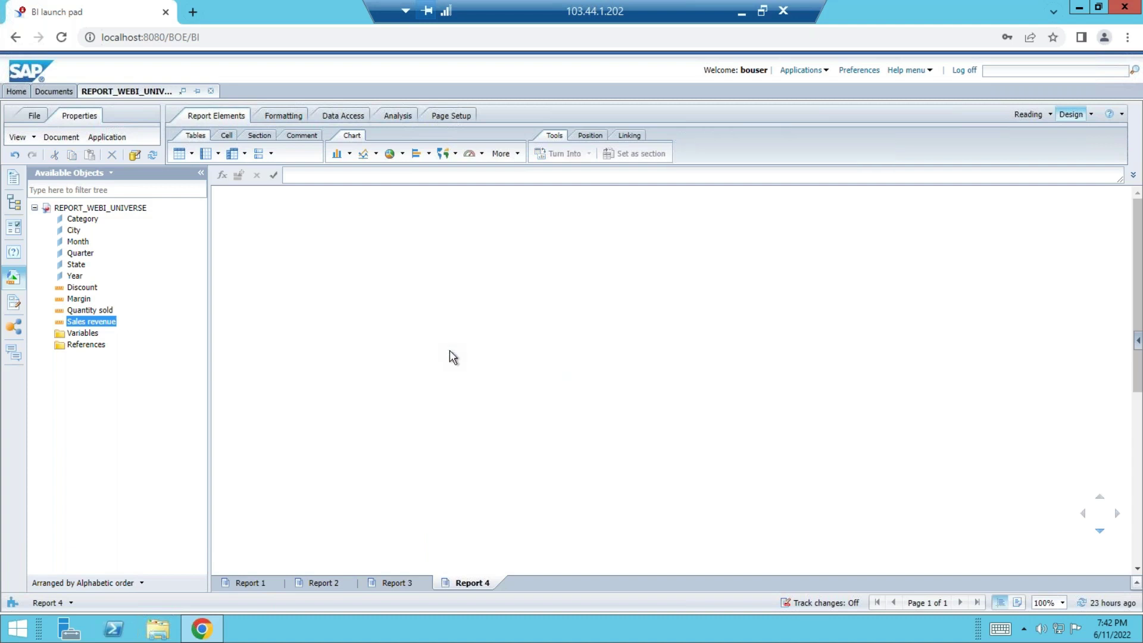
Step: Examine the blank and pre-defined cell types available for the report and the option for inserting a section
{"action": "left_click", "coordinate": [226, 138]}
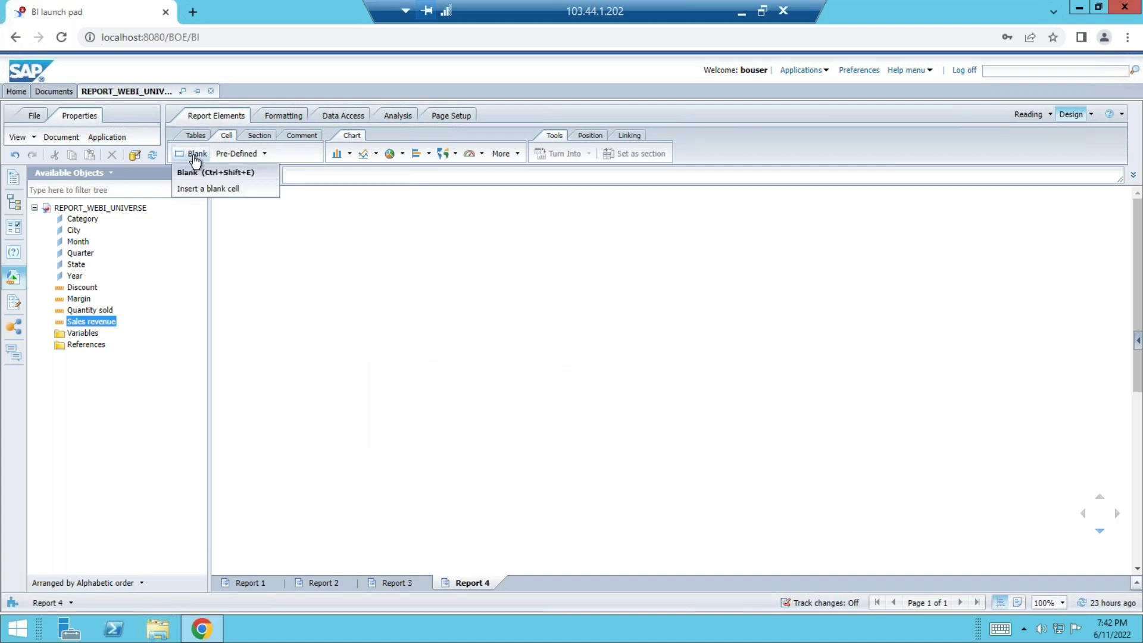
{"action": "left_click", "coordinate": [265, 155]}
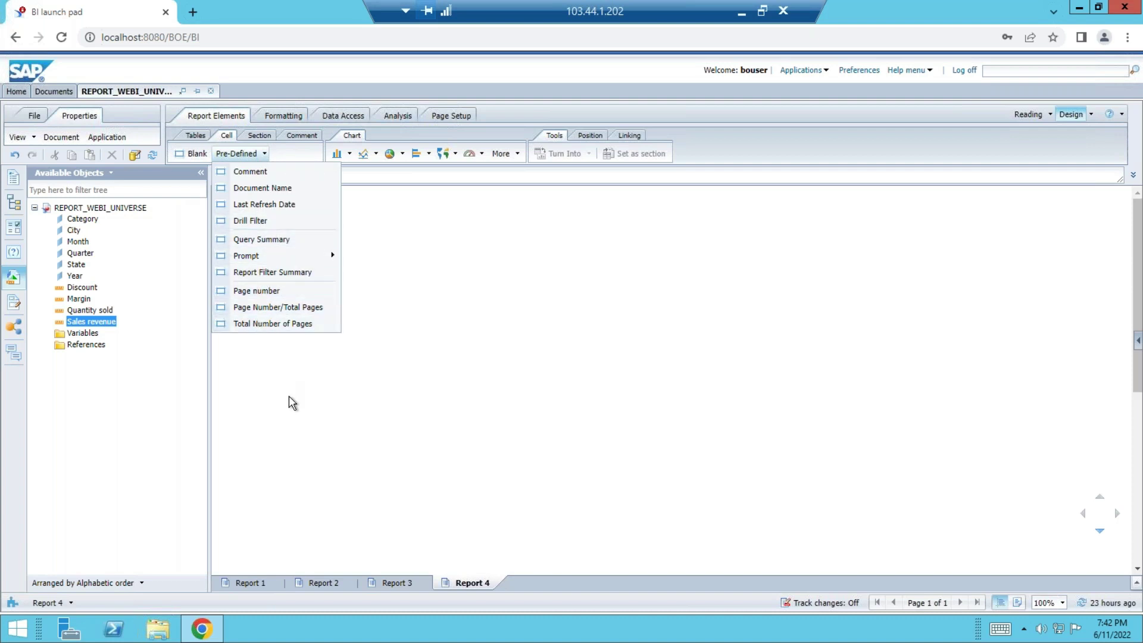
{"action": "left_click", "coordinate": [293, 403]}
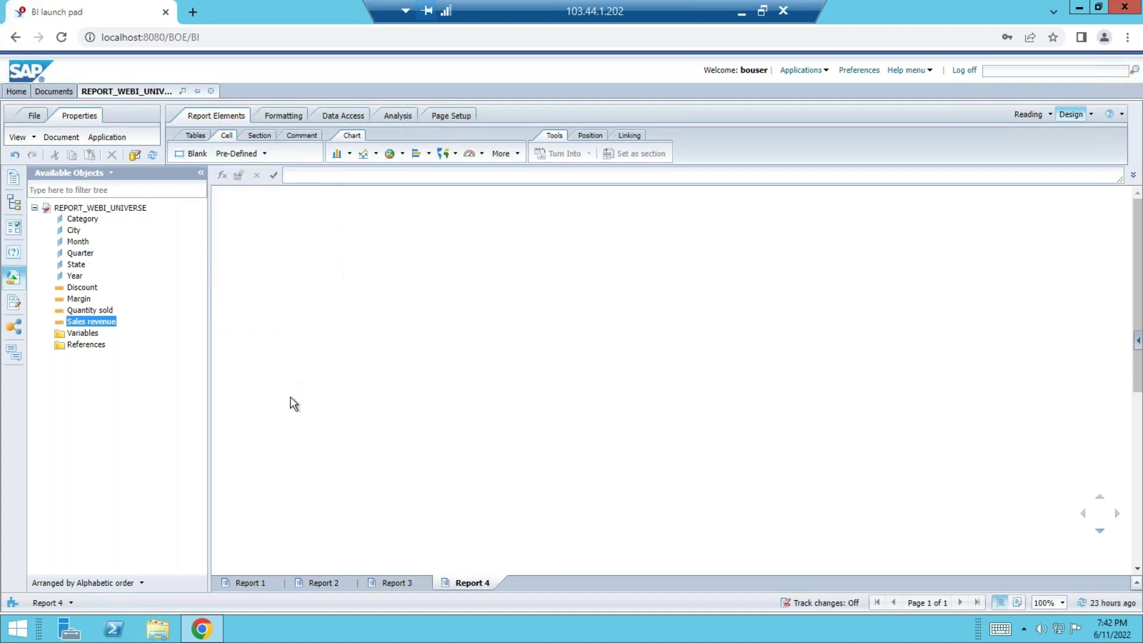
{"action": "left_click", "coordinate": [259, 135]}
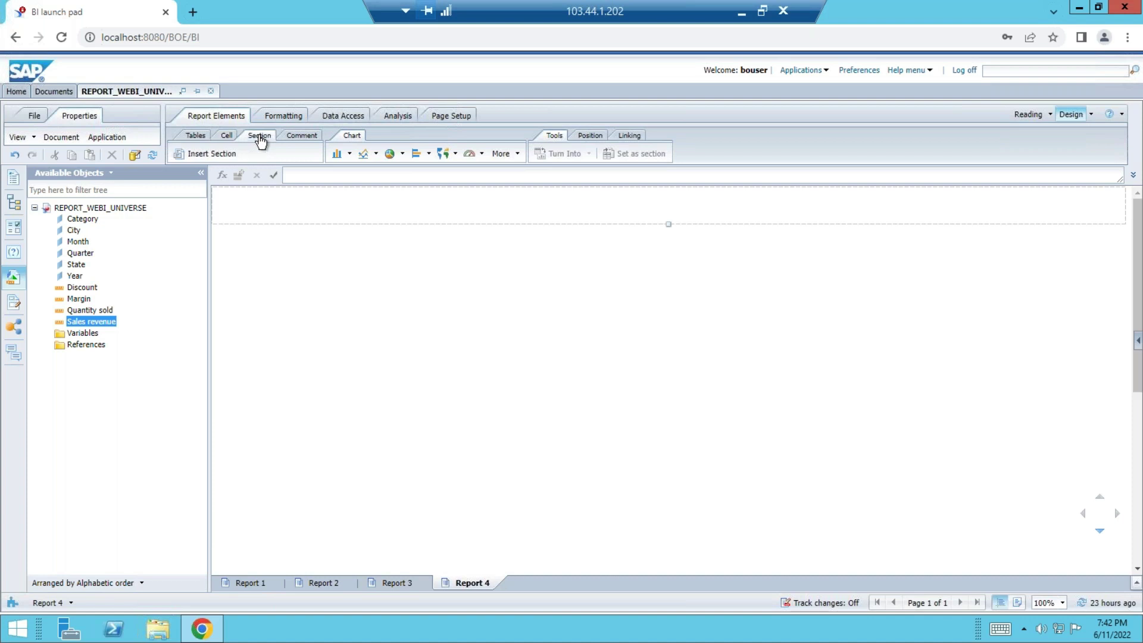
{"action": "left_click", "coordinate": [214, 156]}
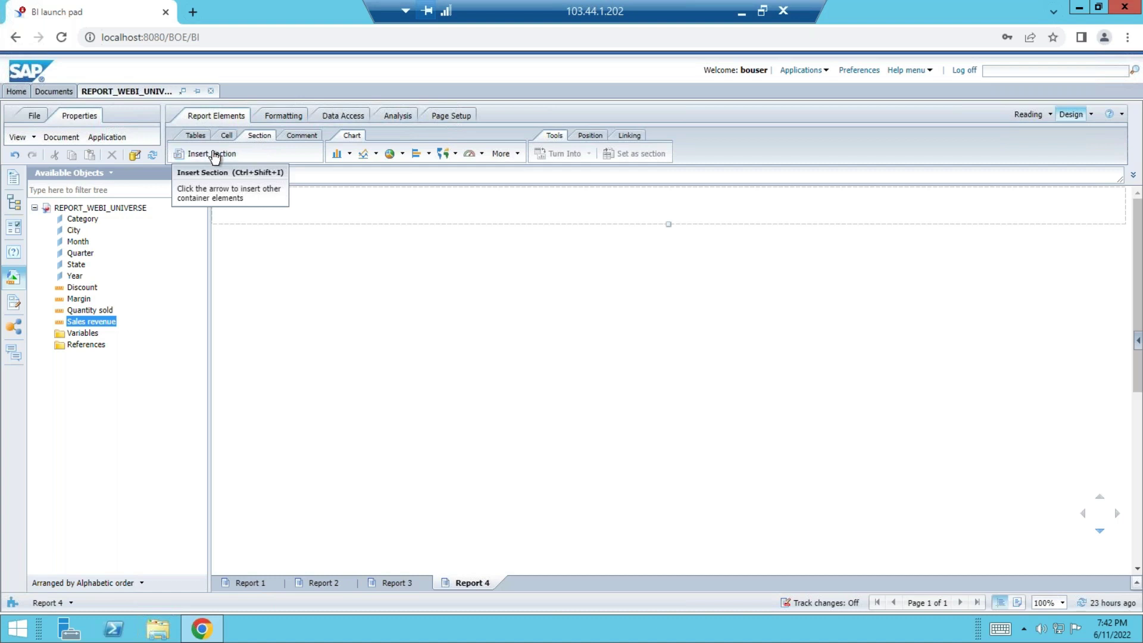
Step: Insert a section based on the Category dimension into the empty area of Report 4
{"action": "left_click", "coordinate": [351, 301]}
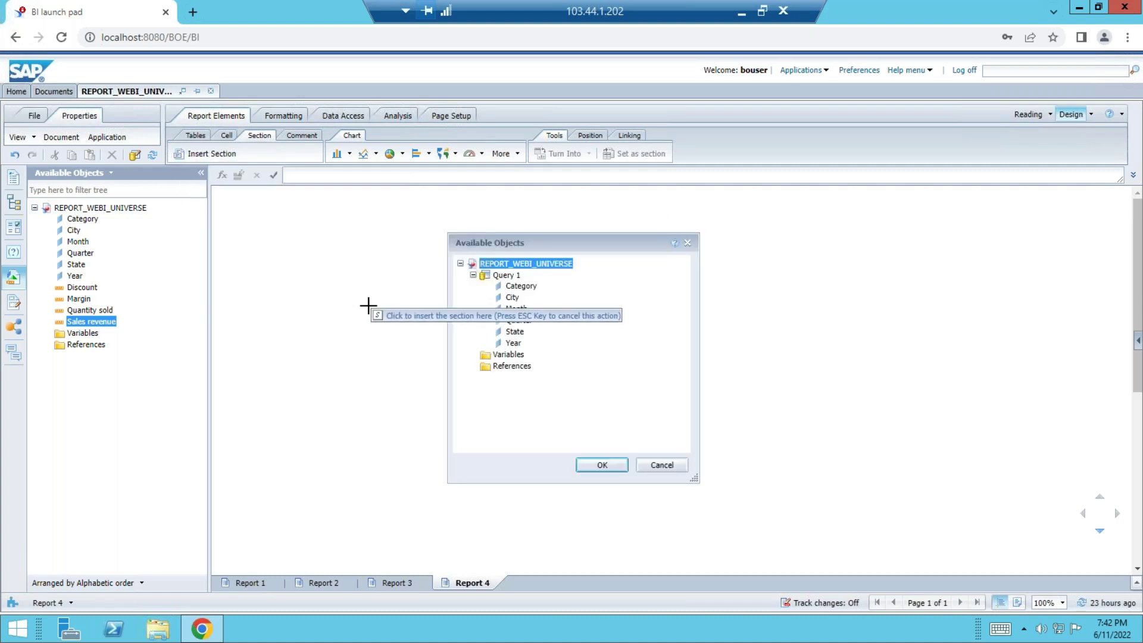
{"action": "left_click", "coordinate": [520, 287]}
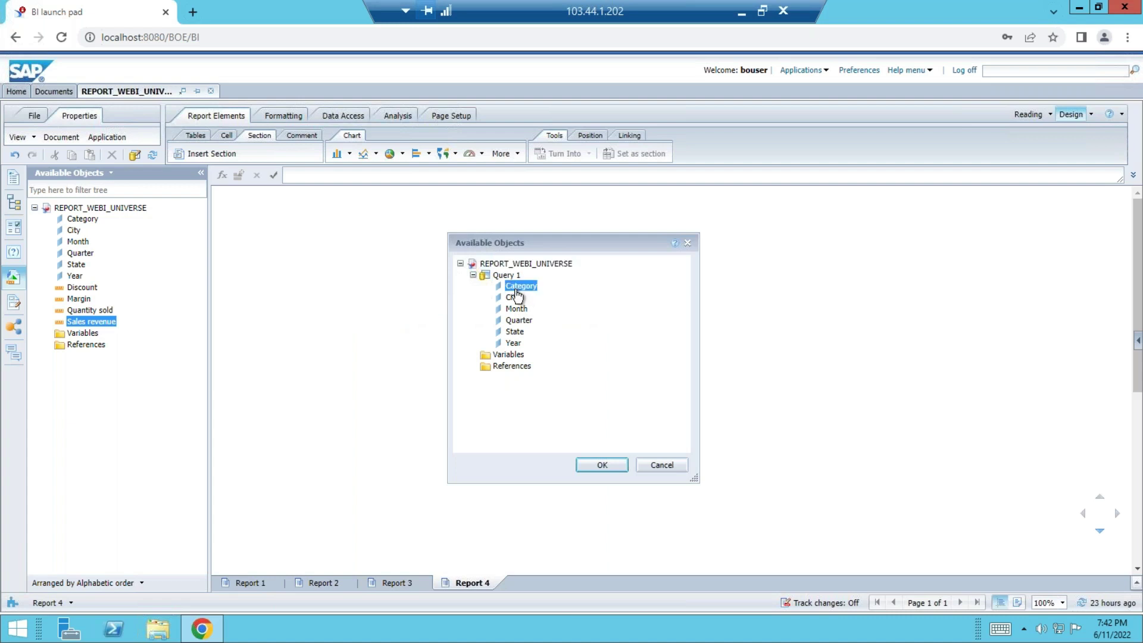
{"action": "left_click", "coordinate": [602, 464]}
{"action": "left_click", "coordinate": [318, 322]}
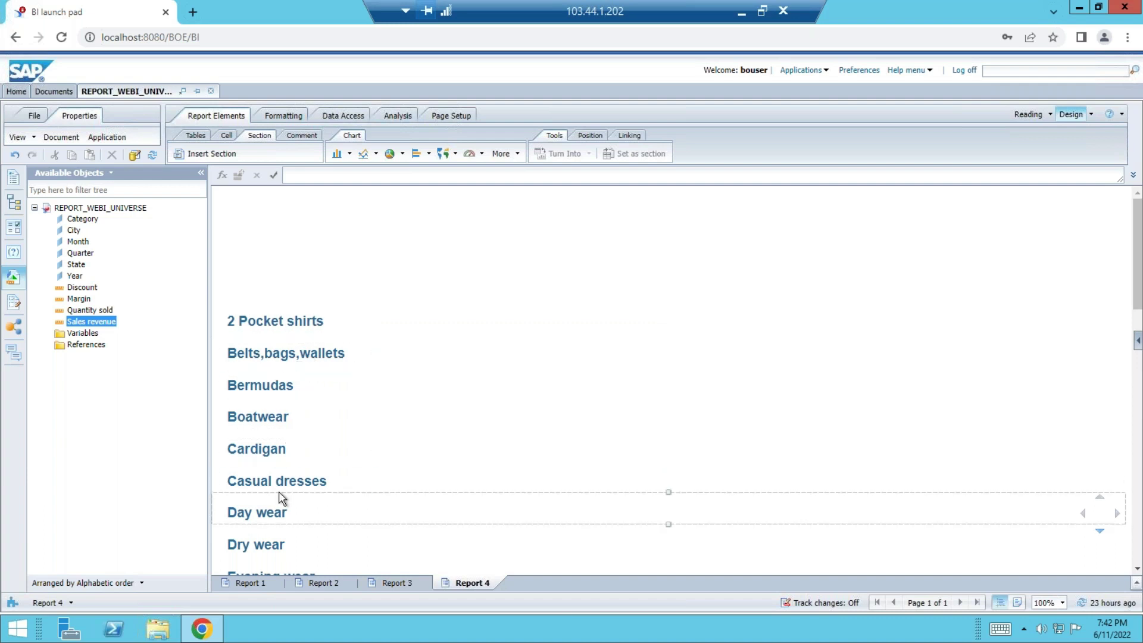
Step: Add a Sales revenue cell beside the category name in the section and widen it enough to show the full amounts
{"action": "left_click_drag", "start_coordinate": [81, 324], "coordinate": [368, 319]}
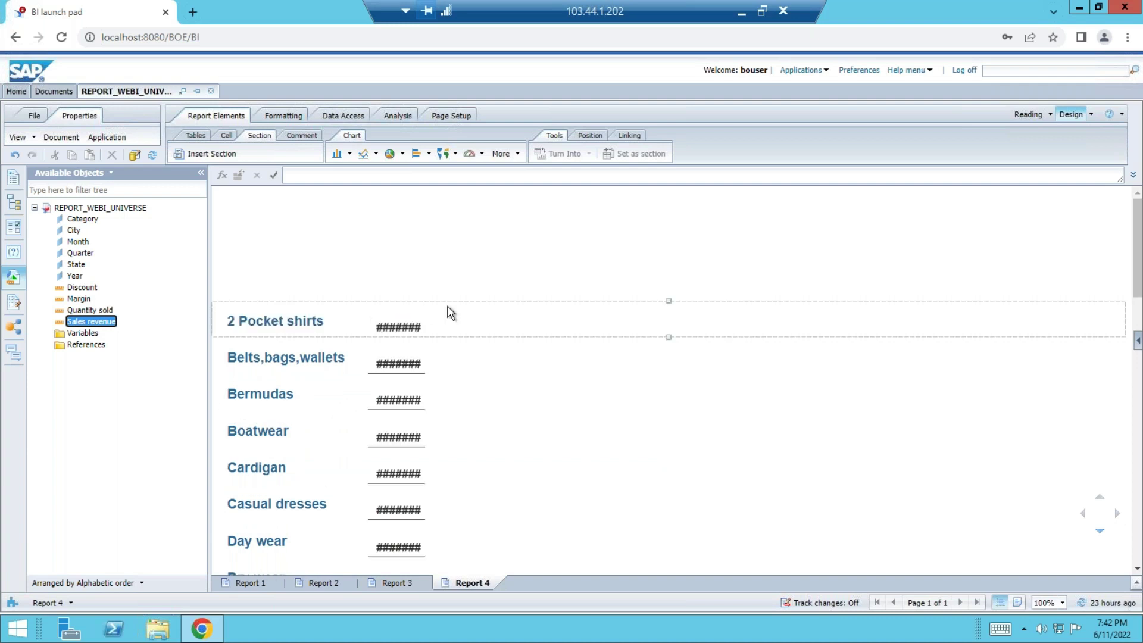
{"action": "left_click", "coordinate": [421, 327]}
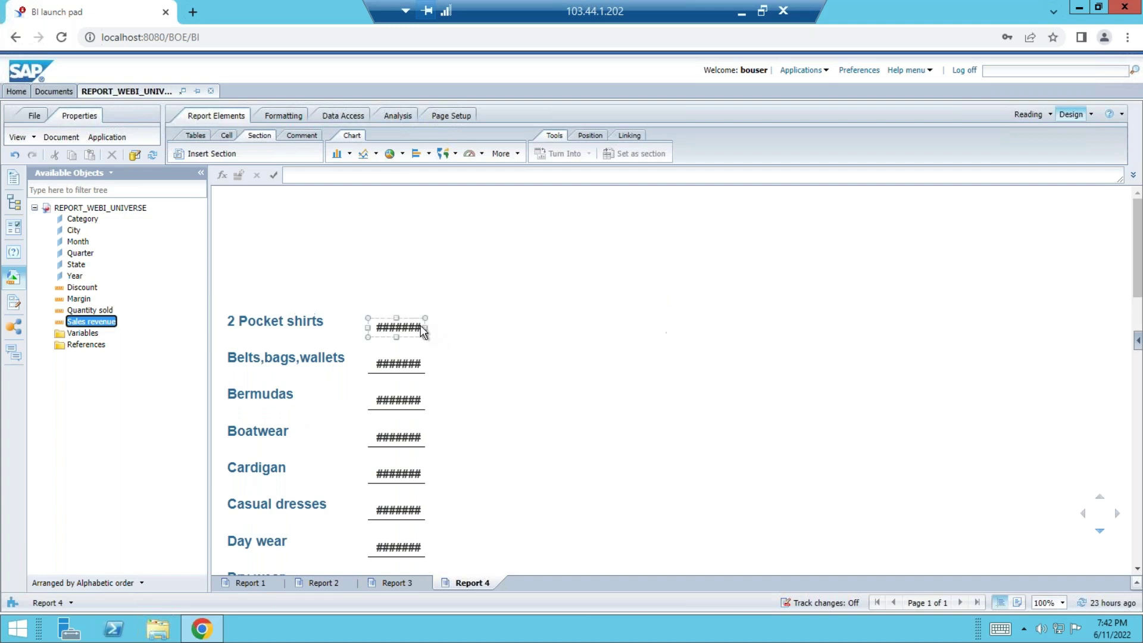
{"action": "left_click", "coordinate": [427, 331]}
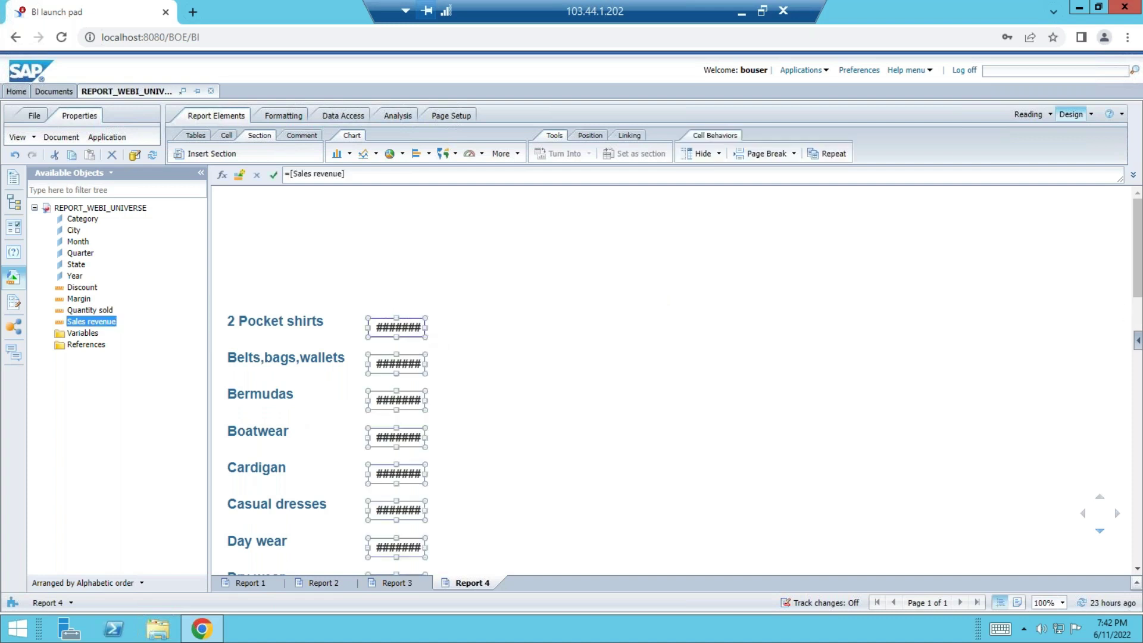
{"action": "left_click_drag", "start_coordinate": [430, 327], "coordinate": [472, 327]}
{"action": "left_click", "coordinate": [558, 391]}
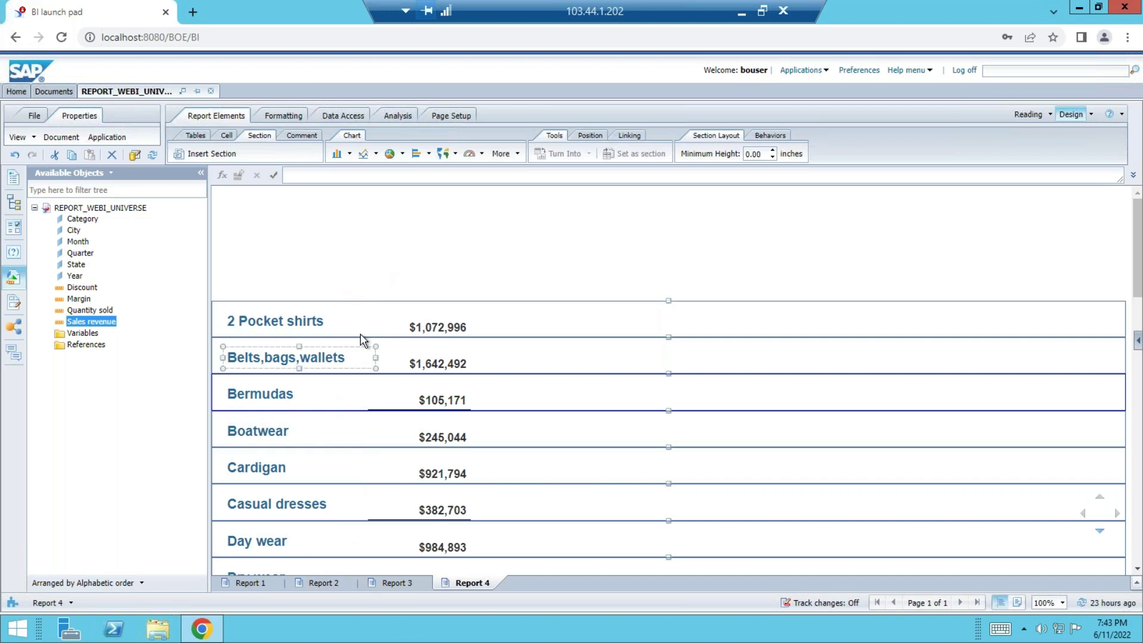
Step: Delete the Category section from Report 4
{"action": "left_click", "coordinate": [393, 304]}
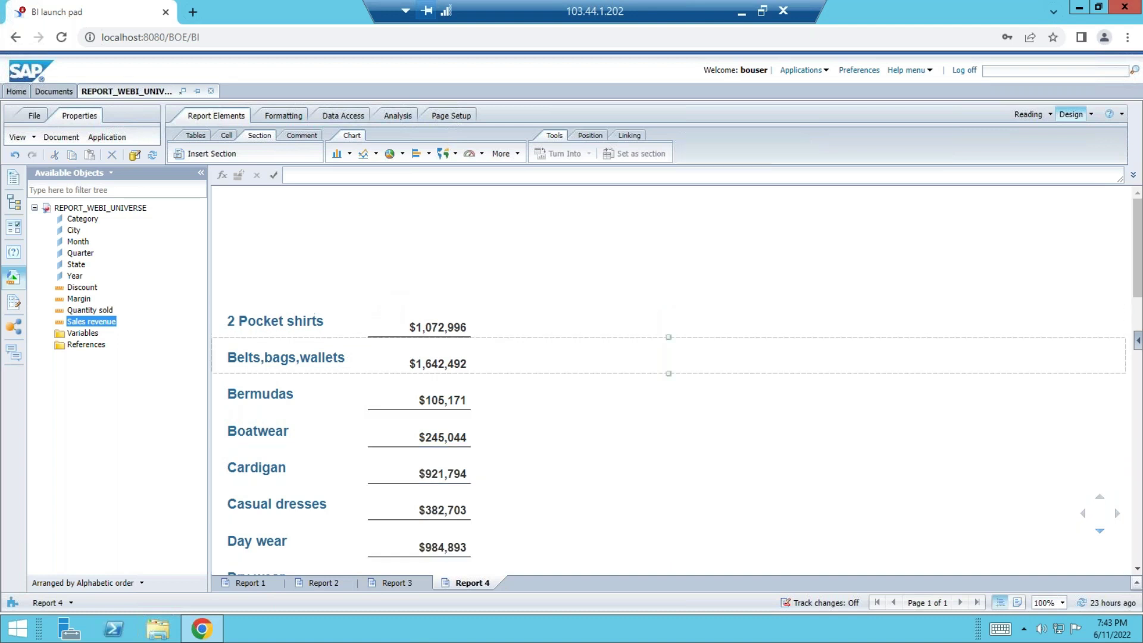
{"action": "left_click", "coordinate": [372, 310]}
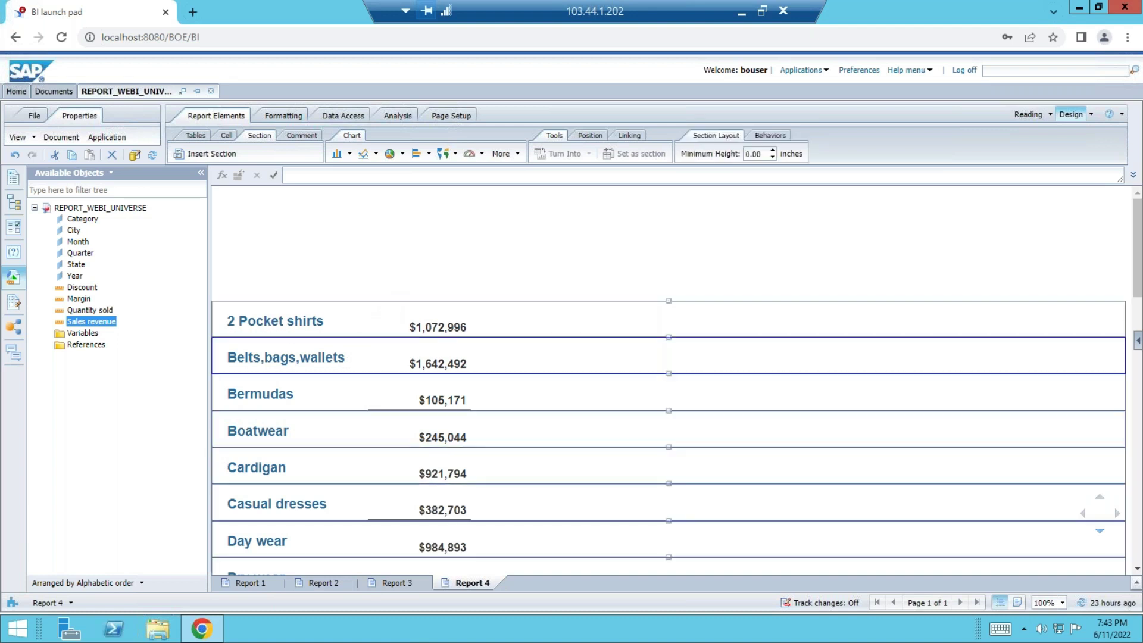
{"action": "right_click", "coordinate": [350, 298]}
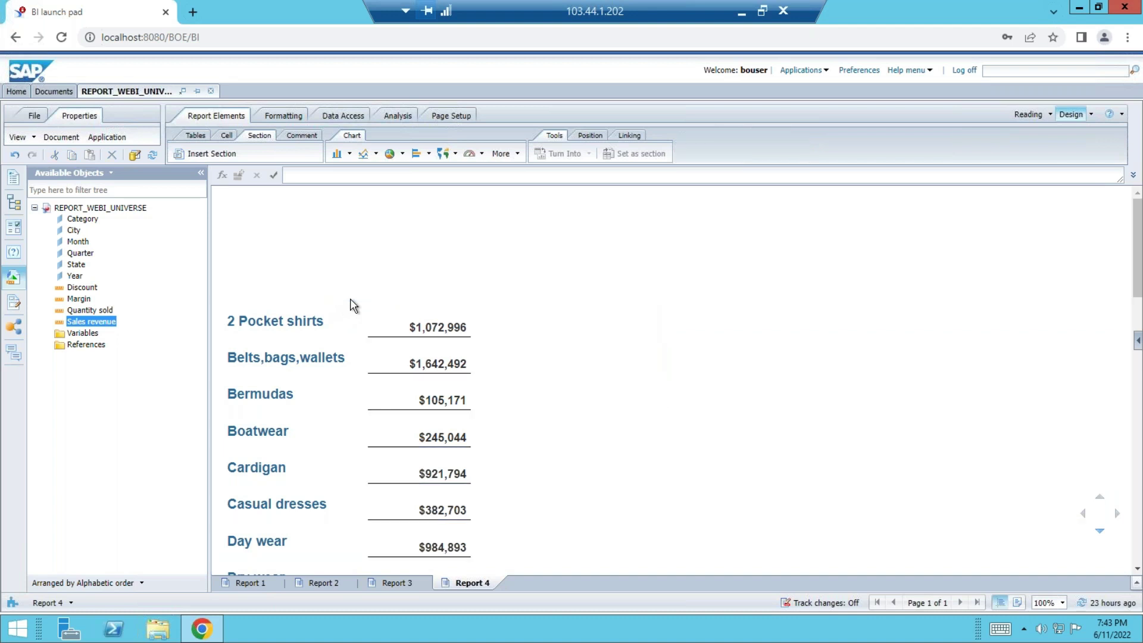
{"action": "right_click", "coordinate": [334, 362]}
{"action": "mouse_move", "coordinate": [387, 179]}
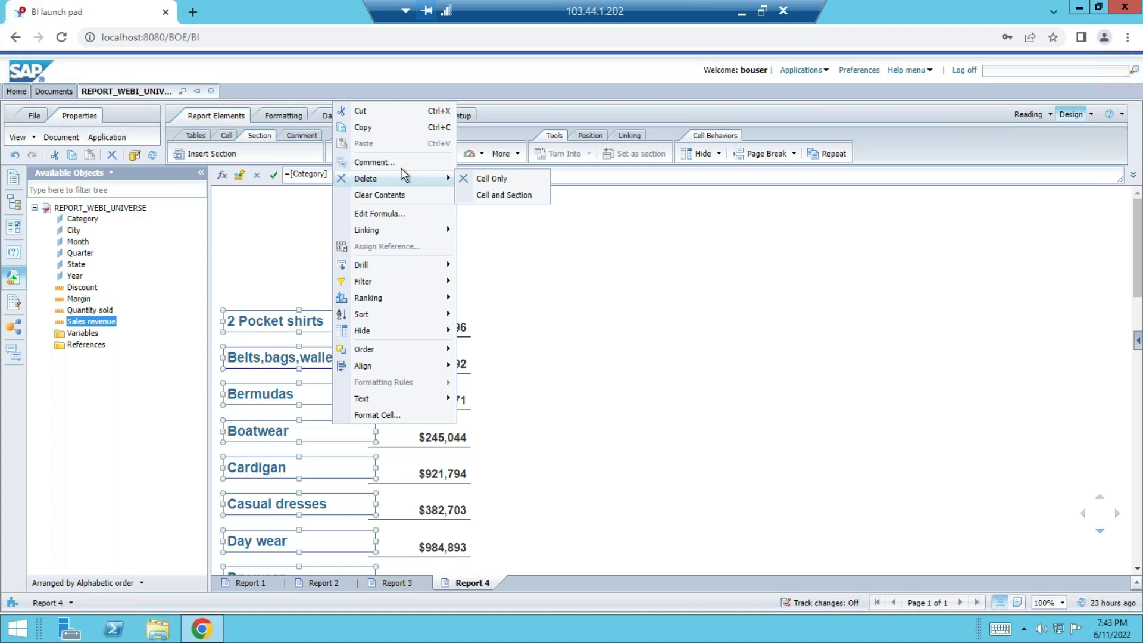
{"action": "left_click", "coordinate": [658, 365]}
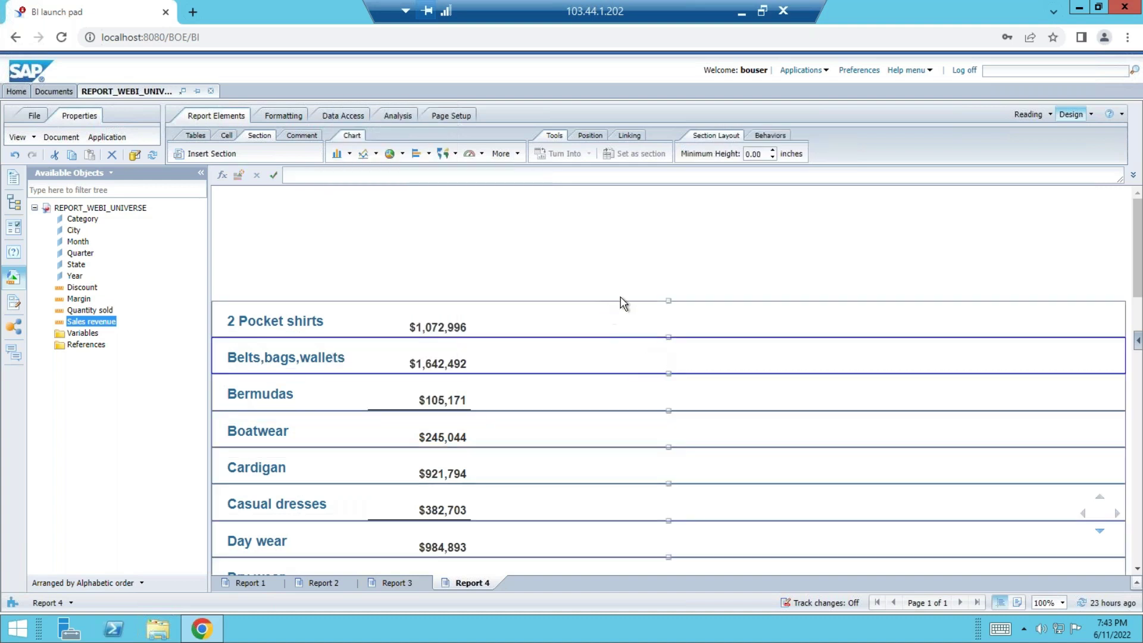
{"action": "right_click", "coordinate": [667, 302]}
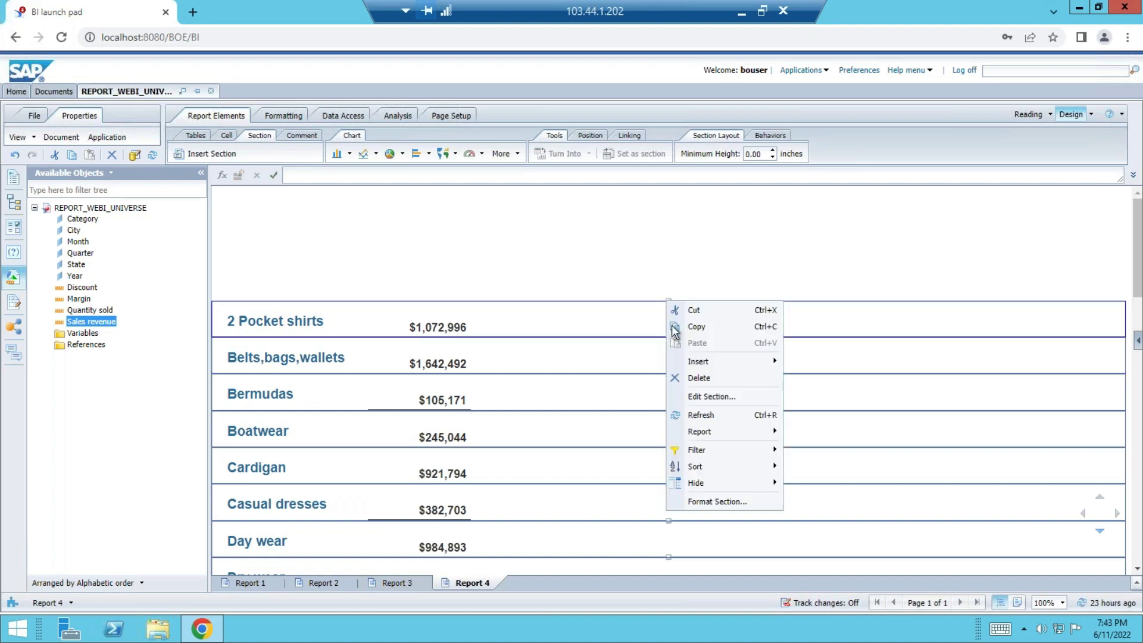
{"action": "left_click", "coordinate": [700, 378]}
{"action": "left_click", "coordinate": [583, 388]}
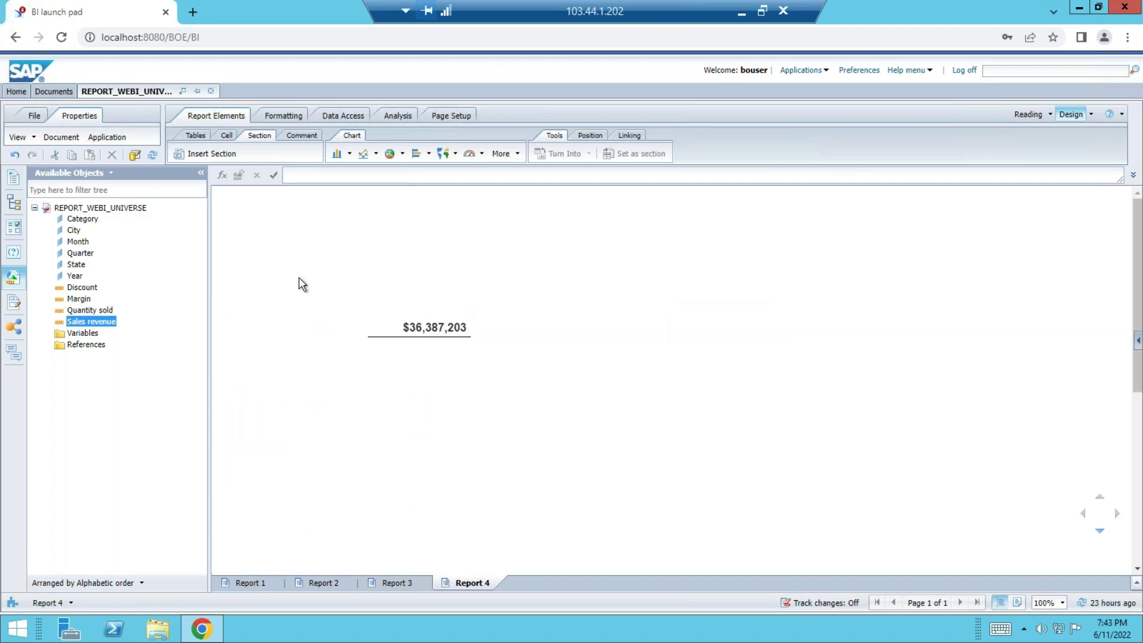
Step: Delete the remaining Sales revenue cell from Report 4
{"action": "left_click", "coordinate": [414, 329]}
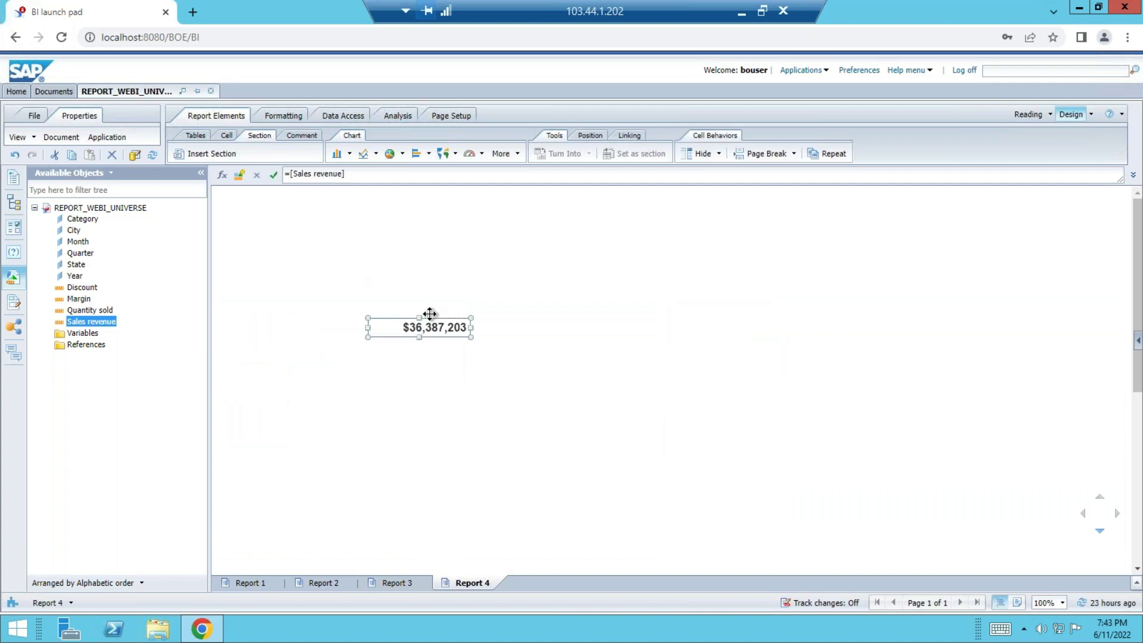
{"action": "right_click", "coordinate": [430, 314]}
{"action": "left_click", "coordinate": [464, 392]}
Step: Examine the comment cell option and the font and border formatting options for report elements
{"action": "left_click", "coordinate": [301, 135]}
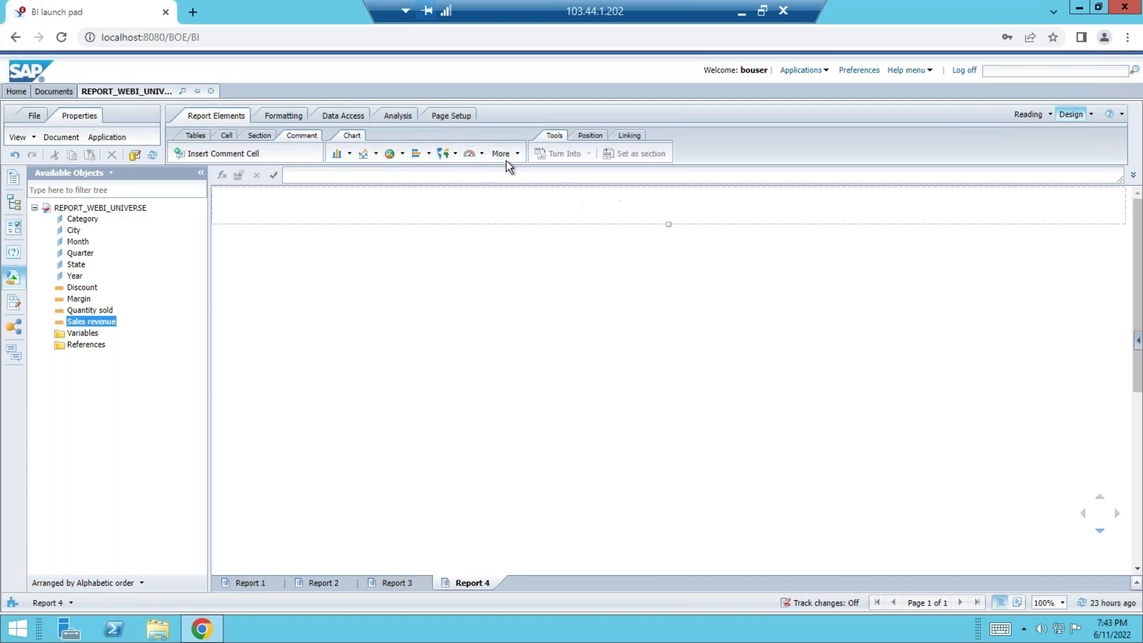
{"action": "left_click", "coordinate": [283, 117]}
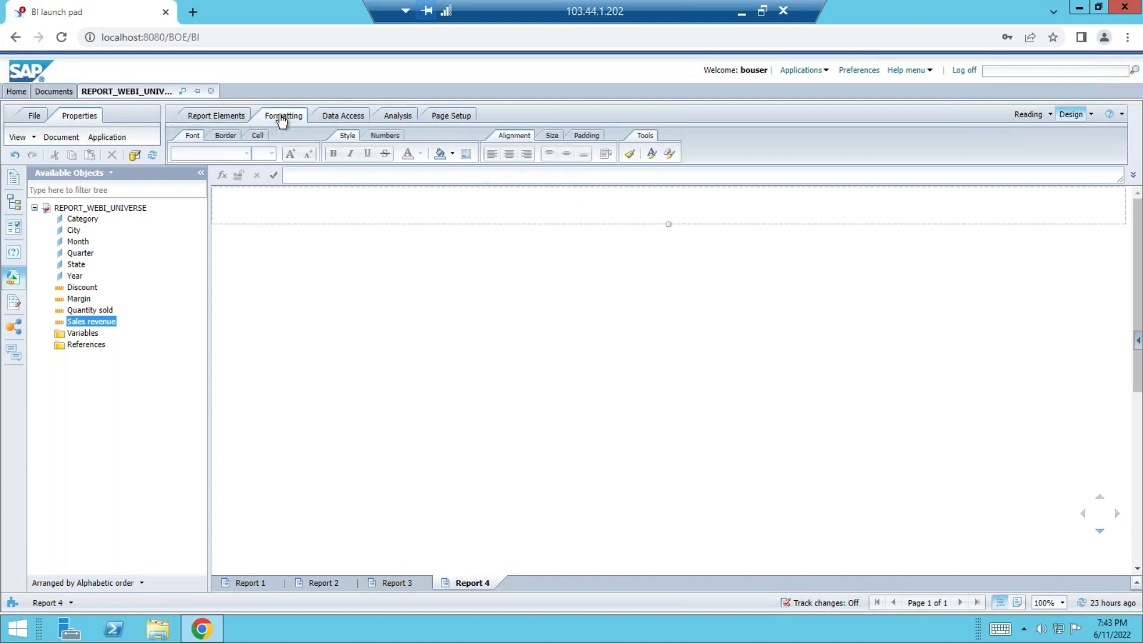
{"action": "left_click", "coordinate": [233, 138]}
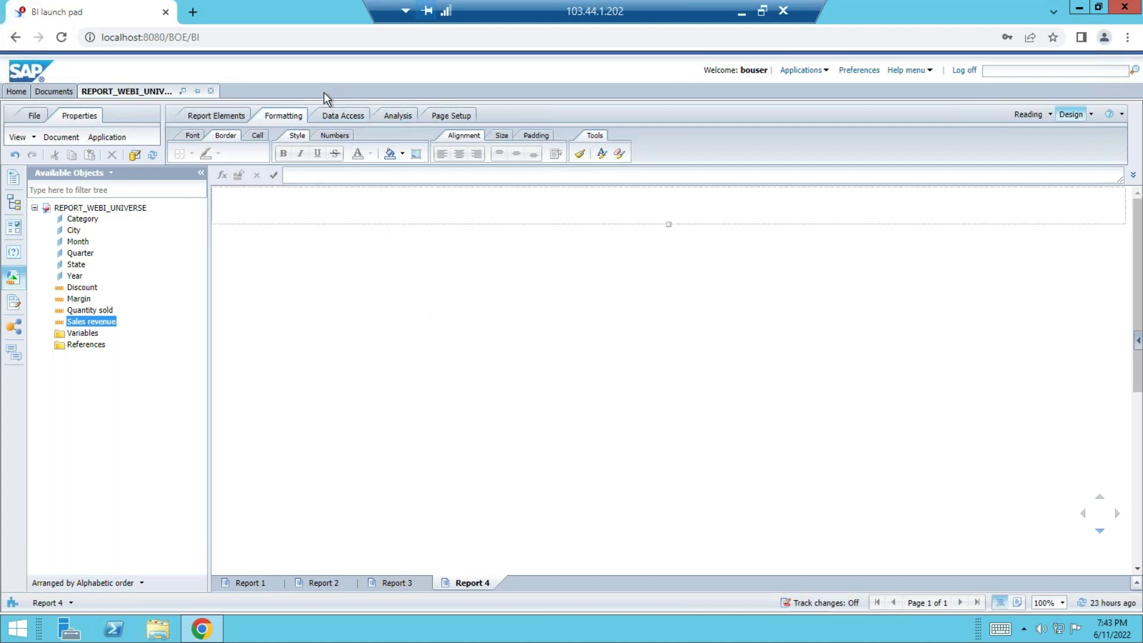
Step: Examine the report's data provider, source change, variable and merge options, and the analysis options for filters, breaks and sorting
{"action": "left_click", "coordinate": [341, 115]}
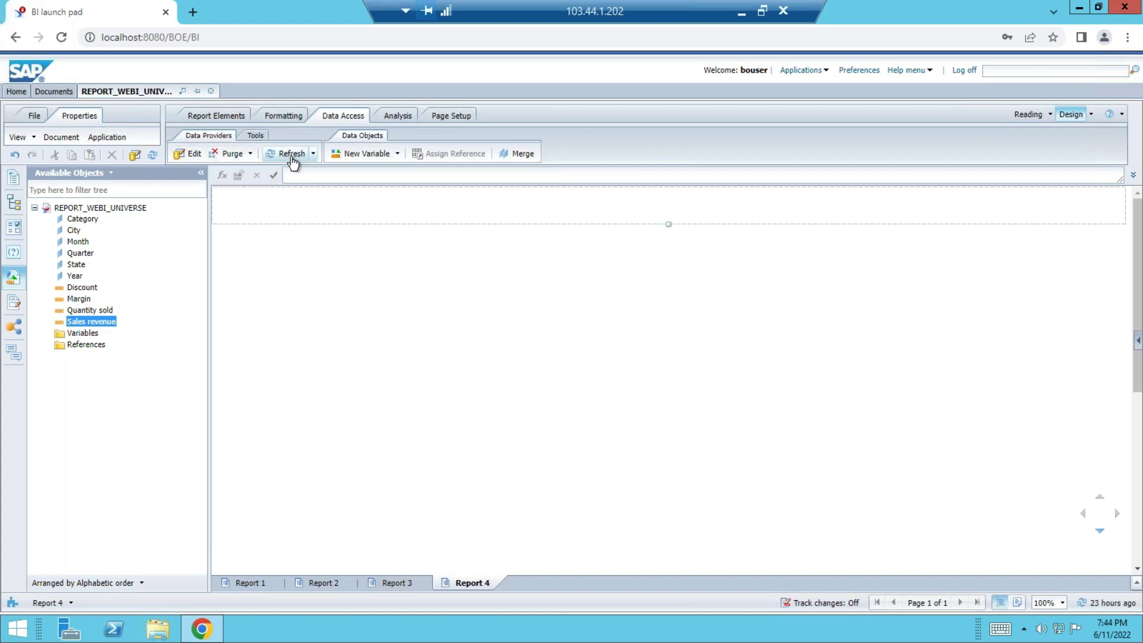
{"action": "left_click", "coordinate": [251, 154]}
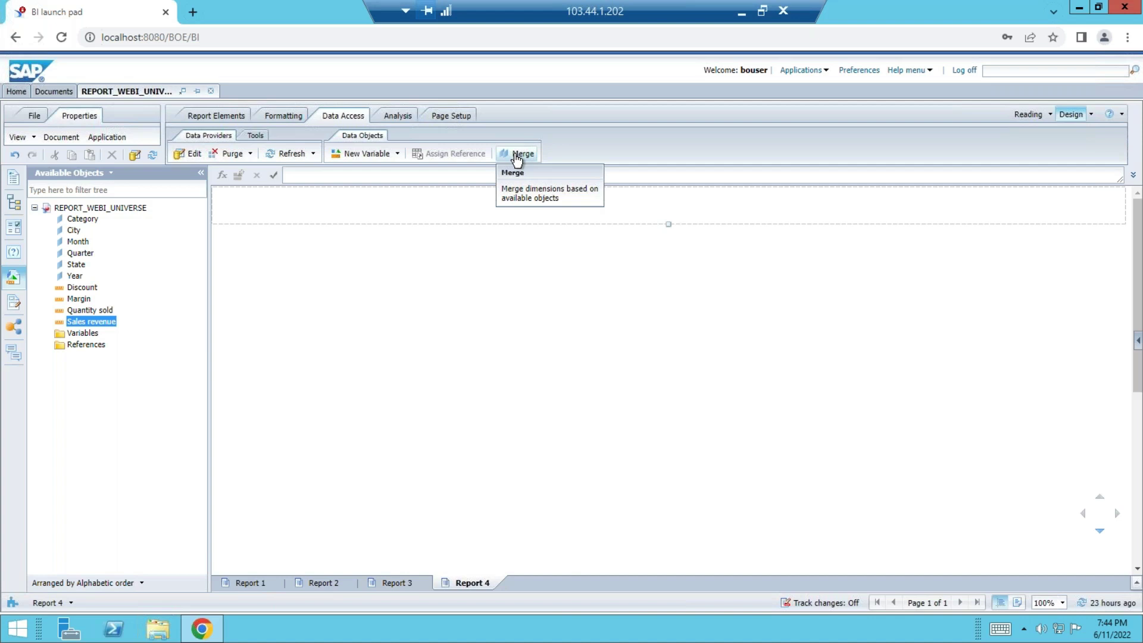
{"action": "left_click", "coordinate": [254, 136]}
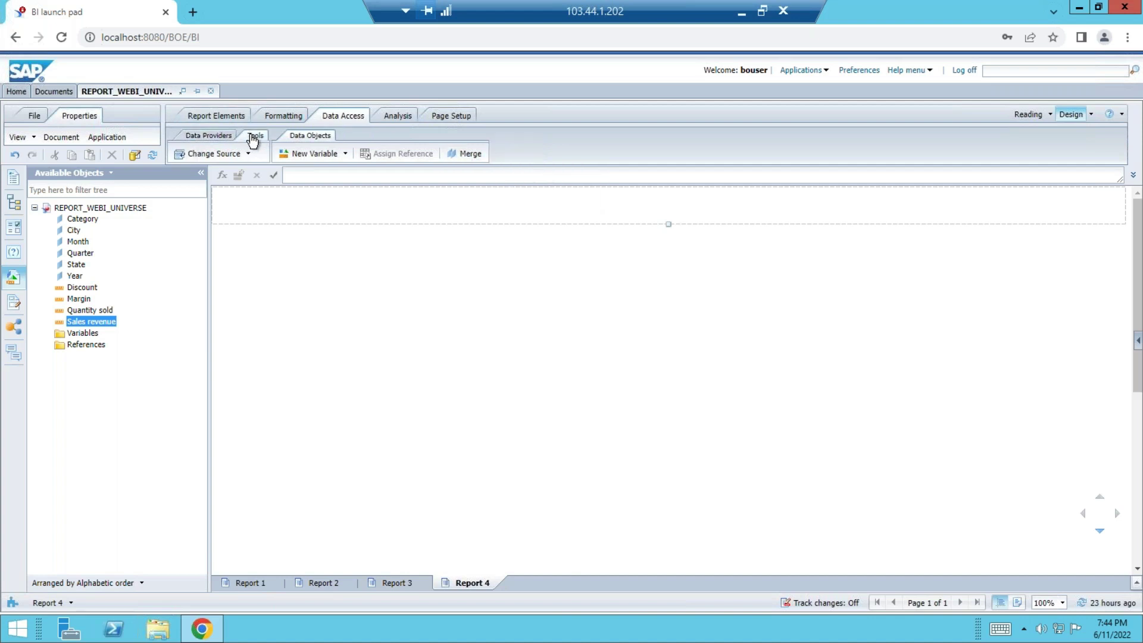
{"action": "right_click", "coordinate": [246, 156]}
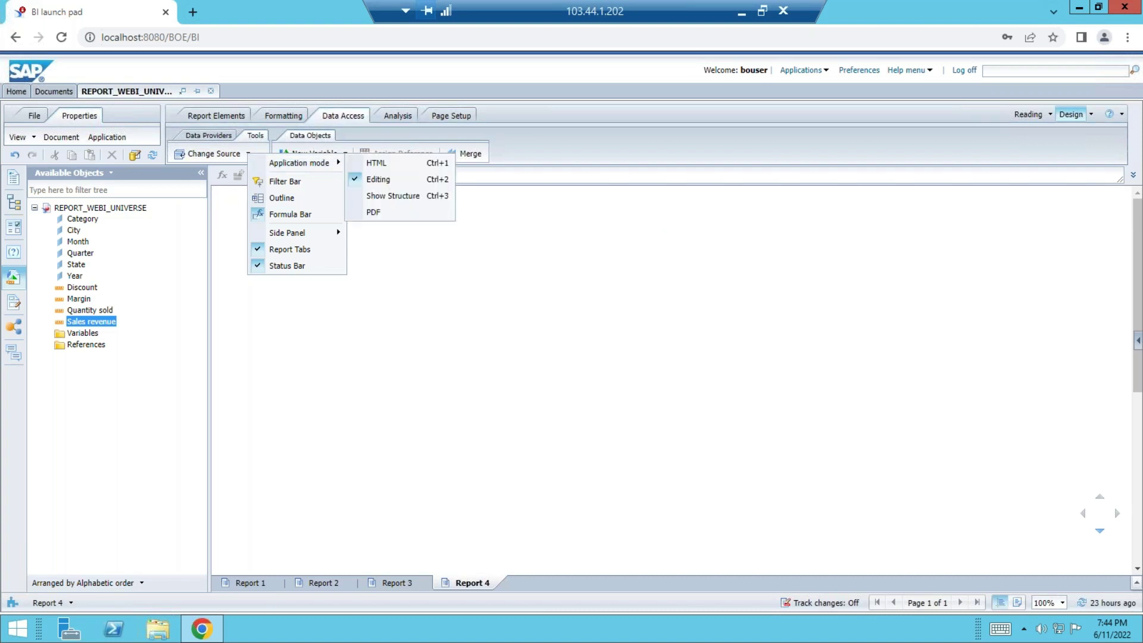
{"action": "left_click", "coordinate": [393, 286]}
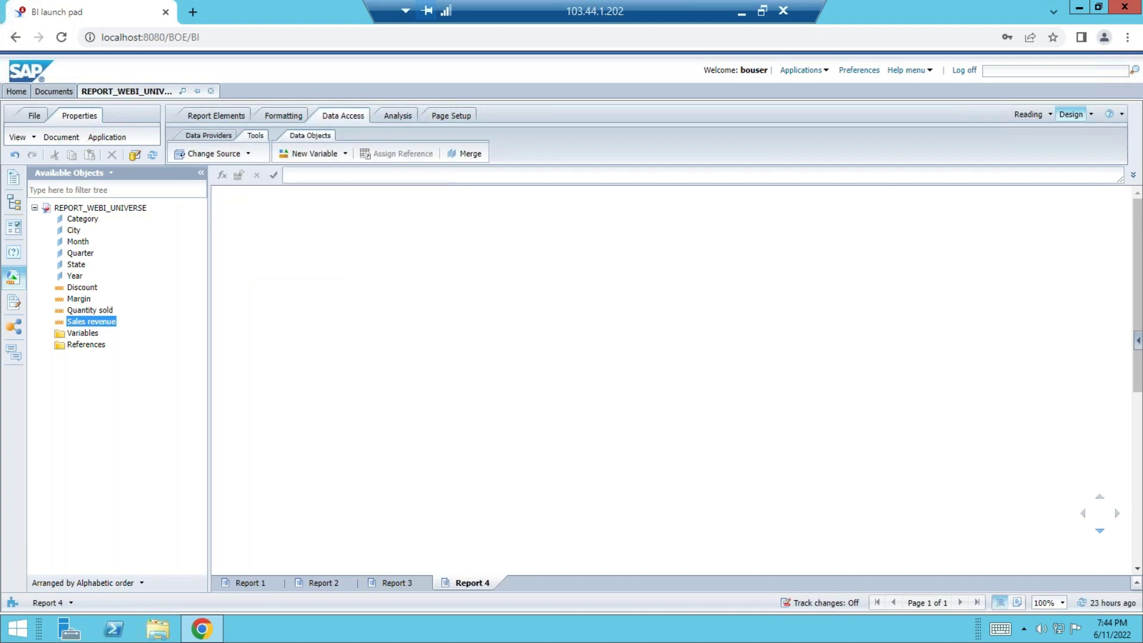
{"action": "left_click", "coordinate": [398, 114]}
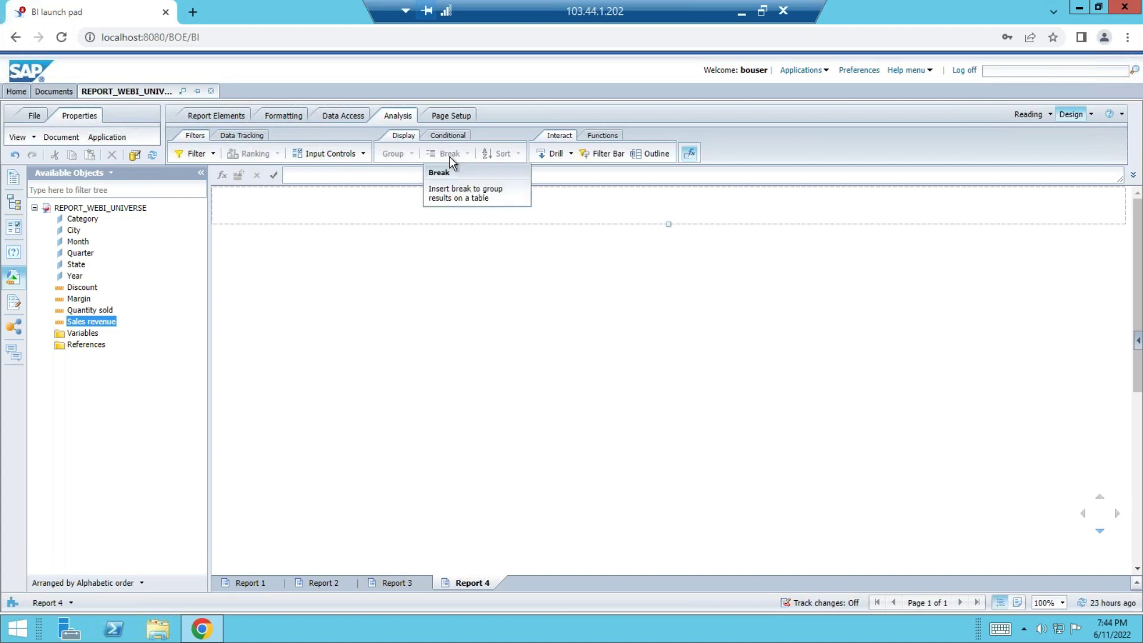
{"action": "left_click", "coordinate": [242, 283]}
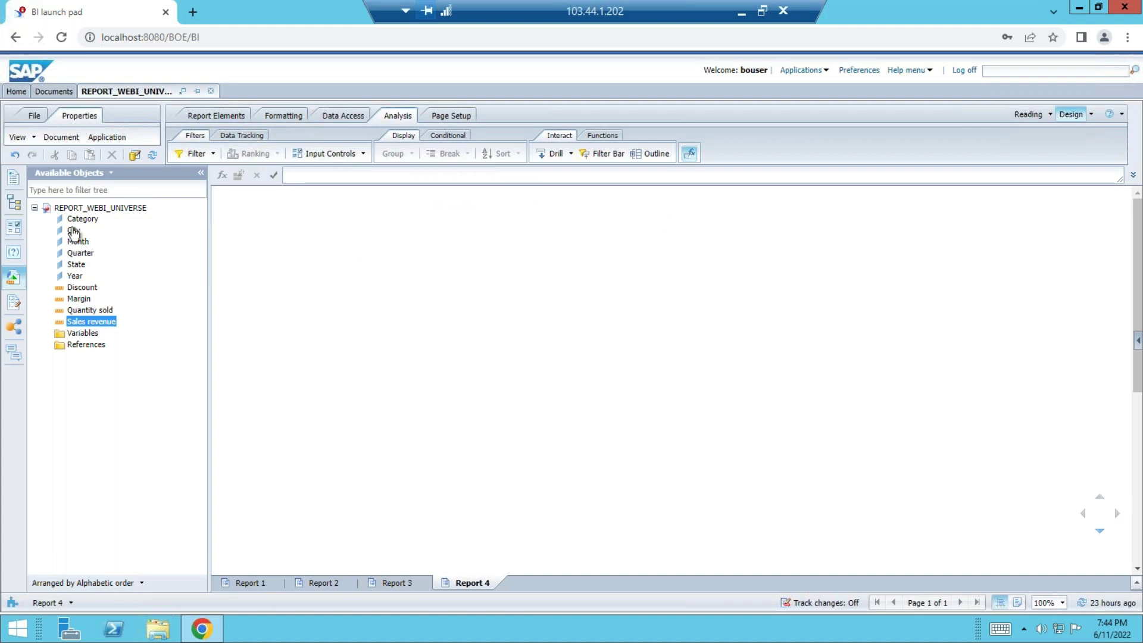
Step: Build a table in Report 4 with Category and Sales revenue, and add Year as its first column
{"action": "left_click", "coordinate": [87, 221]}
{"action": "left_click_drag", "start_coordinate": [87, 223], "coordinate": [299, 244]}
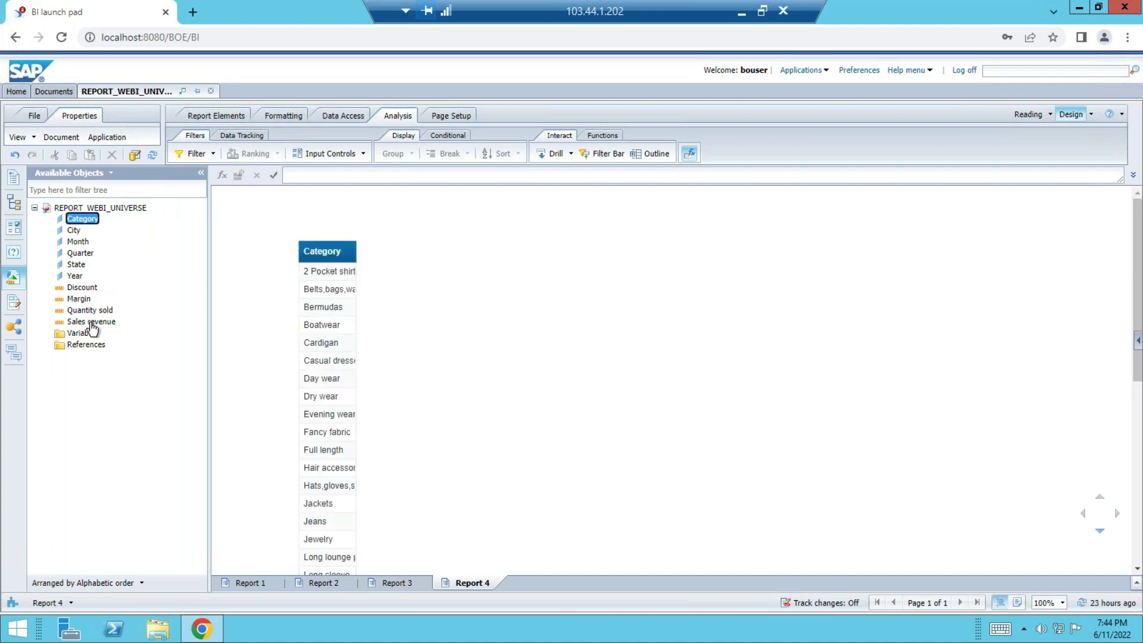
{"action": "left_click_drag", "start_coordinate": [91, 322], "coordinate": [353, 253]}
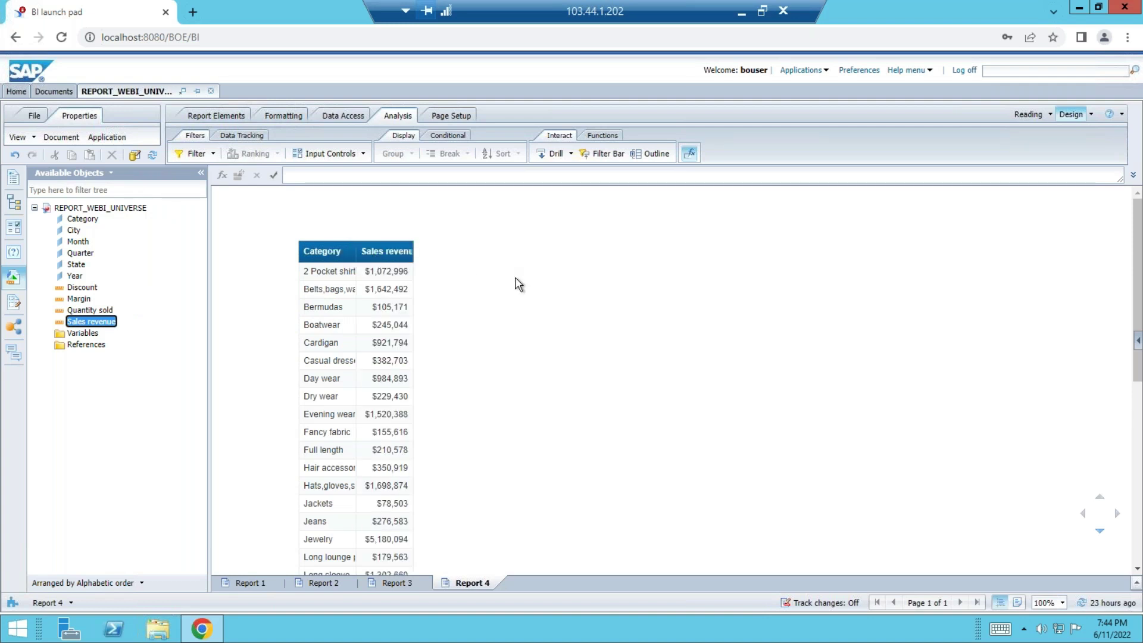
{"action": "left_click", "coordinate": [275, 202]}
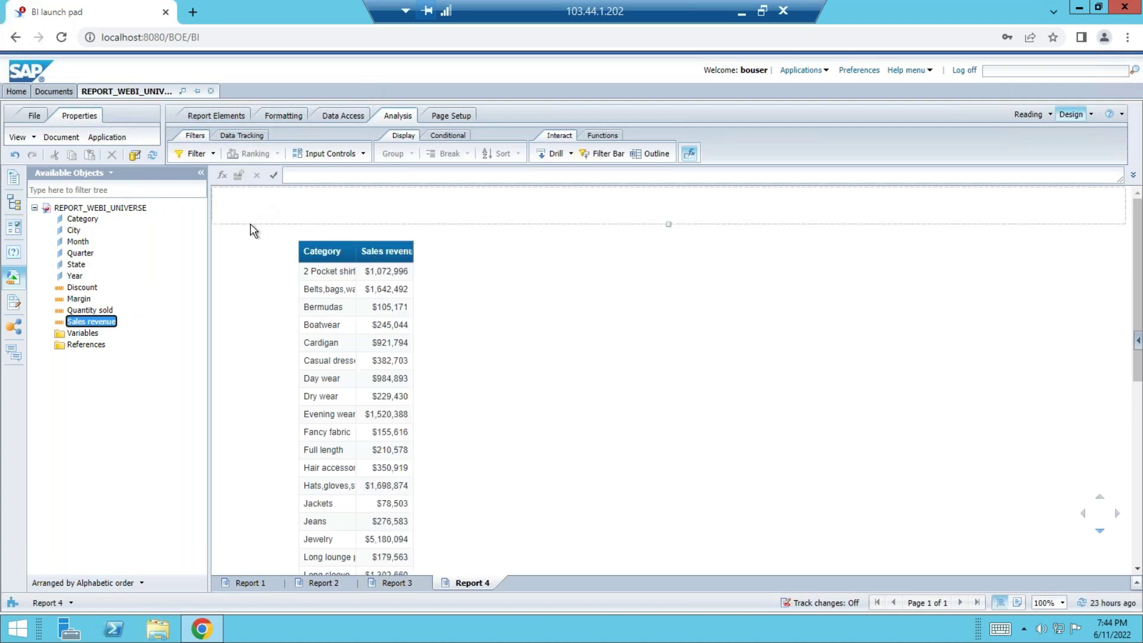
{"action": "left_click", "coordinate": [306, 268]}
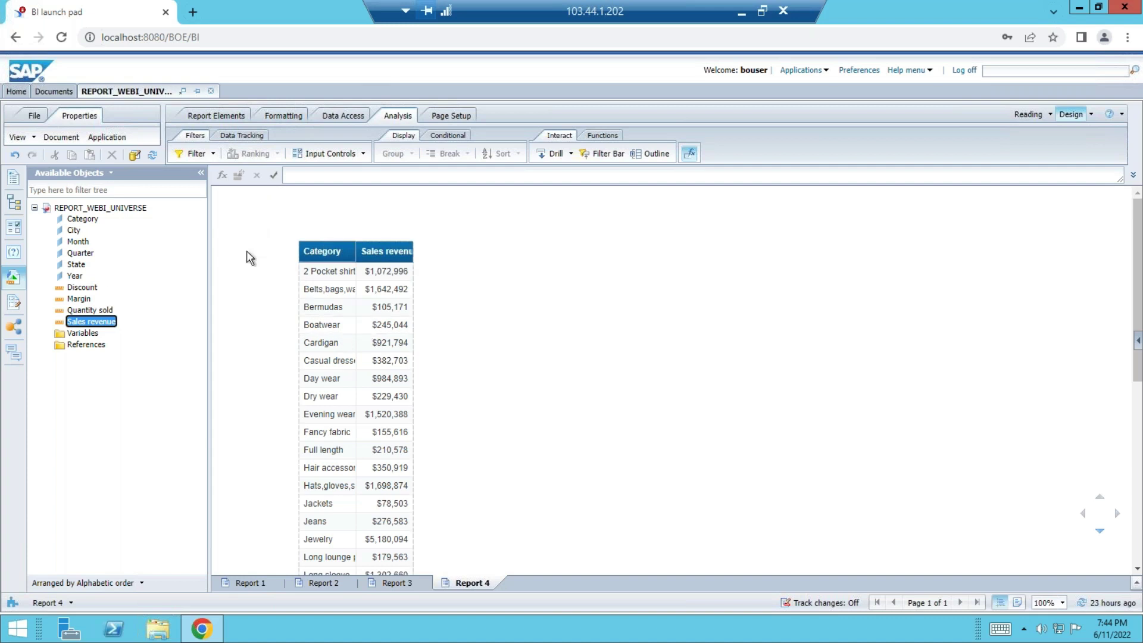
{"action": "left_click", "coordinate": [74, 276]}
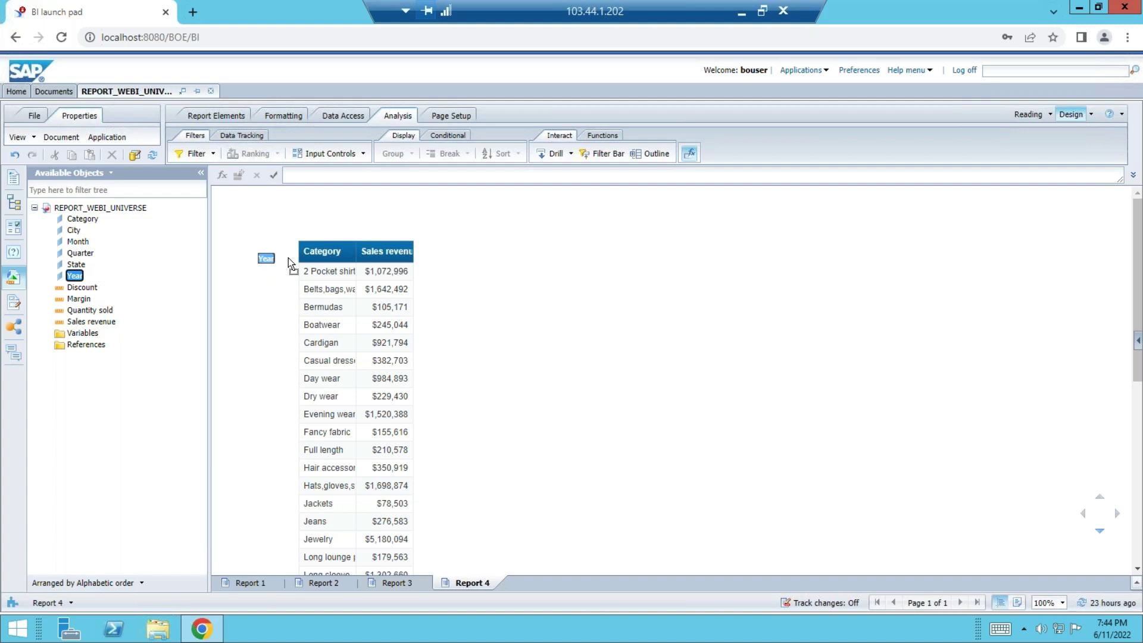
{"action": "left_click_drag", "start_coordinate": [303, 254], "coordinate": [304, 256]}
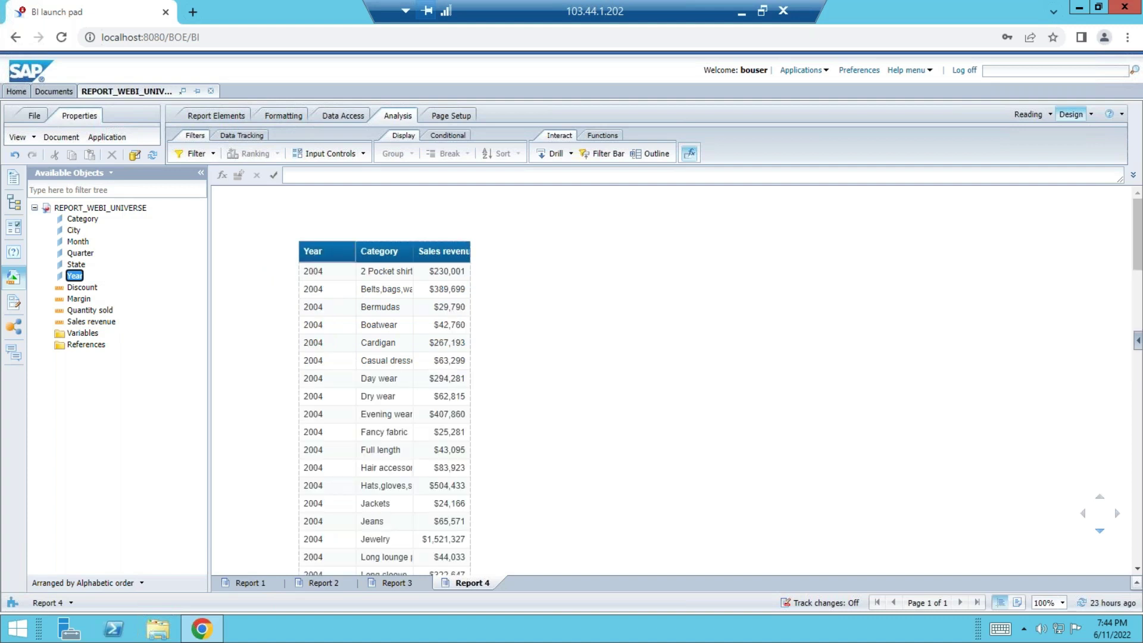
Step: Filter the table on Year with the In List operator and the value 2005
{"action": "left_click", "coordinate": [322, 273]}
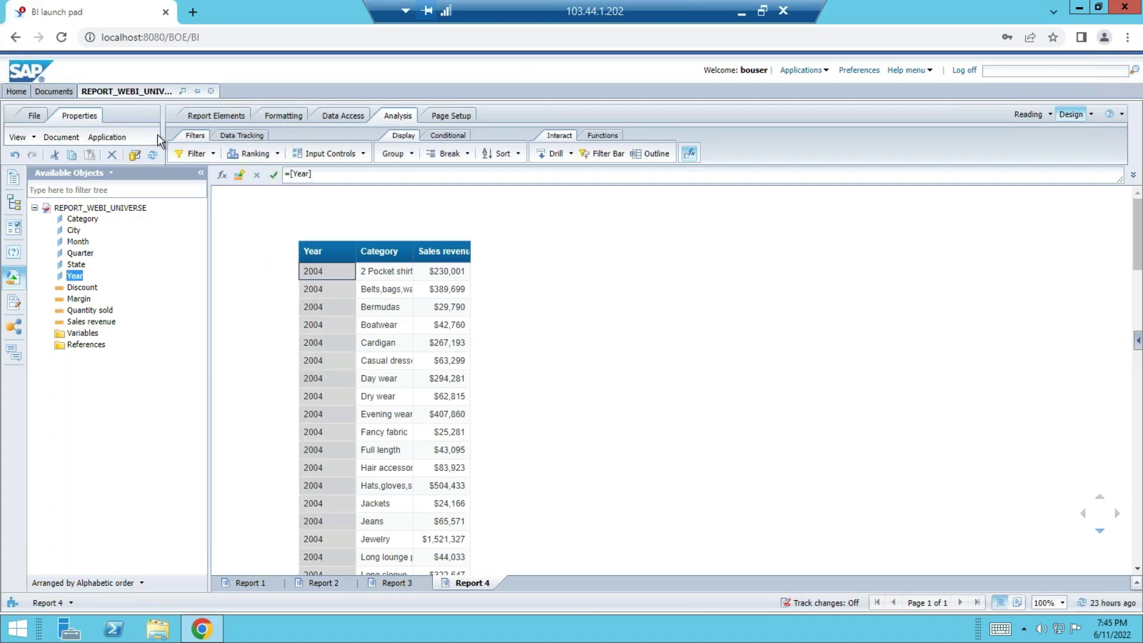
{"action": "left_click", "coordinate": [196, 154]}
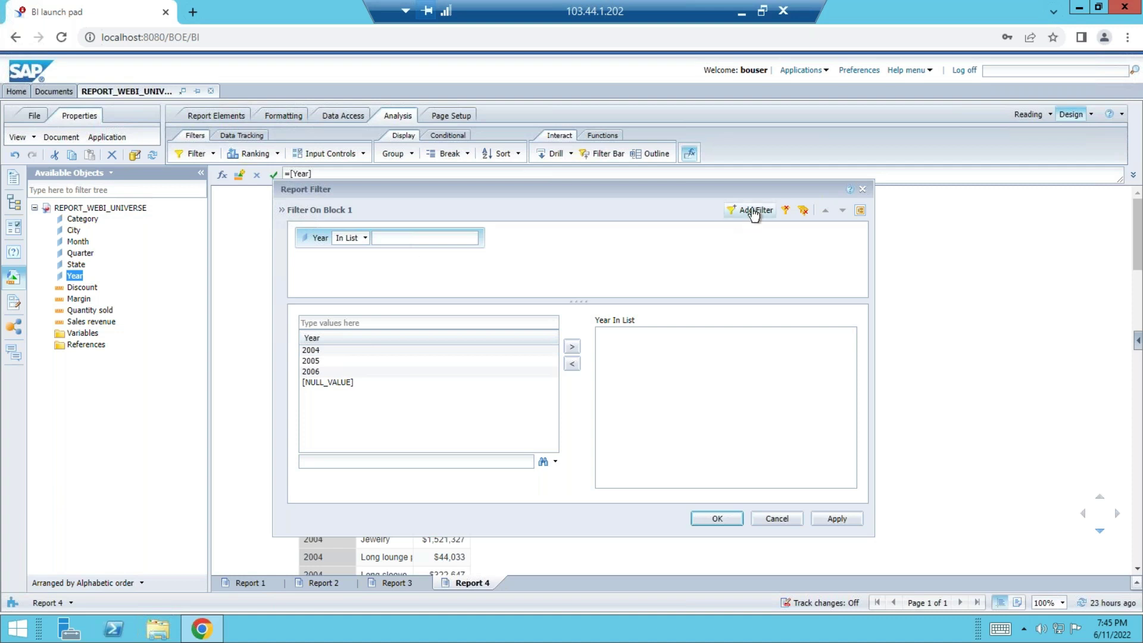
{"action": "double_click", "coordinate": [315, 360]}
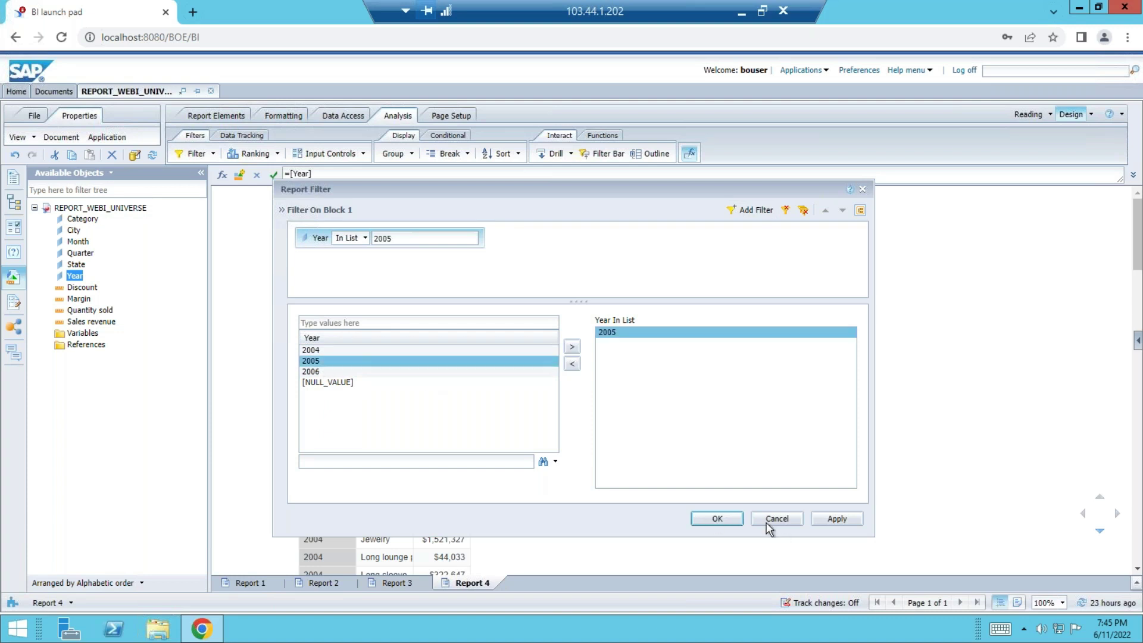
{"action": "left_click", "coordinate": [717, 520]}
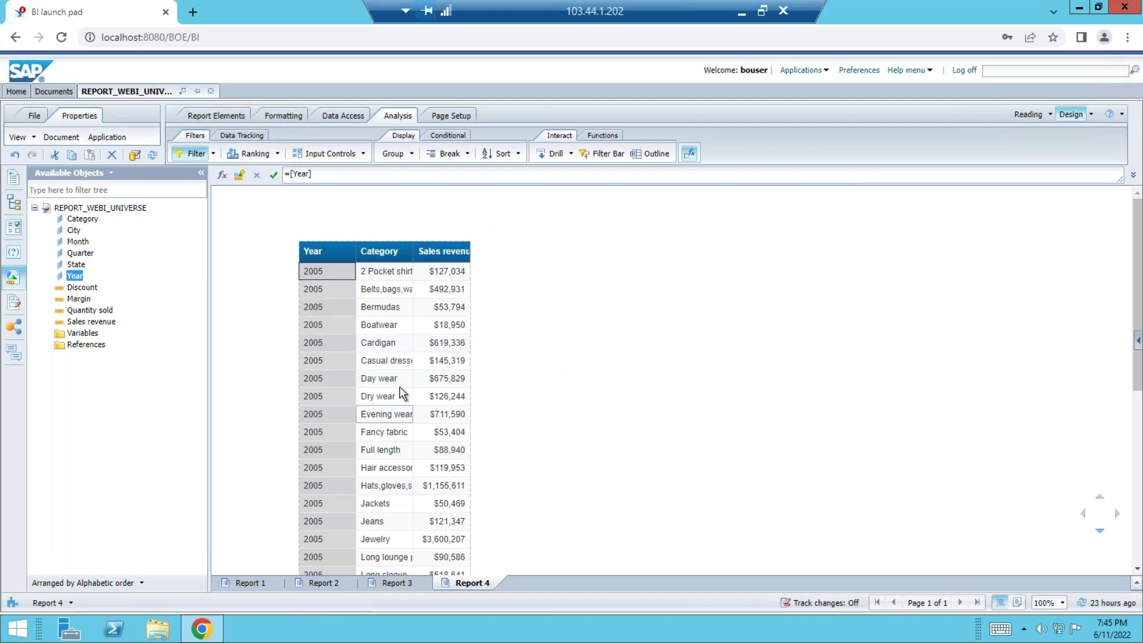
Step: Examine the document's input controls, structure and filters, navigation map, user prompts, available objects, shared elements, comments and file options
{"action": "left_click", "coordinate": [14, 231]}
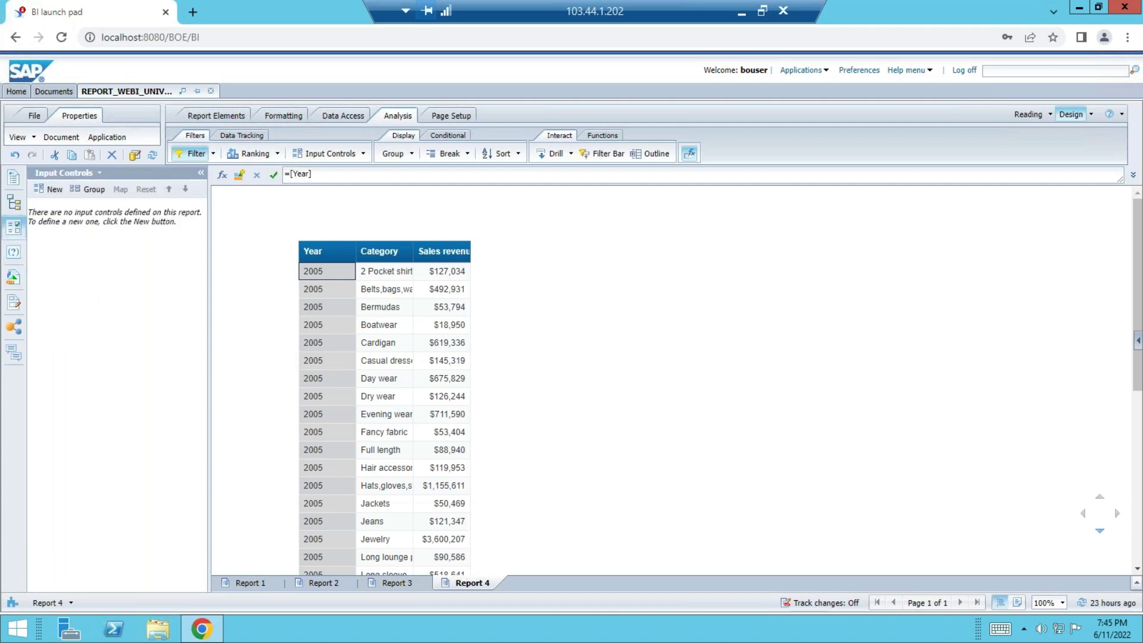
{"action": "left_click", "coordinate": [15, 302]}
{"action": "left_click", "coordinate": [13, 178]}
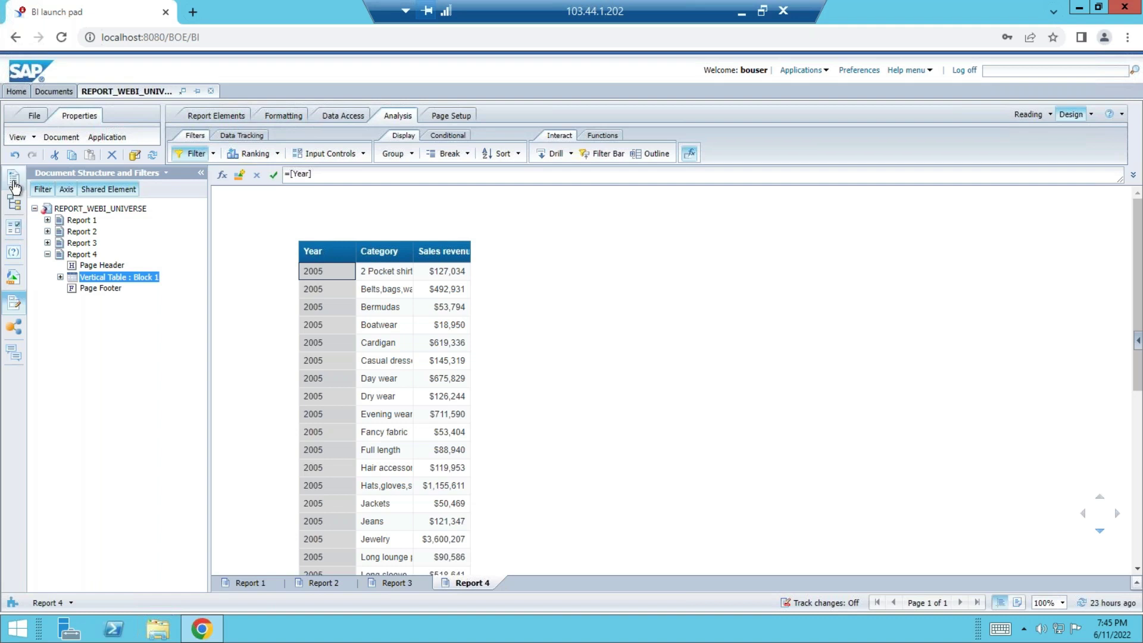
{"action": "left_click", "coordinate": [14, 208]}
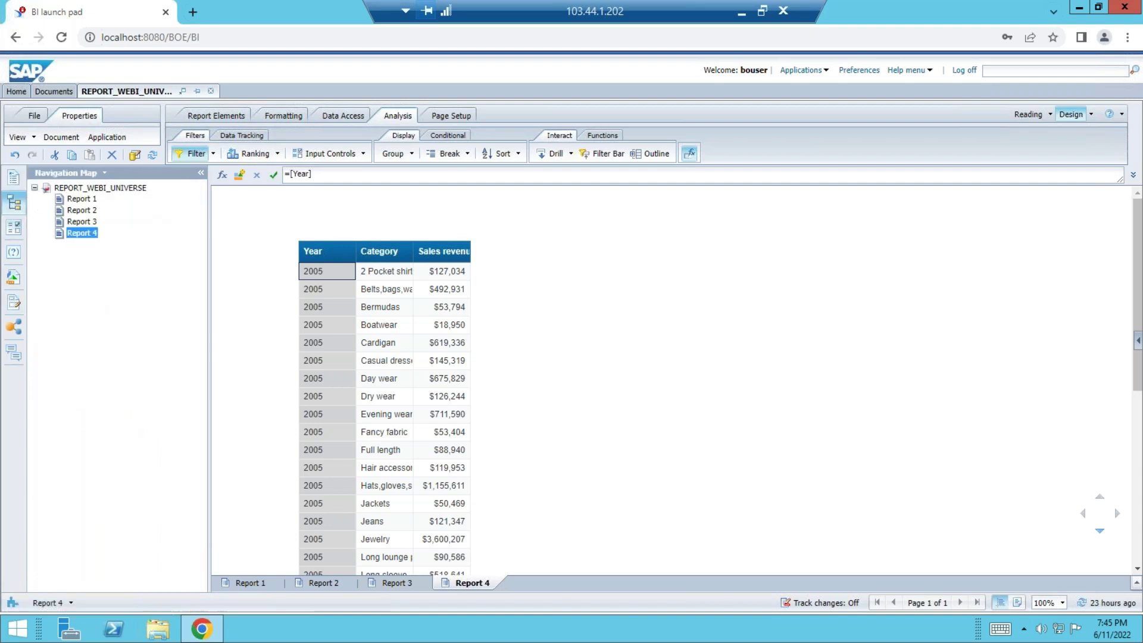
{"action": "left_click", "coordinate": [15, 227]}
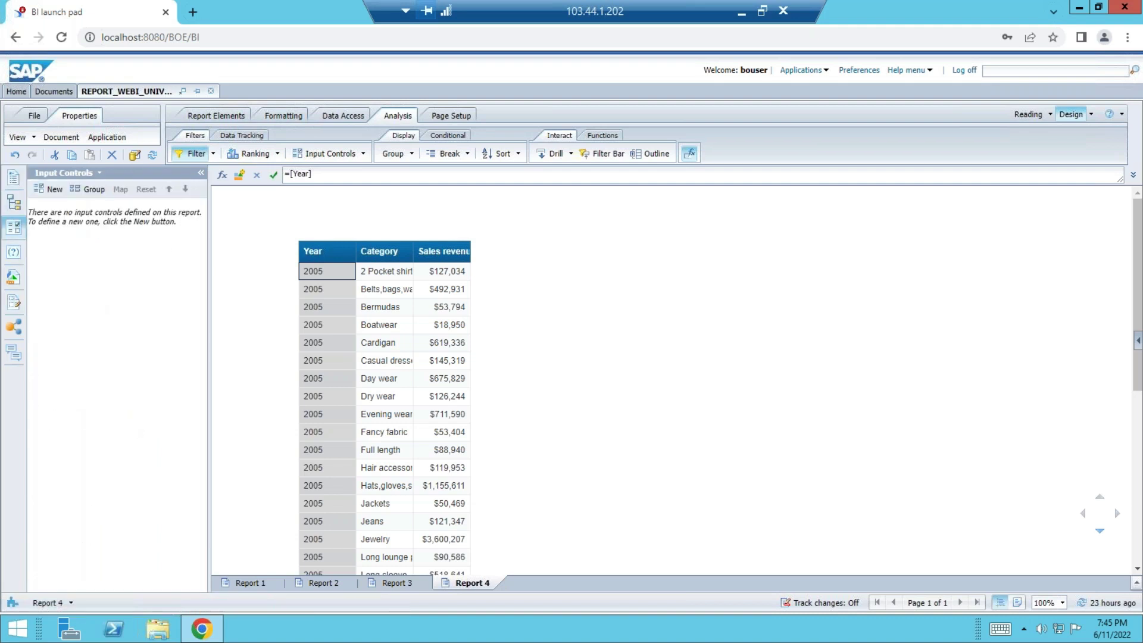
{"action": "left_click", "coordinate": [13, 251]}
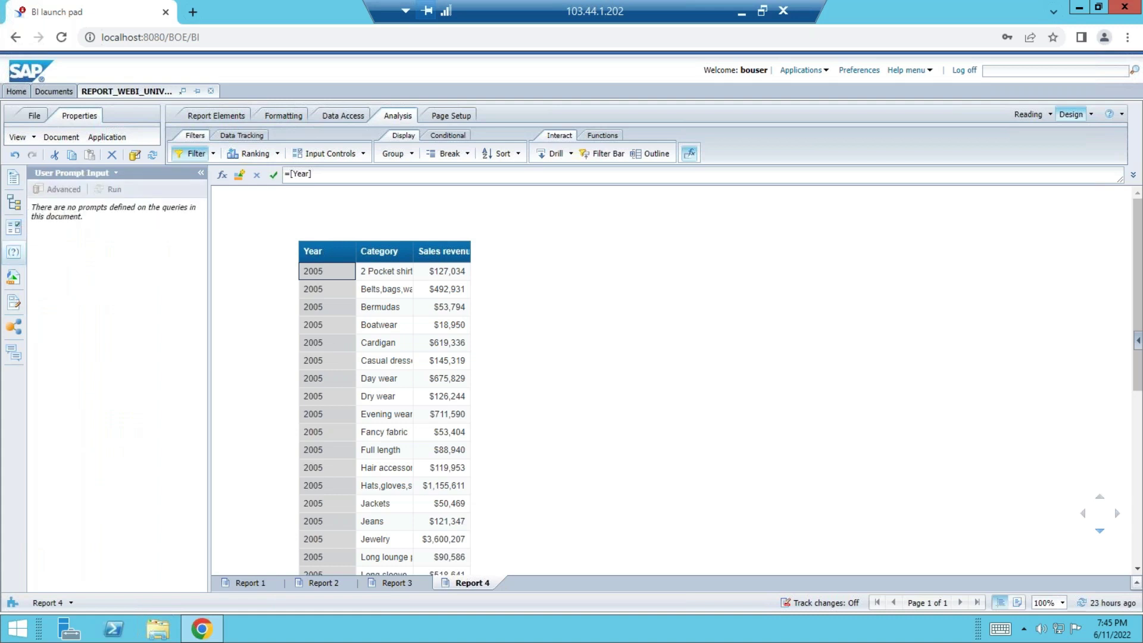
{"action": "left_click", "coordinate": [11, 282]}
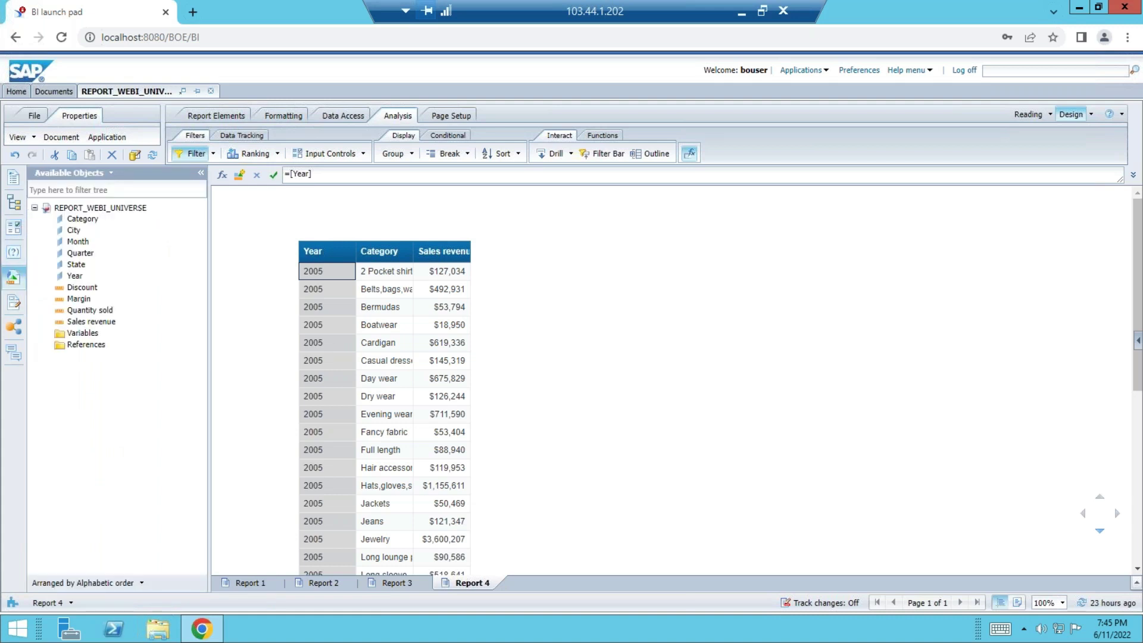
{"action": "left_click", "coordinate": [13, 303]}
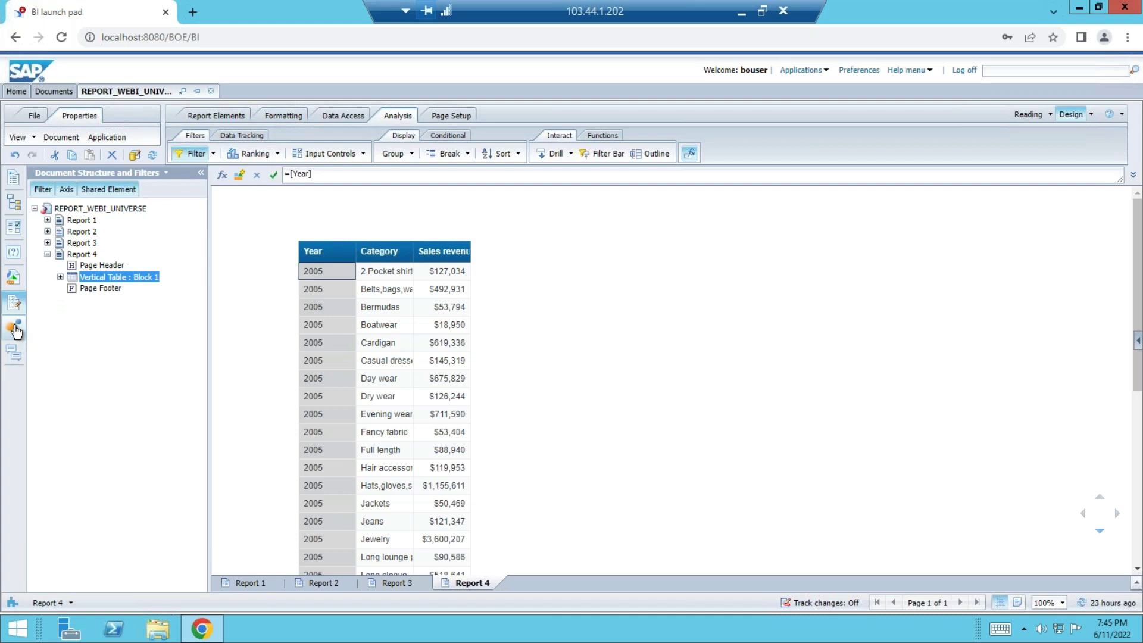
{"action": "left_click", "coordinate": [16, 329]}
{"action": "left_click", "coordinate": [15, 353]}
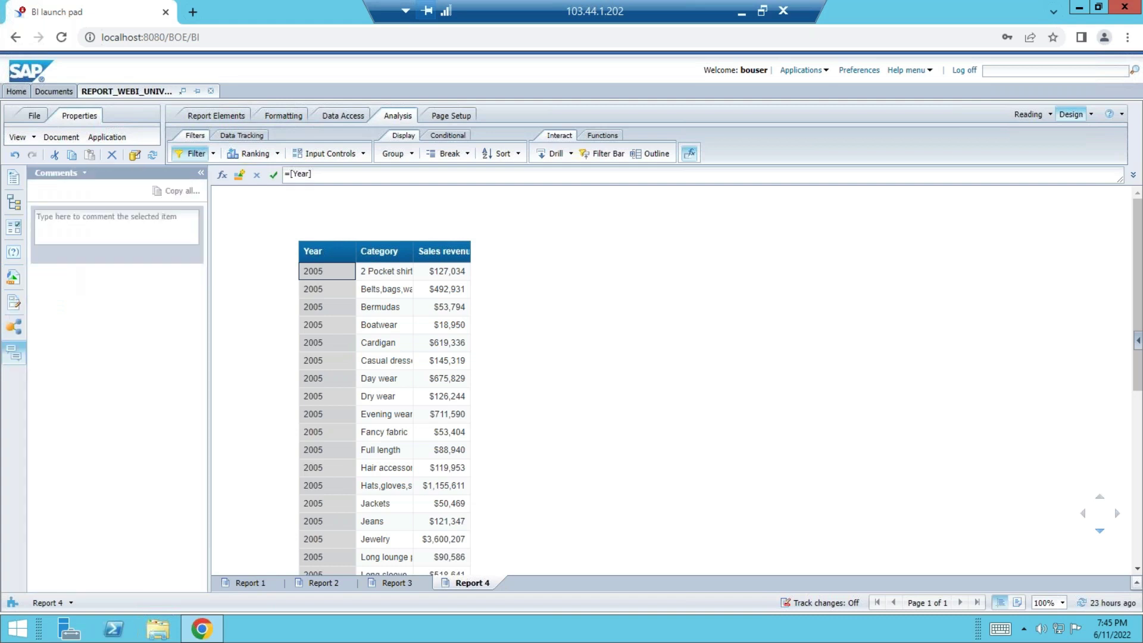
{"action": "left_click", "coordinate": [34, 115]}
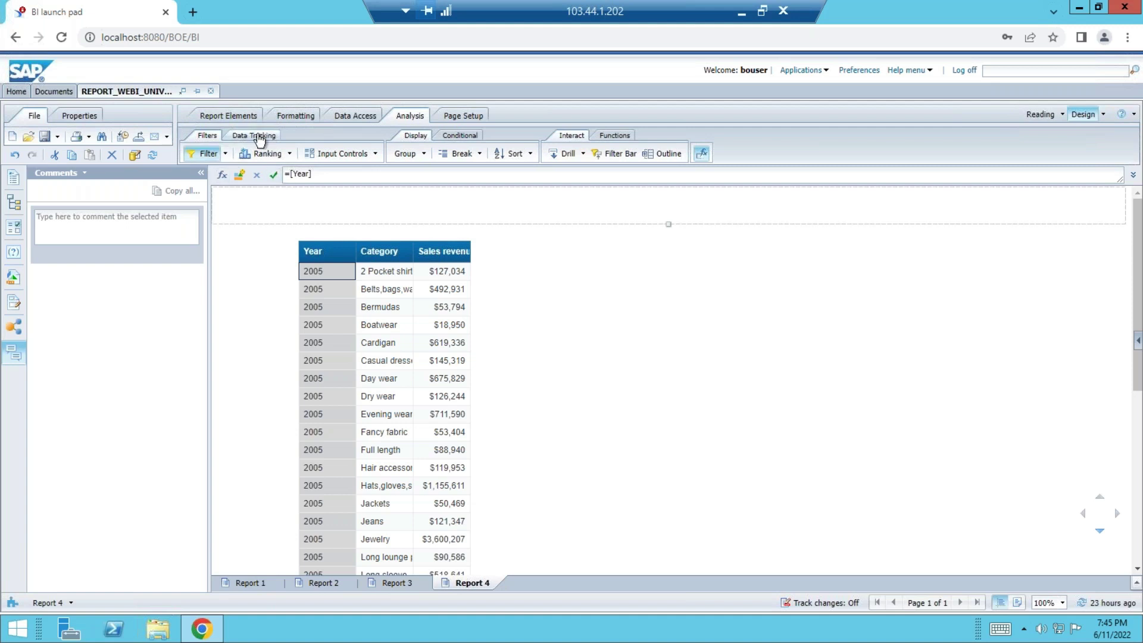
{"action": "left_click", "coordinate": [591, 379]}
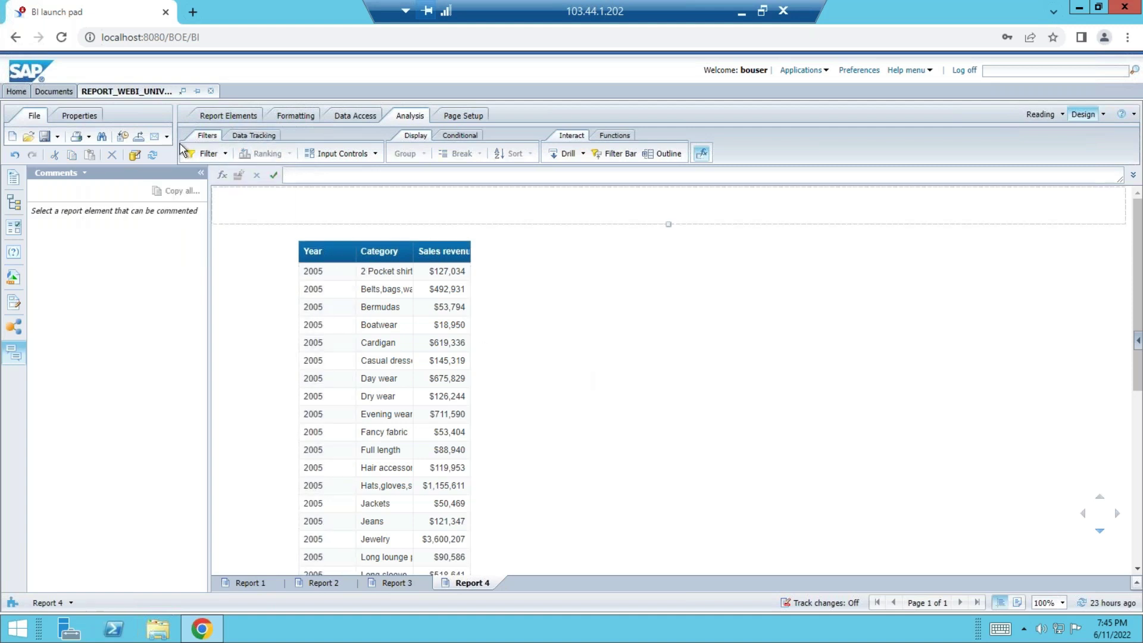
Step: Remove the Year filter from the Report 4 table and apply the change
{"action": "left_click", "coordinate": [330, 290]}
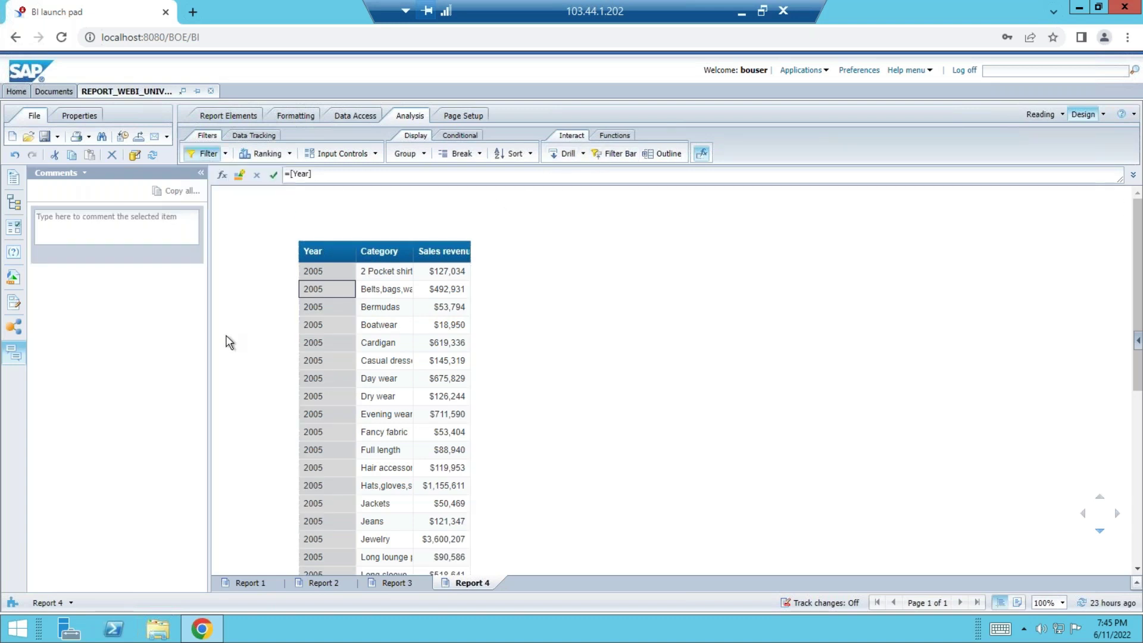
{"action": "left_click", "coordinate": [208, 156]}
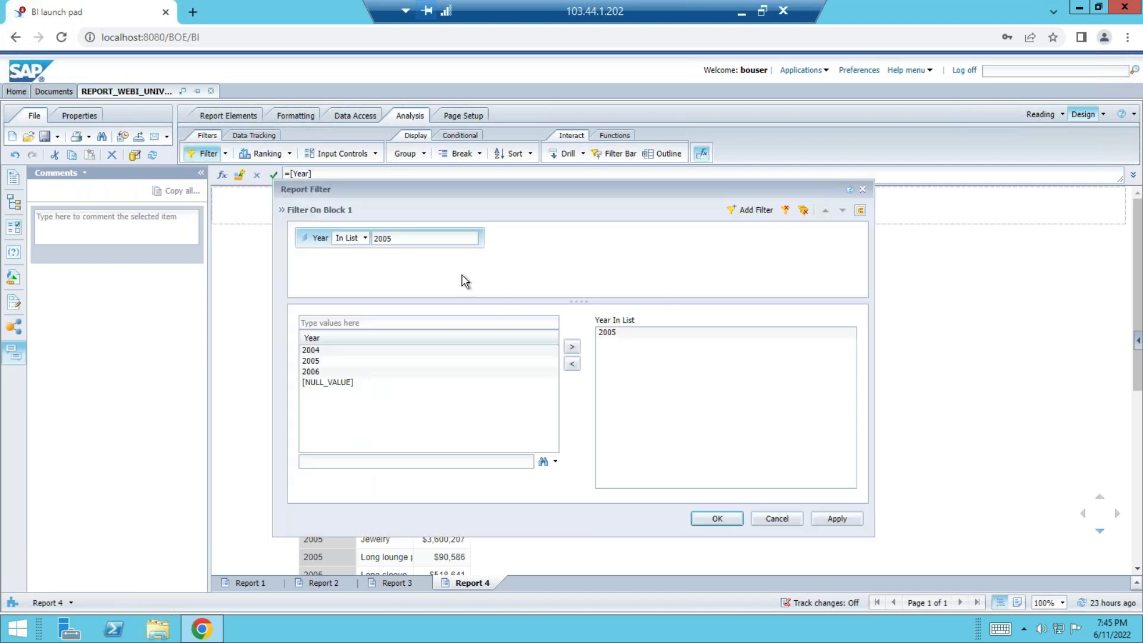
{"action": "left_click", "coordinate": [785, 210]}
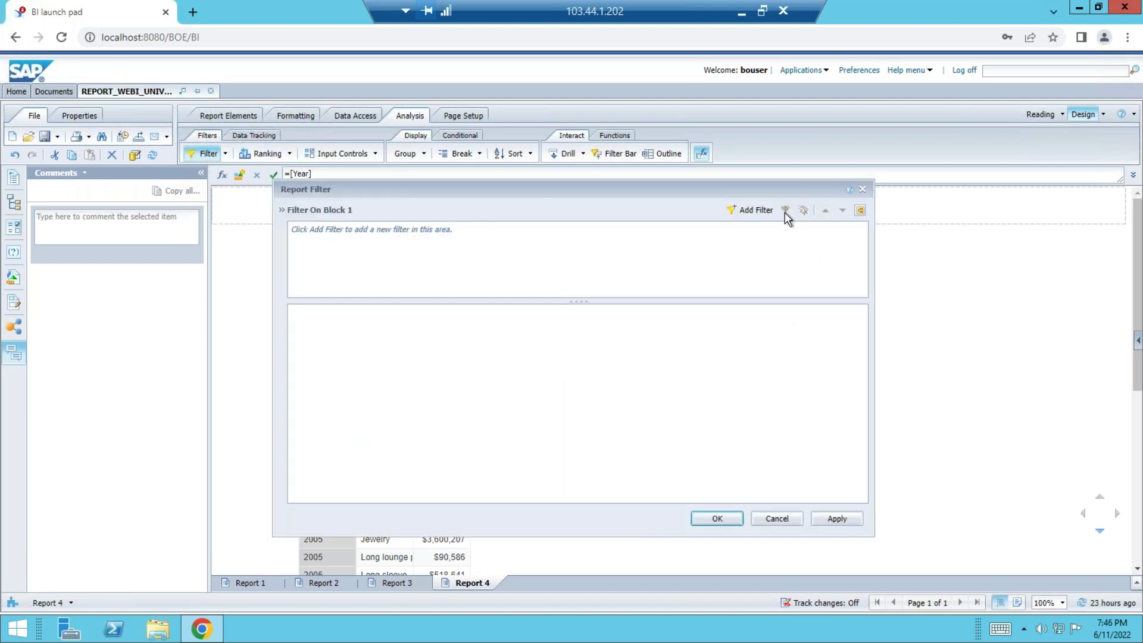
{"action": "left_click", "coordinate": [836, 519]}
{"action": "left_click", "coordinate": [711, 519]}
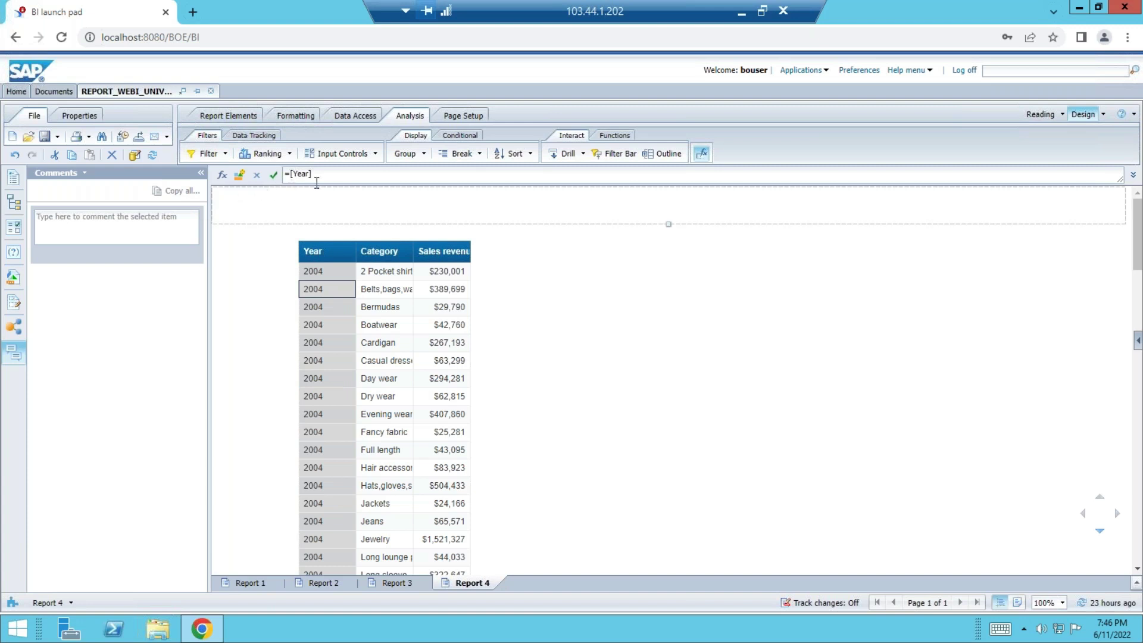
Step: Show the filter bar and add a simple report filter on Year set to 2005
{"action": "left_click", "coordinate": [622, 158]}
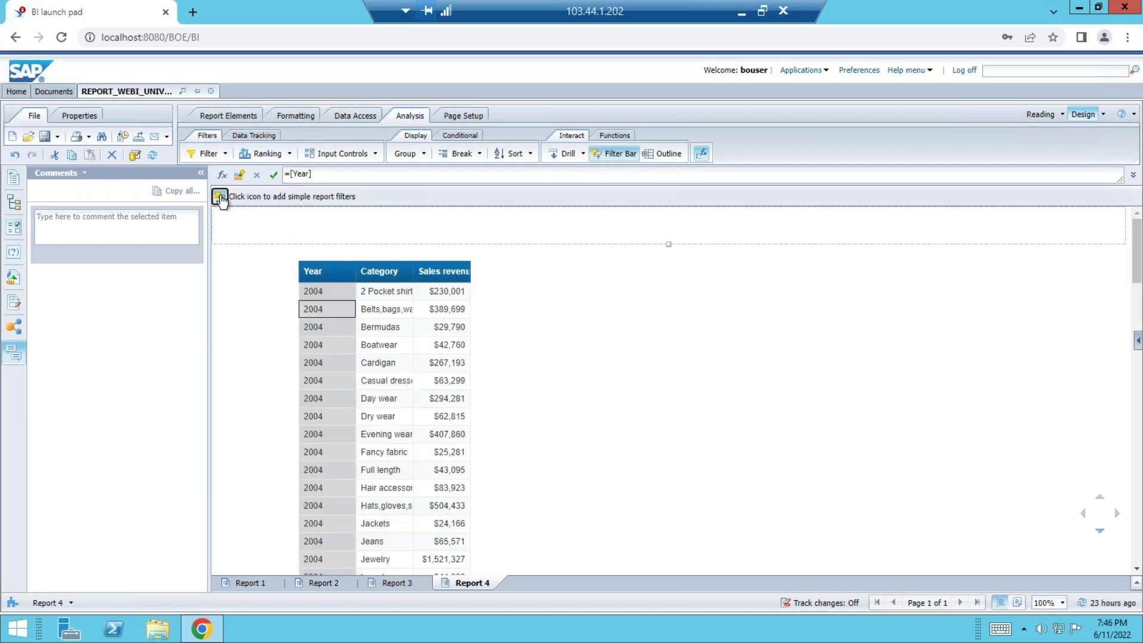
{"action": "left_click", "coordinate": [220, 197]}
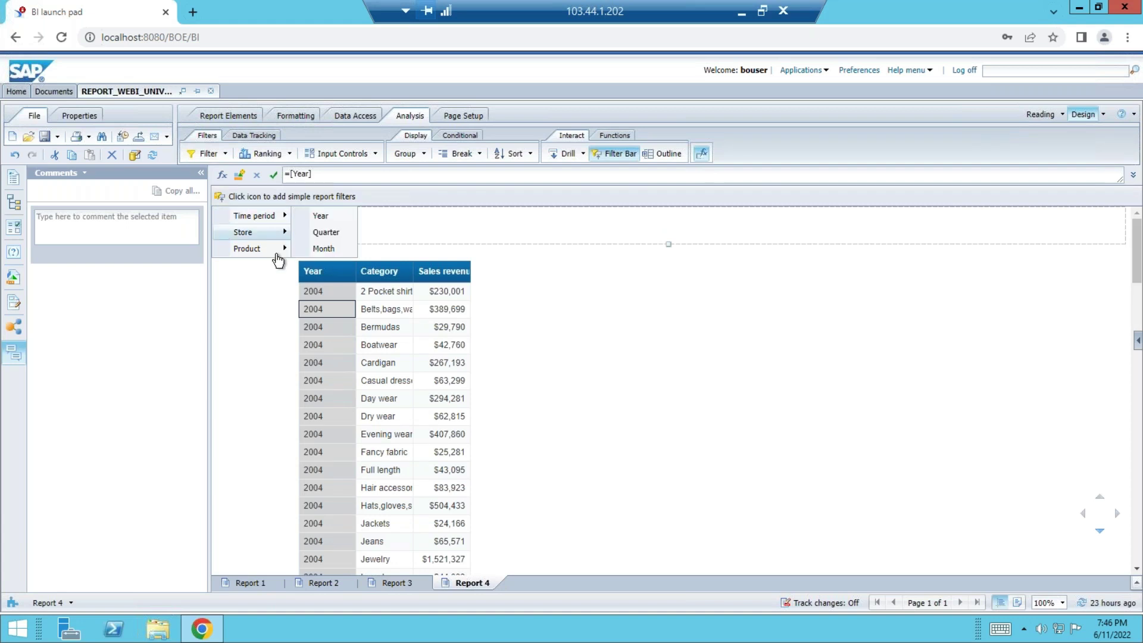
{"action": "mouse_move", "coordinate": [281, 217]}
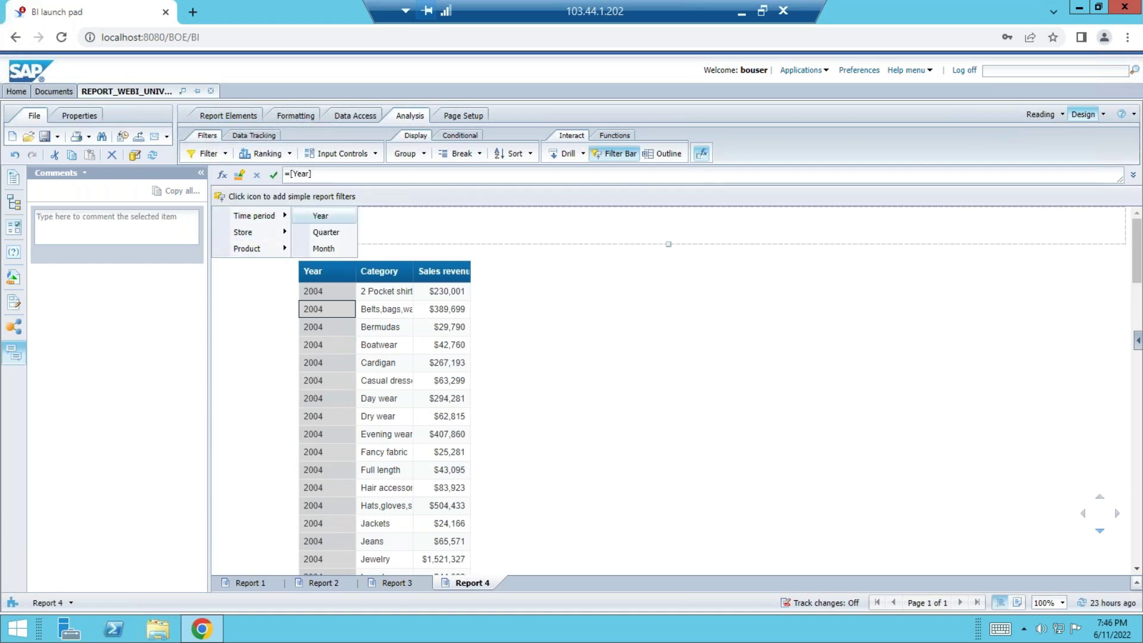
{"action": "left_click", "coordinate": [322, 218]}
{"action": "left_click", "coordinate": [298, 199]}
{"action": "left_click", "coordinate": [245, 225]}
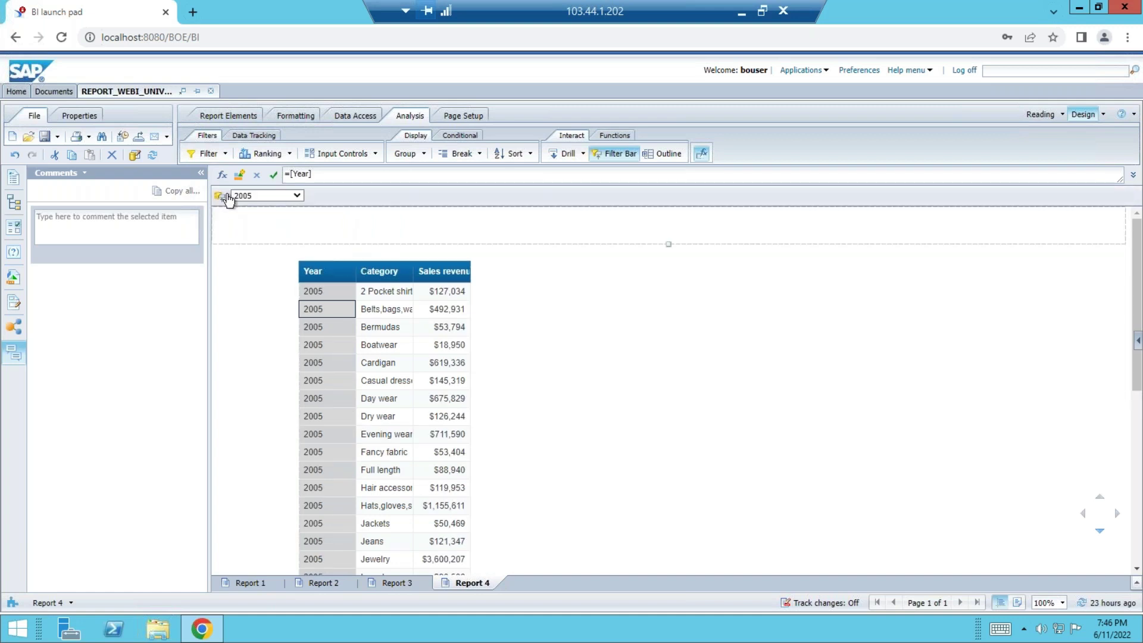
Step: Add a simple report filter on Category and set it to 2 Pocket shirts
{"action": "left_click", "coordinate": [220, 197]}
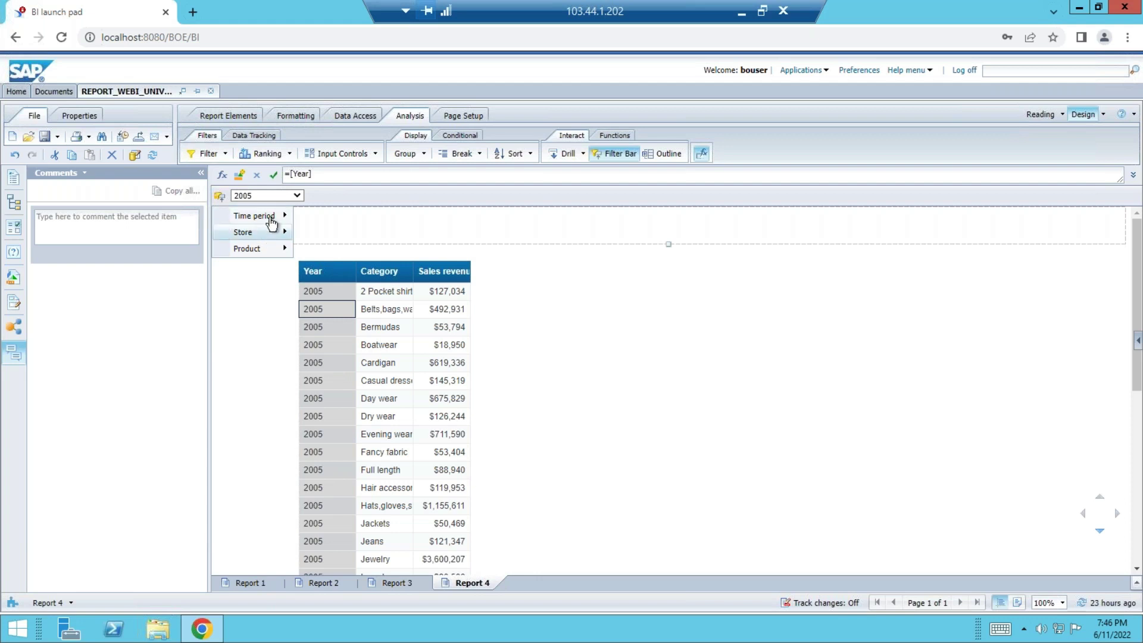
{"action": "mouse_move", "coordinate": [264, 252]}
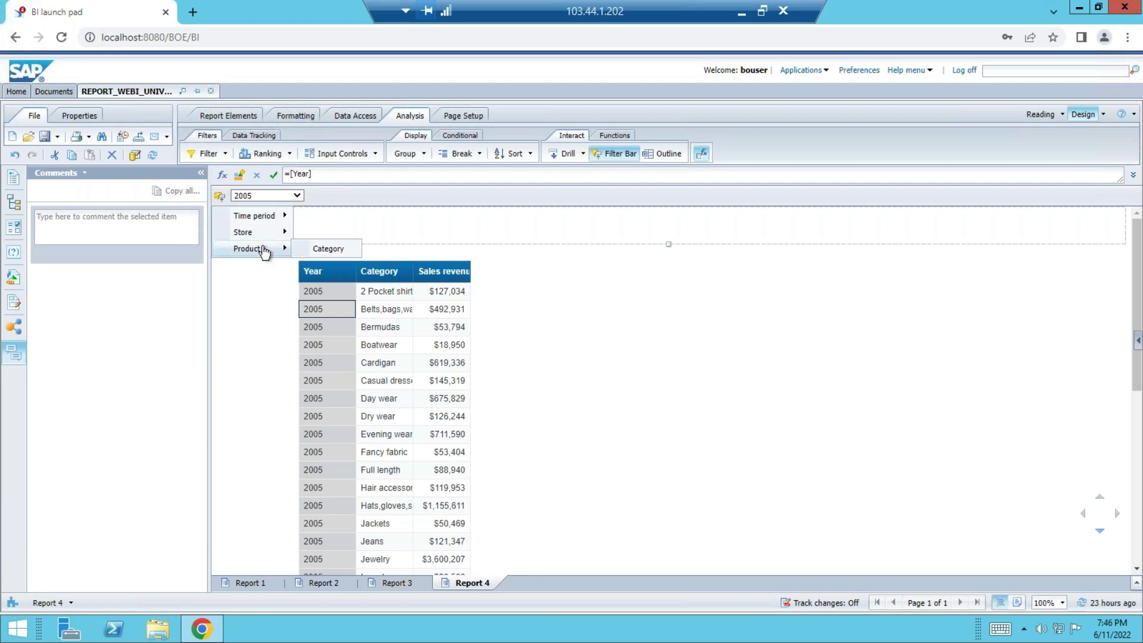
{"action": "left_click", "coordinate": [326, 248]}
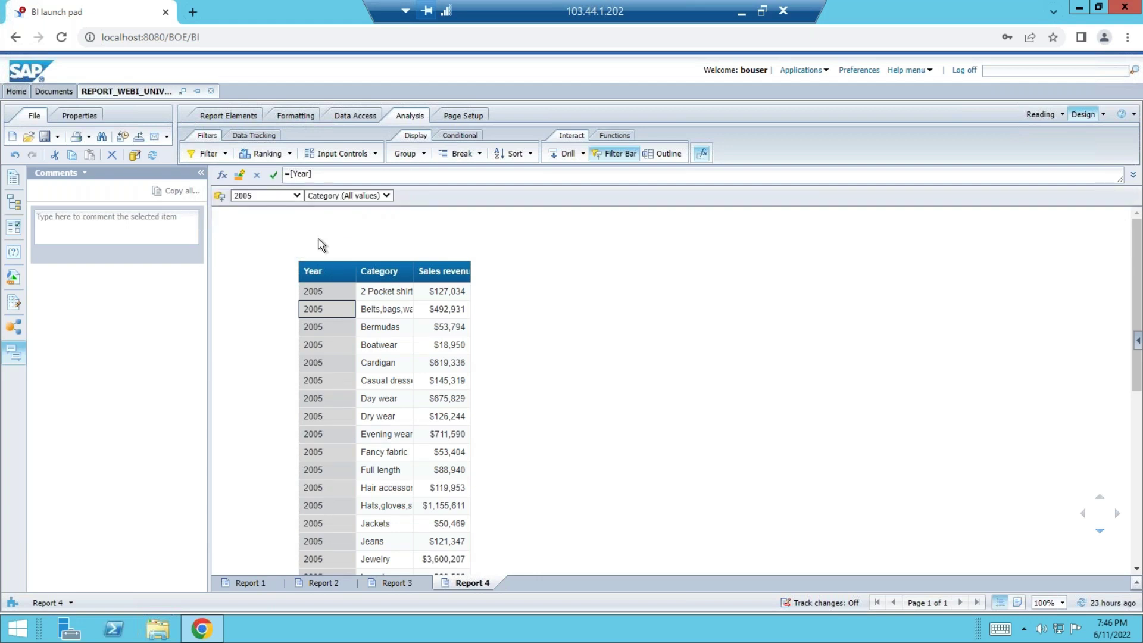
{"action": "left_click", "coordinate": [386, 196]}
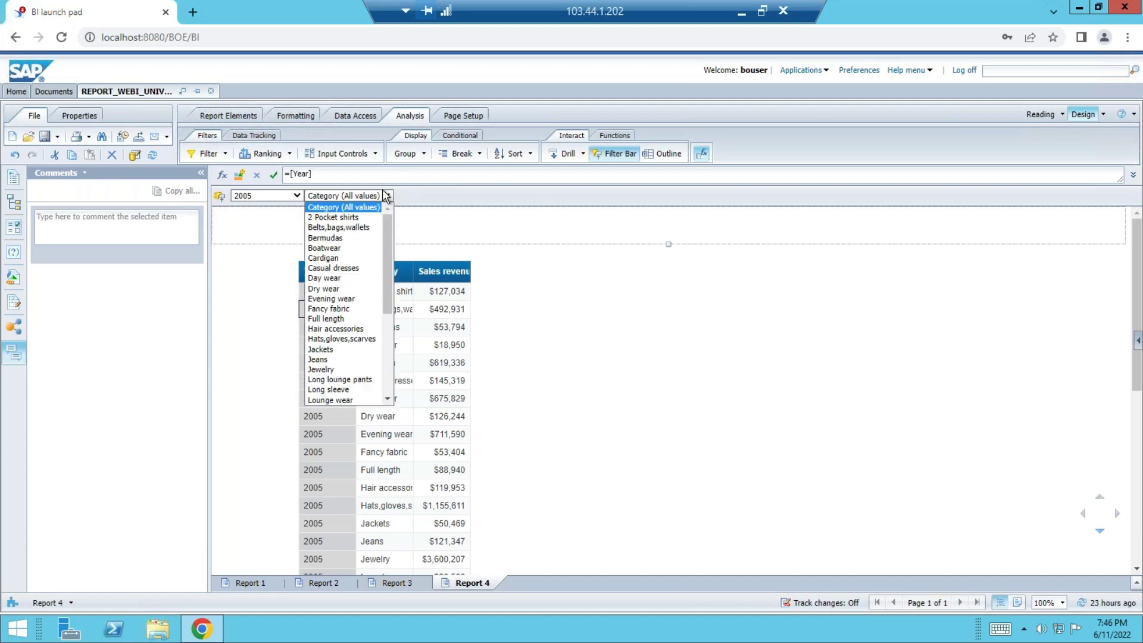
{"action": "left_click", "coordinate": [347, 220]}
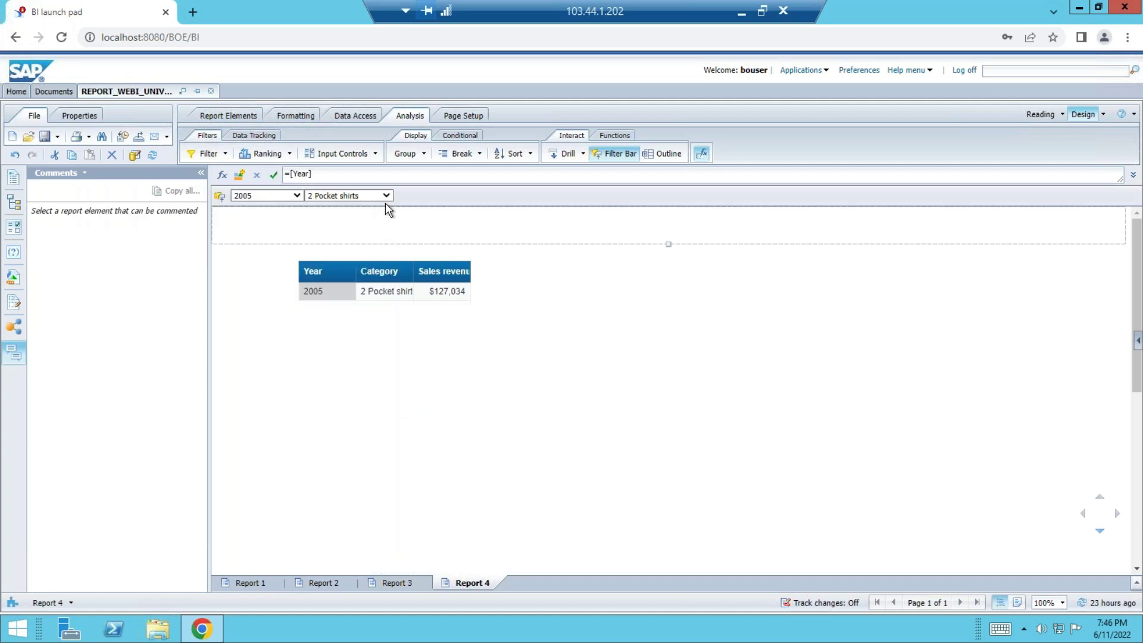
Step: Switch the Category filter to Belts,bags,wallets and again to Bermudas, and set the Year filter to all values
{"action": "left_click", "coordinate": [388, 197]}
{"action": "left_click", "coordinate": [337, 230]}
{"action": "left_click", "coordinate": [386, 197]}
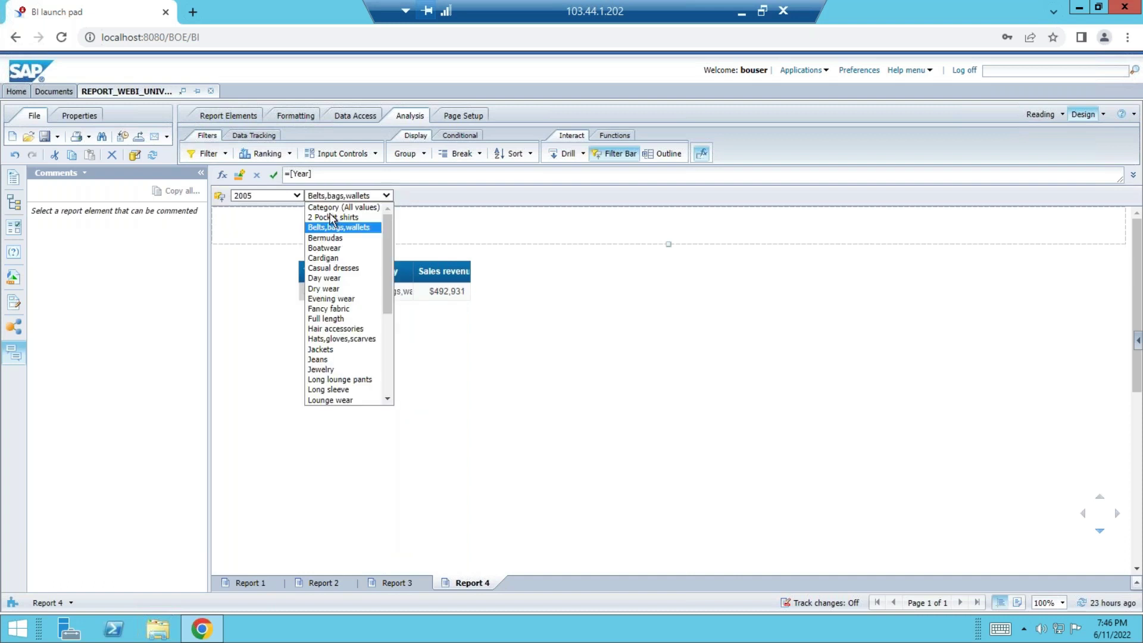
{"action": "left_click", "coordinate": [335, 239]}
{"action": "left_click", "coordinate": [297, 196]}
{"action": "left_click", "coordinate": [257, 206]}
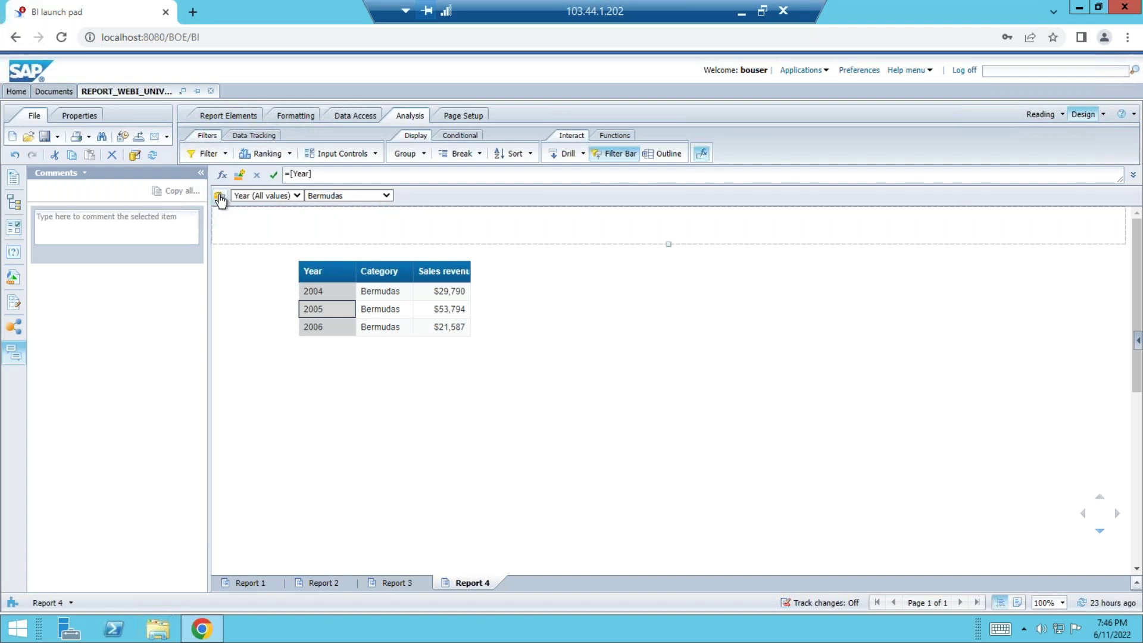
Step: Hide and reshow the filter bar, and review the available objects, document structure and filters, input controls, user prompts and navigation map
{"action": "left_click", "coordinate": [619, 156]}
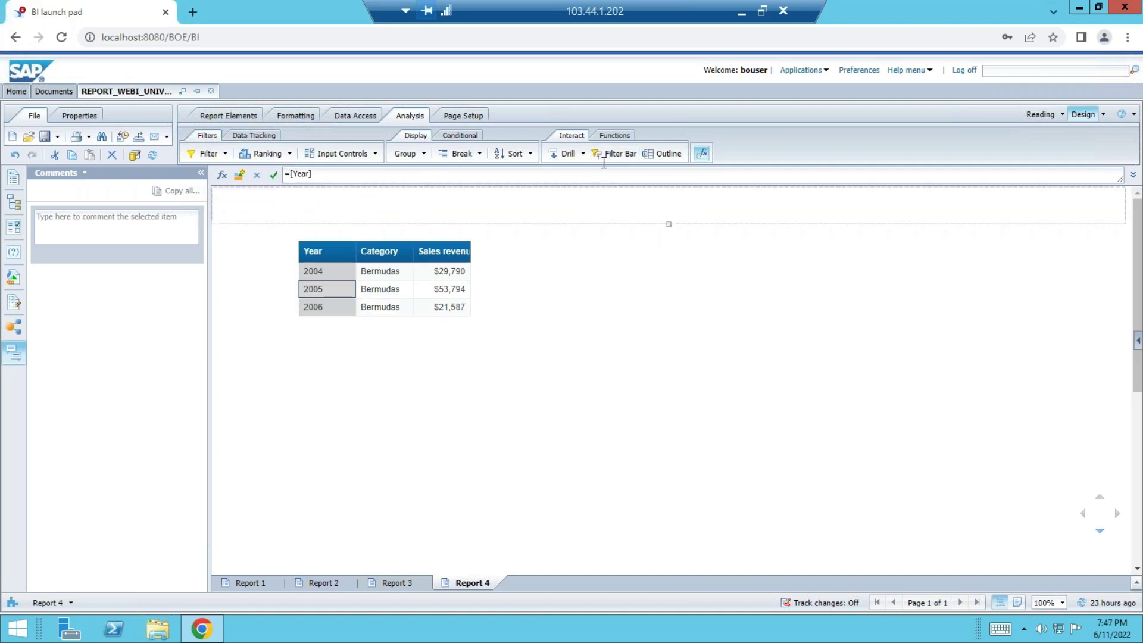
{"action": "left_click", "coordinate": [618, 155]}
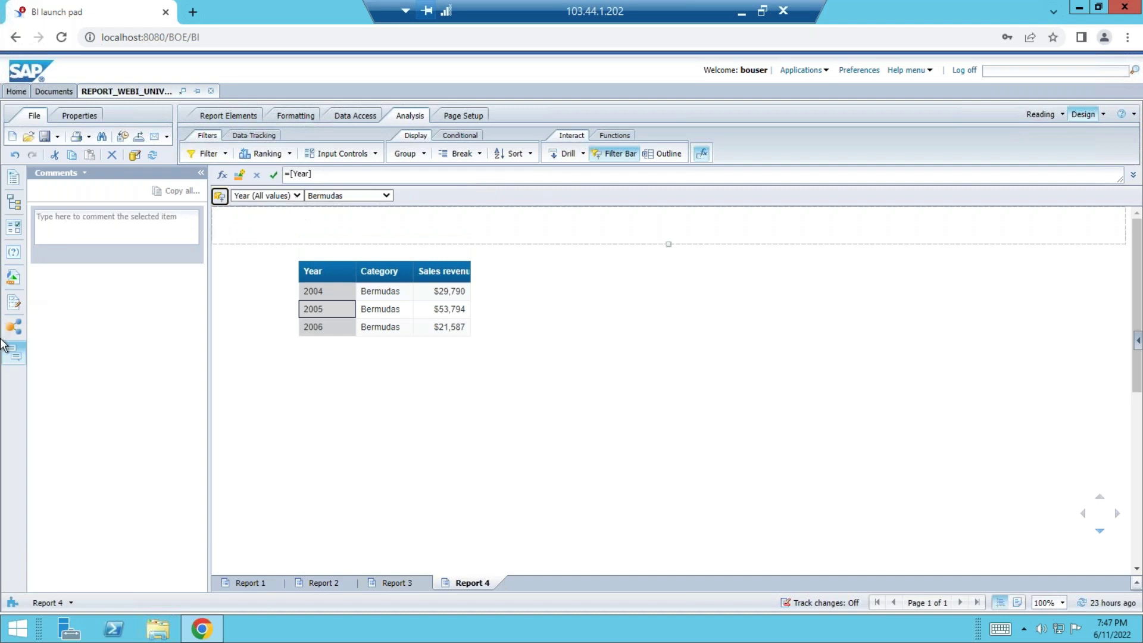
{"action": "left_click", "coordinate": [13, 277]}
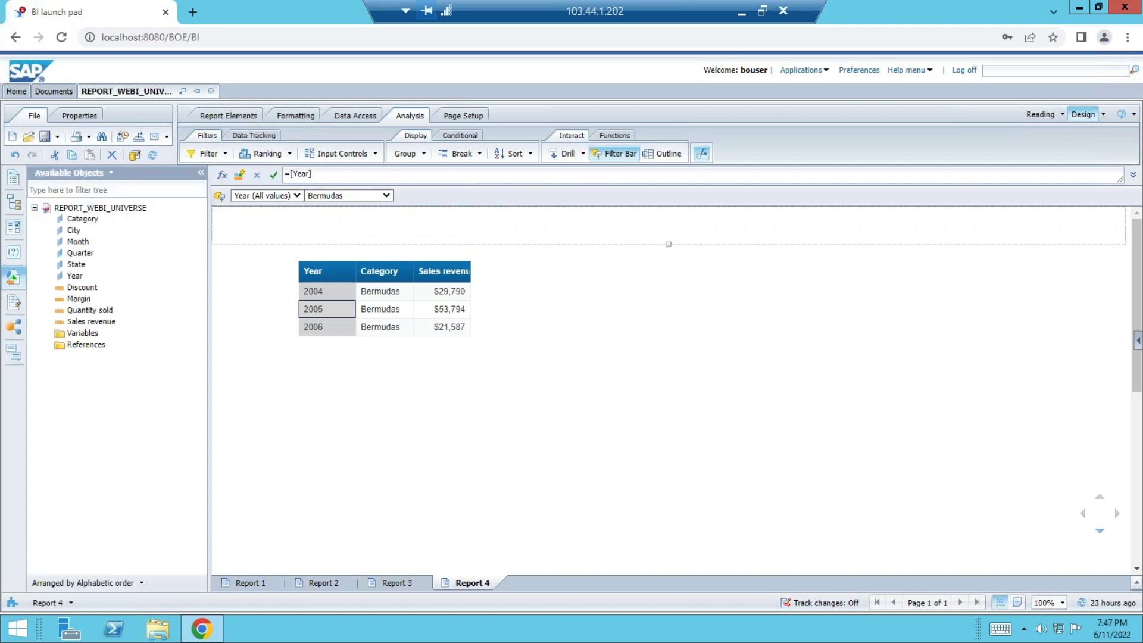
{"action": "left_click", "coordinate": [13, 302]}
{"action": "left_click", "coordinate": [18, 233]}
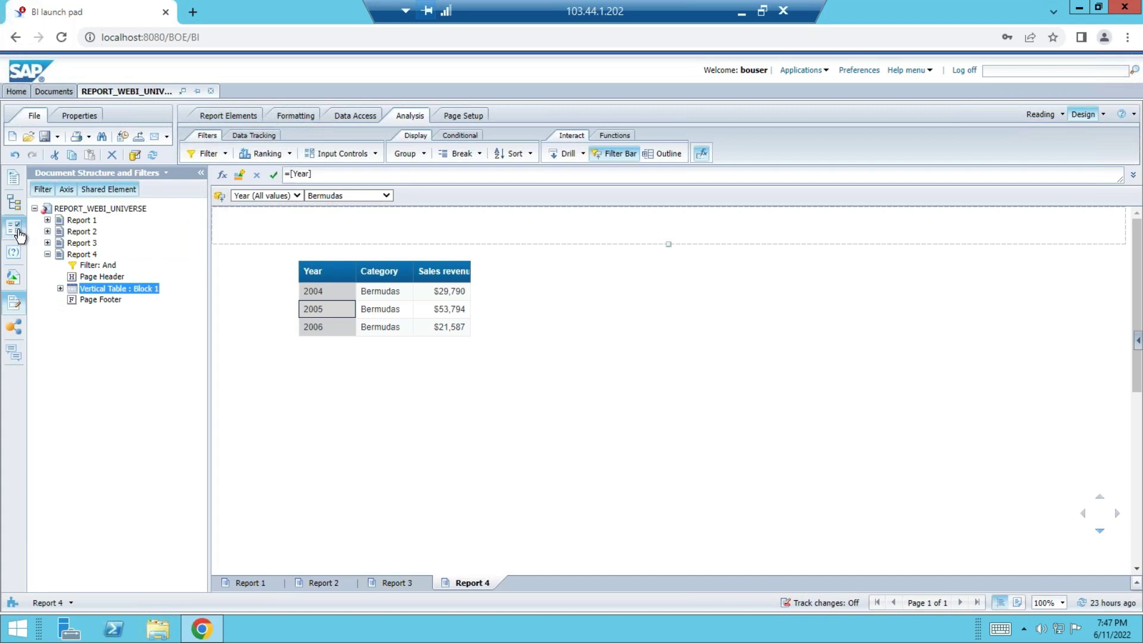
{"action": "left_click", "coordinate": [15, 251]}
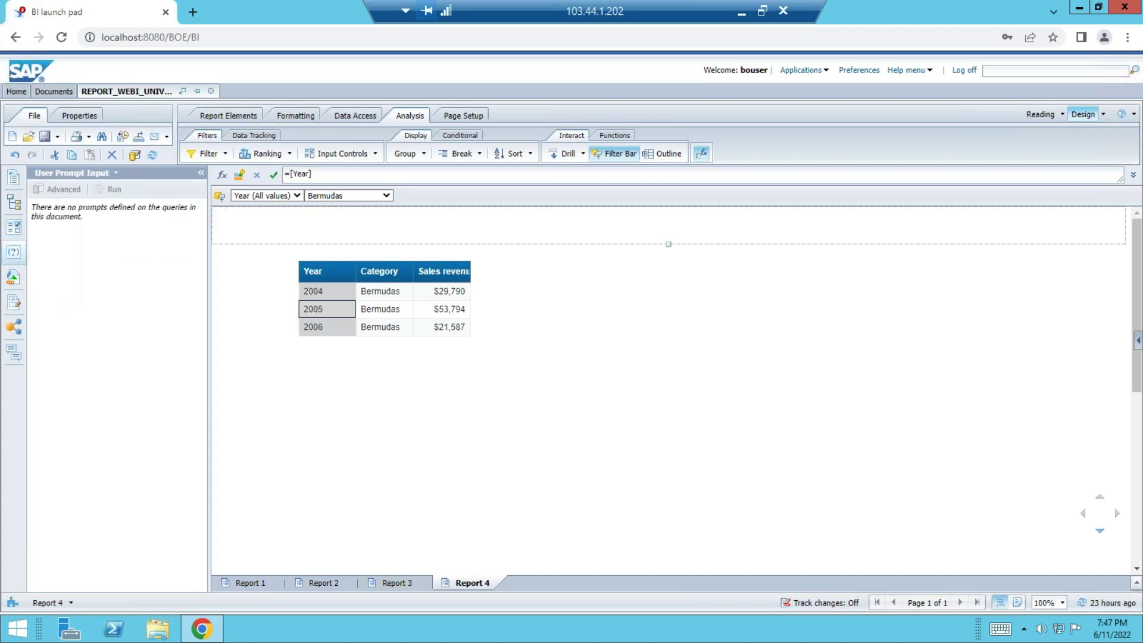
{"action": "left_click", "coordinate": [17, 204]}
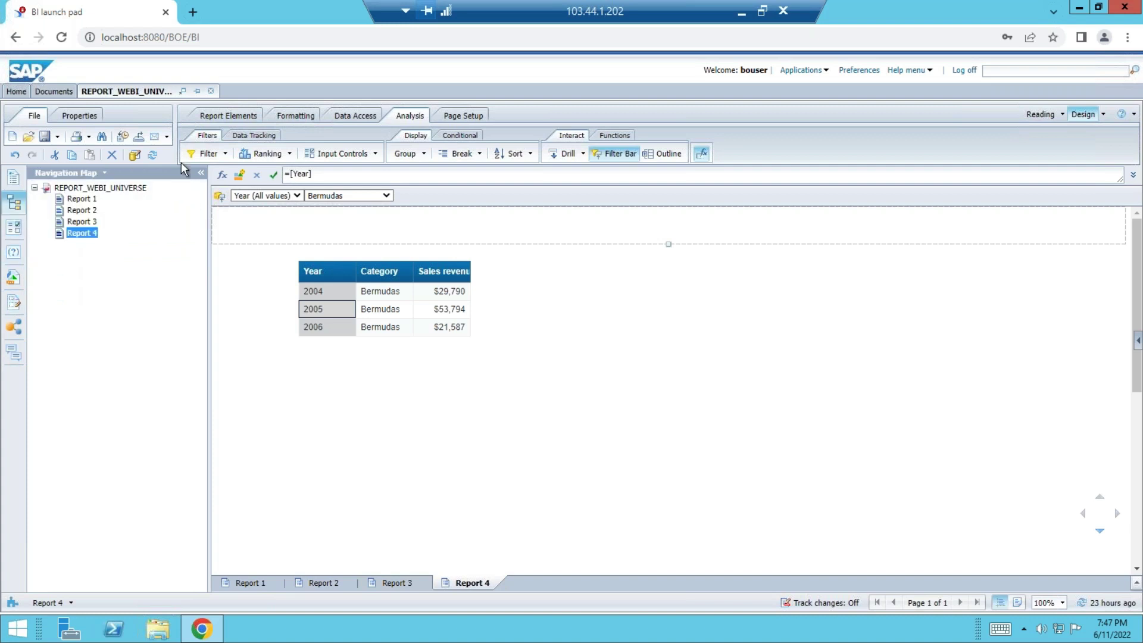
Step: Remove the Year and Category simple report filters from the filter bar
{"action": "left_click", "coordinate": [297, 195]}
{"action": "left_click", "coordinate": [256, 250]}
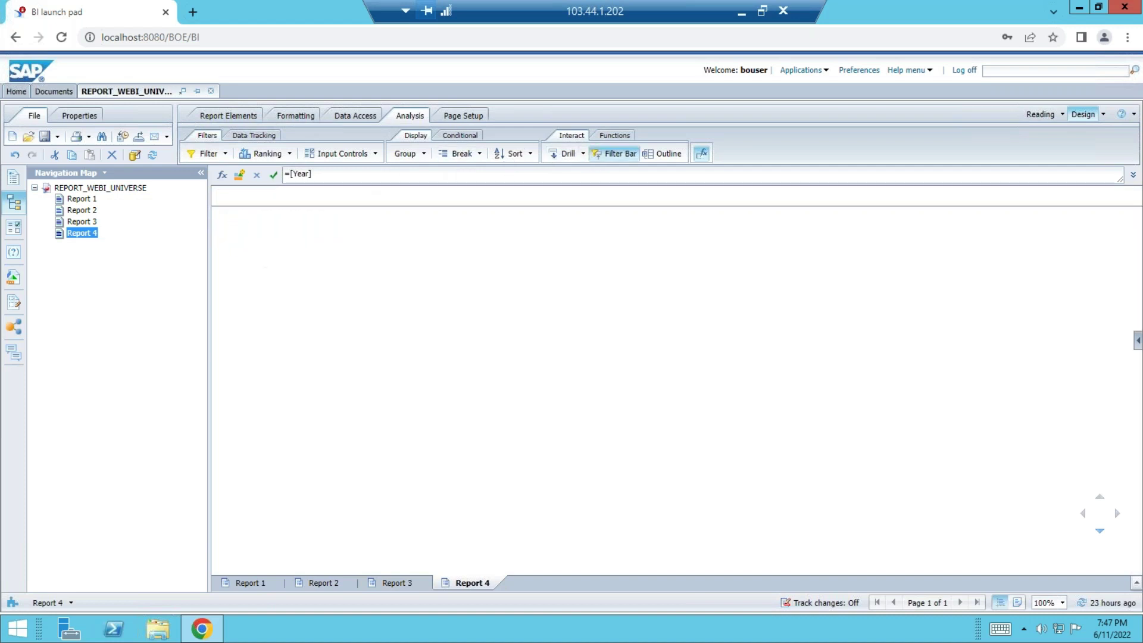
{"action": "left_click", "coordinate": [313, 195]}
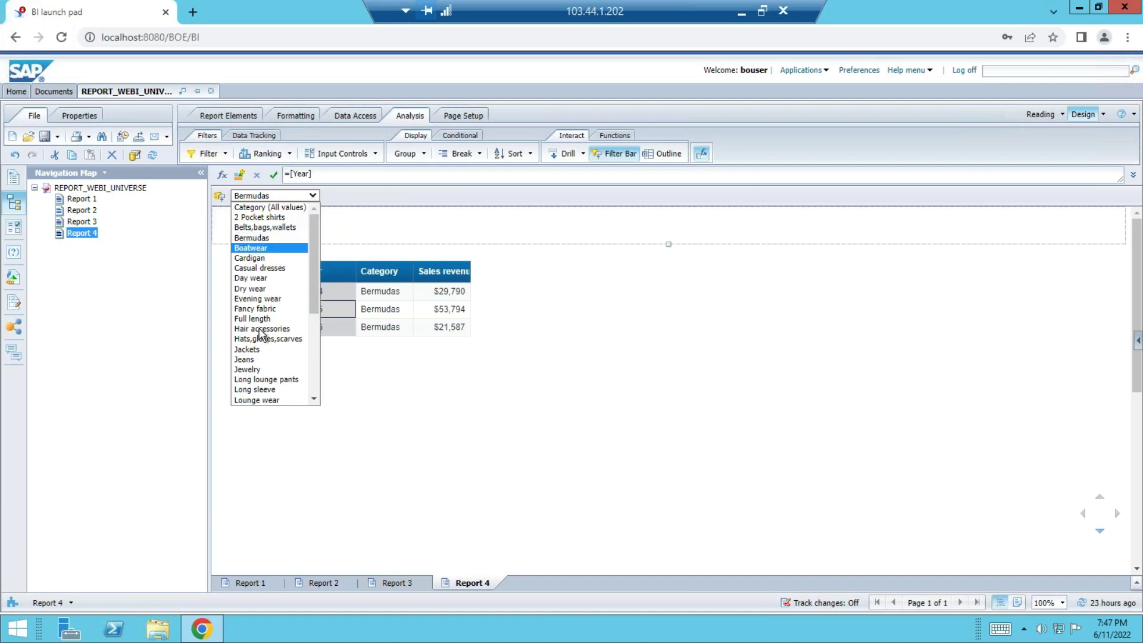
{"action": "left_click_drag", "start_coordinate": [313, 278], "coordinate": [313, 395]}
{"action": "left_click", "coordinate": [259, 401]}
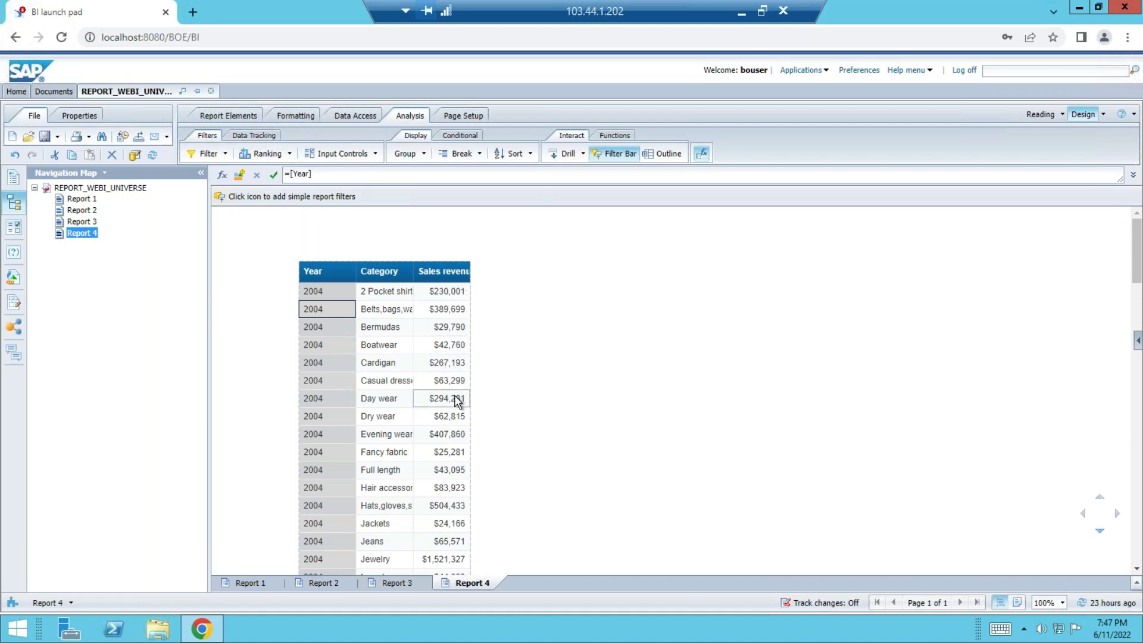
Step: Rank the Report 4 table to show the top 5 rows based on Sales revenue, using the Count calculation mode
{"action": "left_click", "coordinate": [458, 402]}
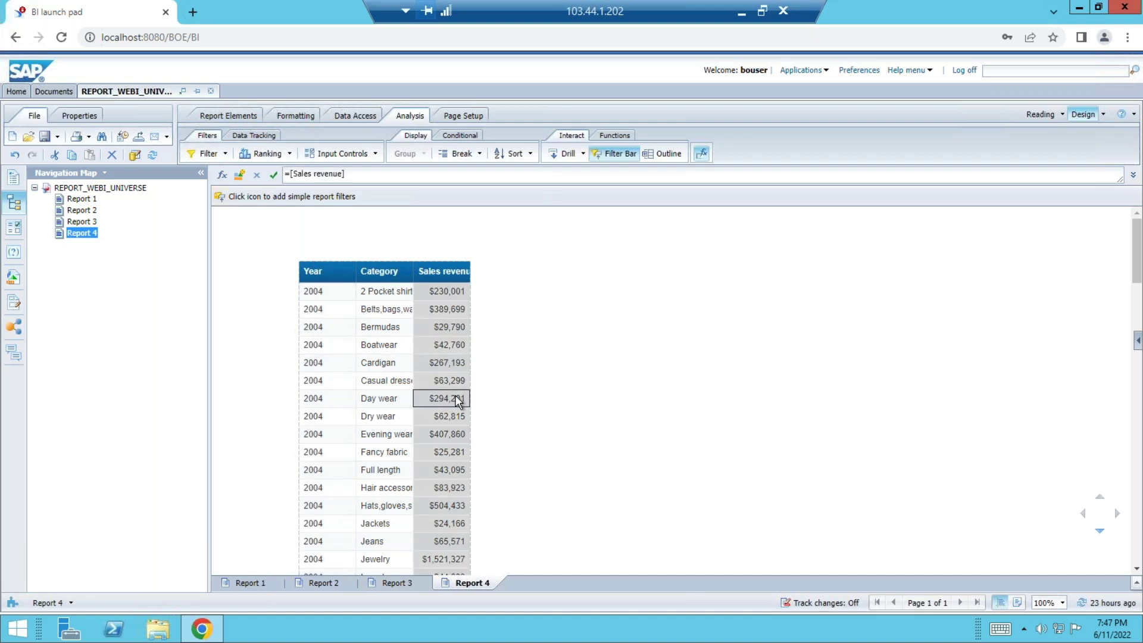
{"action": "left_click", "coordinate": [263, 154]}
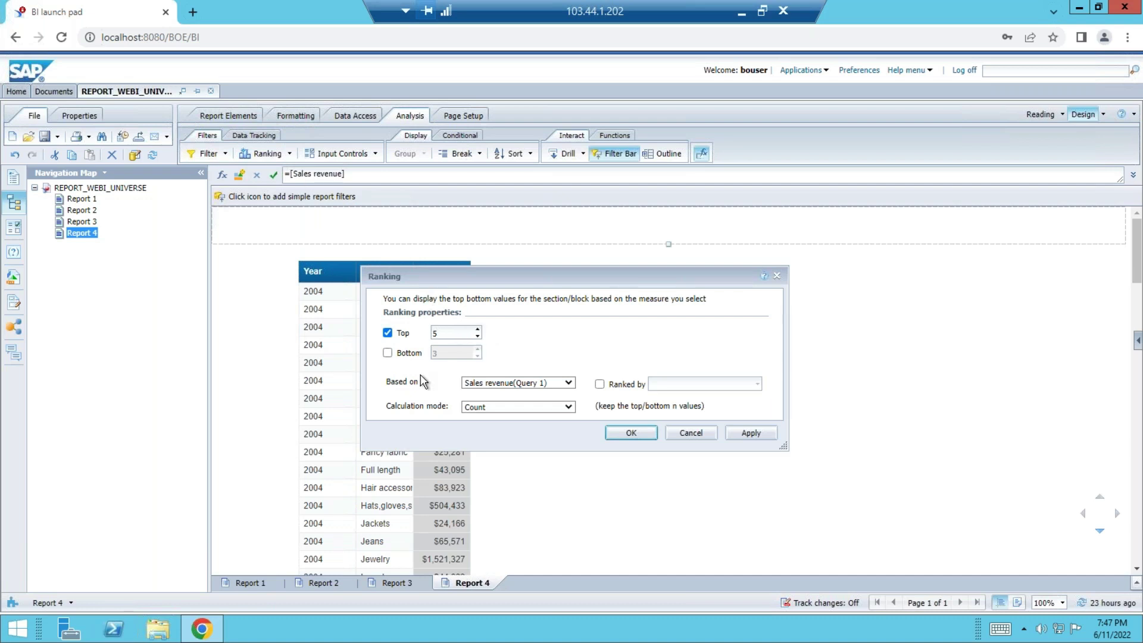
{"action": "left_click", "coordinate": [569, 384]}
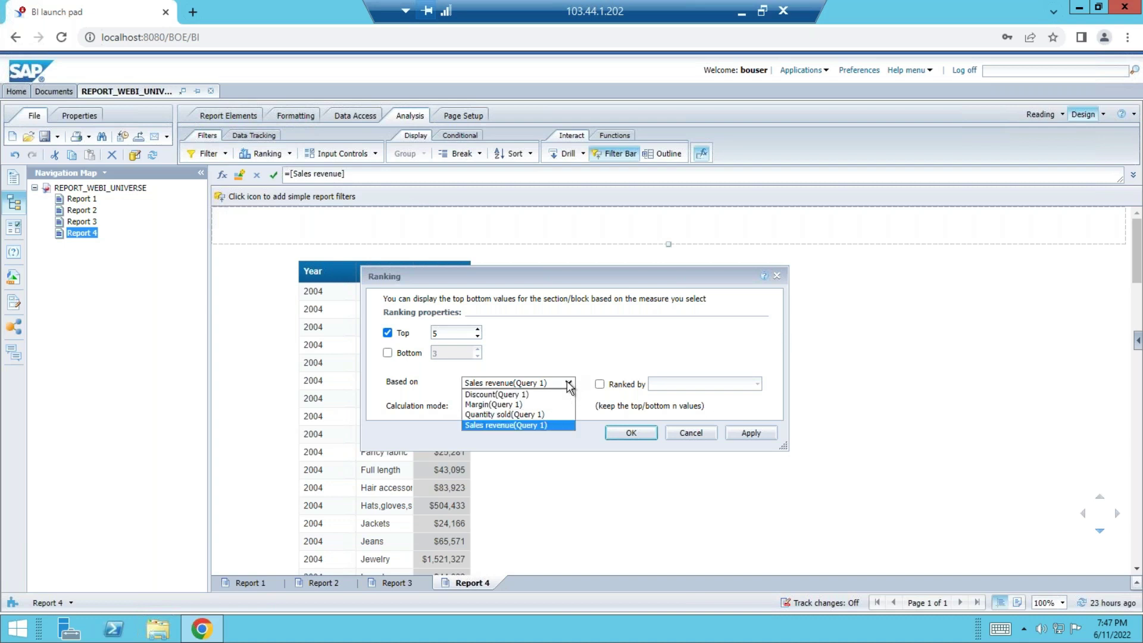
{"action": "left_click", "coordinate": [513, 425]}
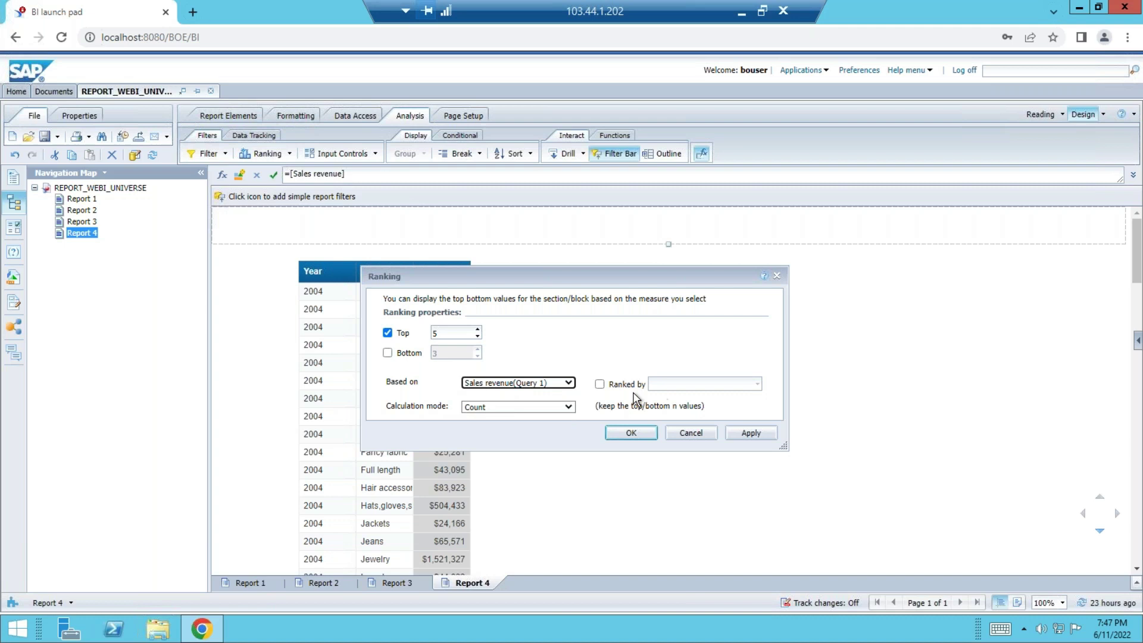
{"action": "left_click", "coordinate": [599, 384]}
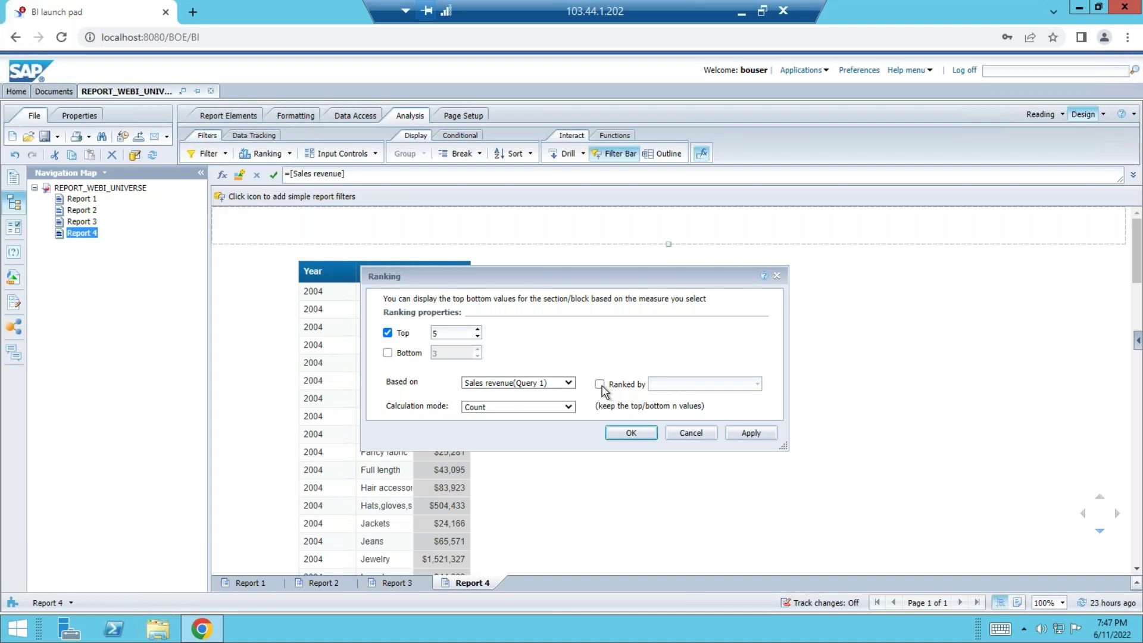
{"action": "left_click", "coordinate": [757, 384]}
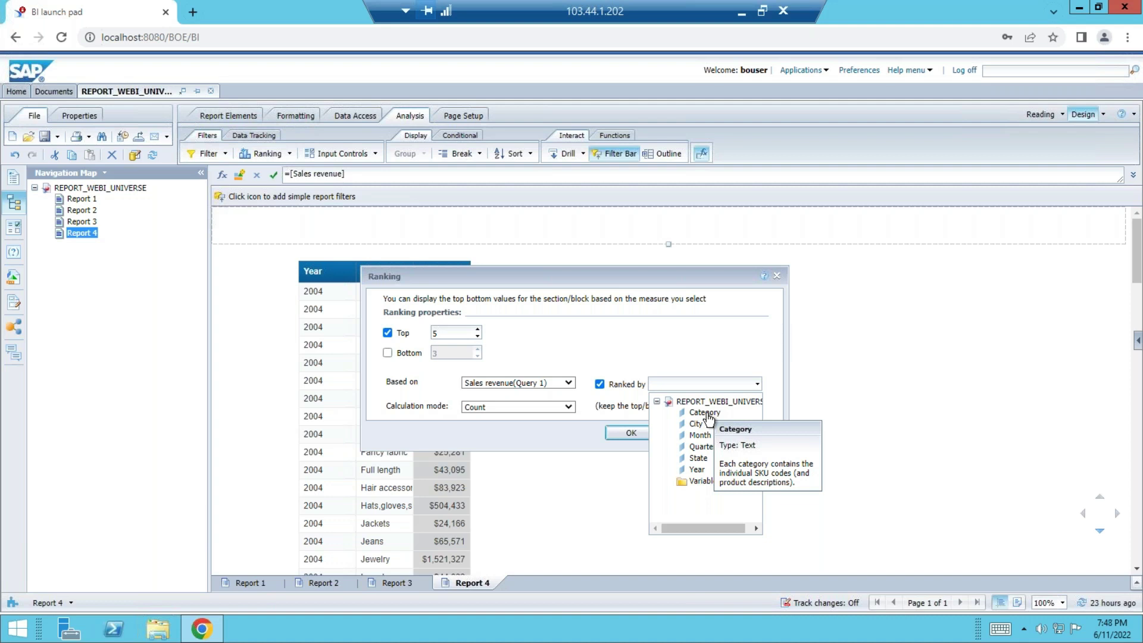
{"action": "left_click", "coordinate": [601, 384]}
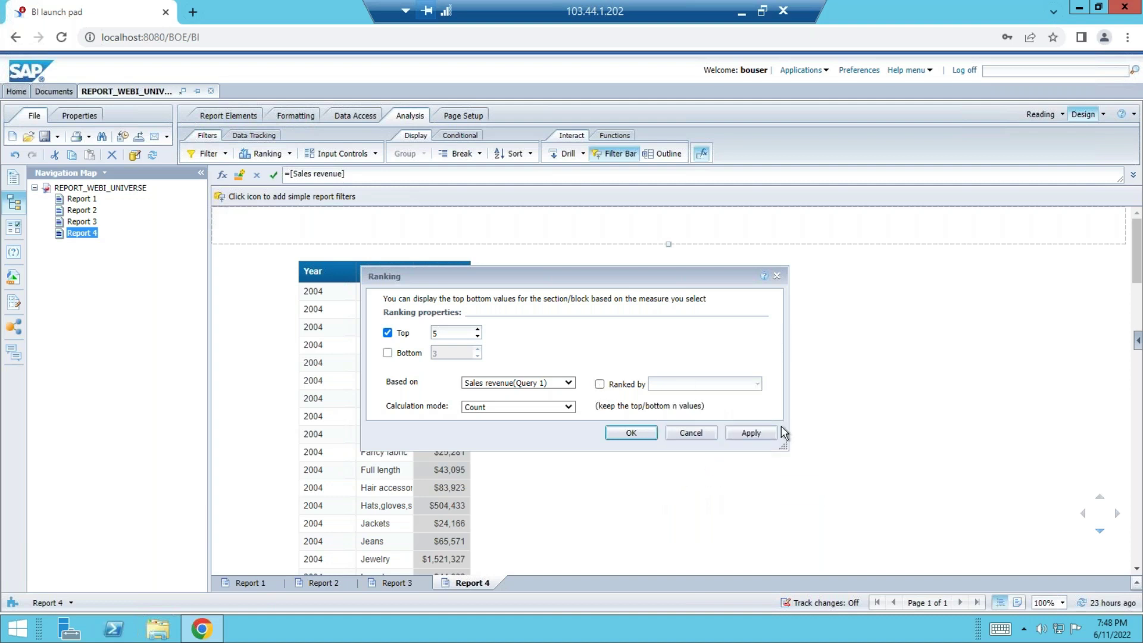
{"action": "left_click", "coordinate": [752, 434]}
{"action": "left_click", "coordinate": [630, 433]}
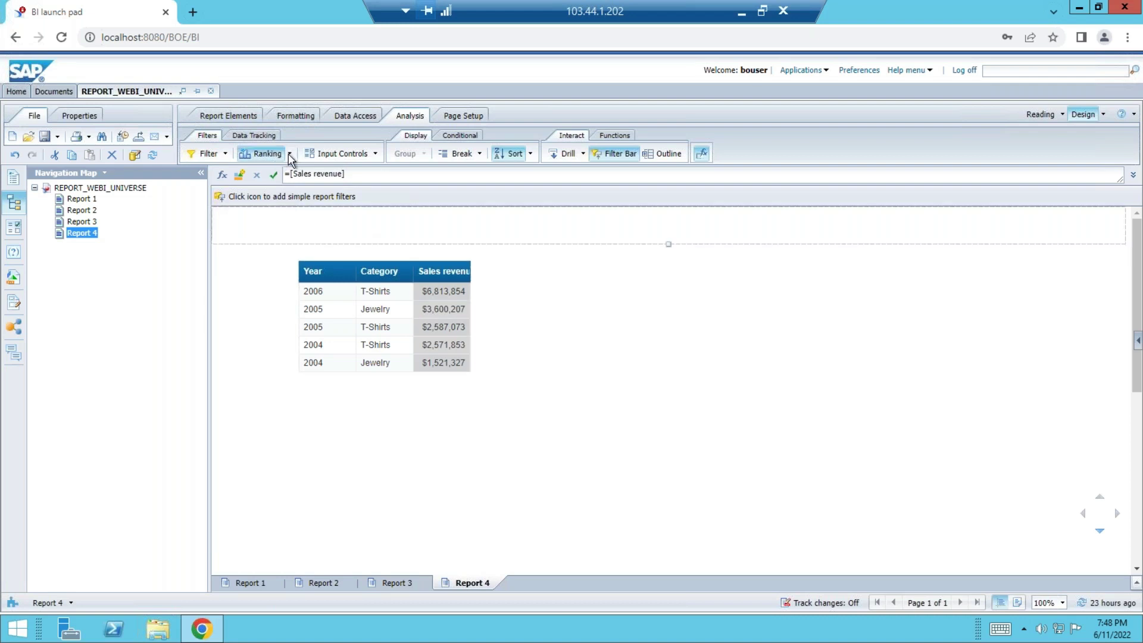
Step: Edit the ranking to show both the top 5 and bottom 5 rows based on Sales revenue
{"action": "left_click", "coordinate": [289, 154]}
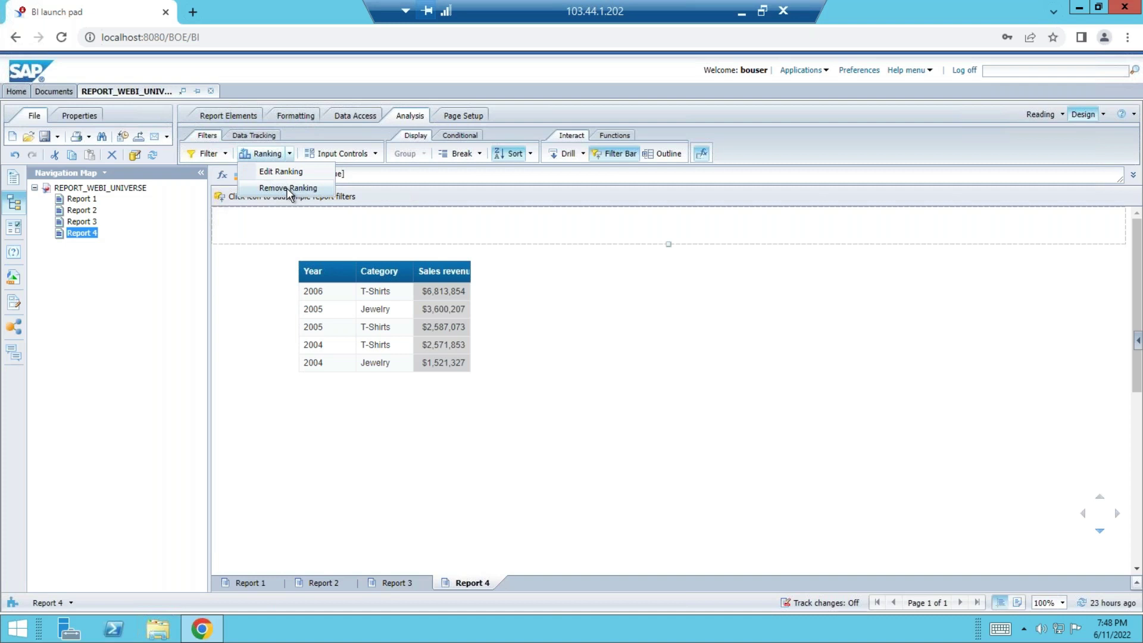
{"action": "left_click", "coordinate": [286, 169]}
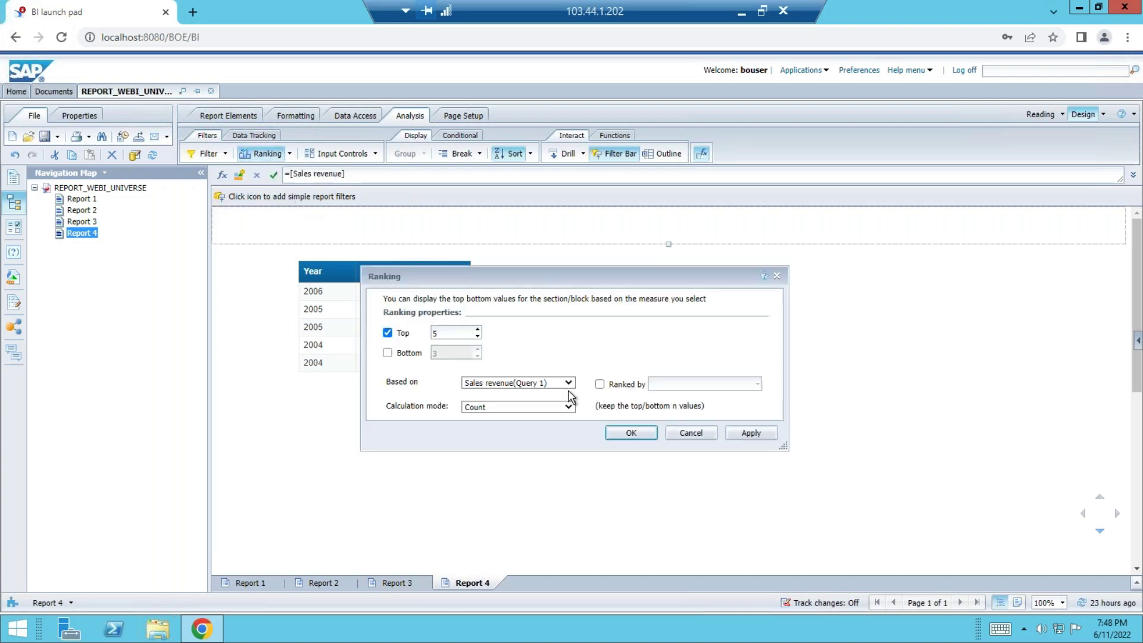
{"action": "left_click", "coordinate": [477, 337]}
{"action": "left_click", "coordinate": [478, 337]}
{"action": "left_click", "coordinate": [478, 337]}
{"action": "left_click", "coordinate": [477, 337]}
{"action": "left_click", "coordinate": [388, 353]}
{"action": "left_click", "coordinate": [388, 333]}
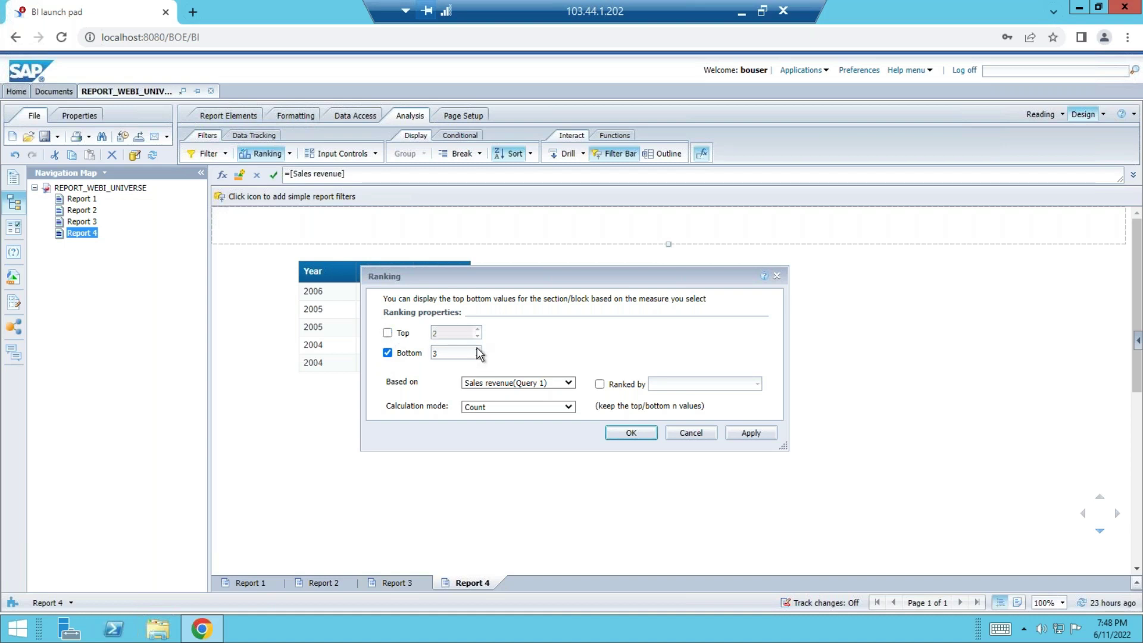
{"action": "left_click", "coordinate": [388, 333]}
{"action": "left_click", "coordinate": [388, 334]}
{"action": "left_click", "coordinate": [389, 333]}
{"action": "left_click", "coordinate": [477, 337]}
{"action": "left_click", "coordinate": [478, 350]}
{"action": "left_click", "coordinate": [477, 350]}
{"action": "left_click", "coordinate": [631, 433]}
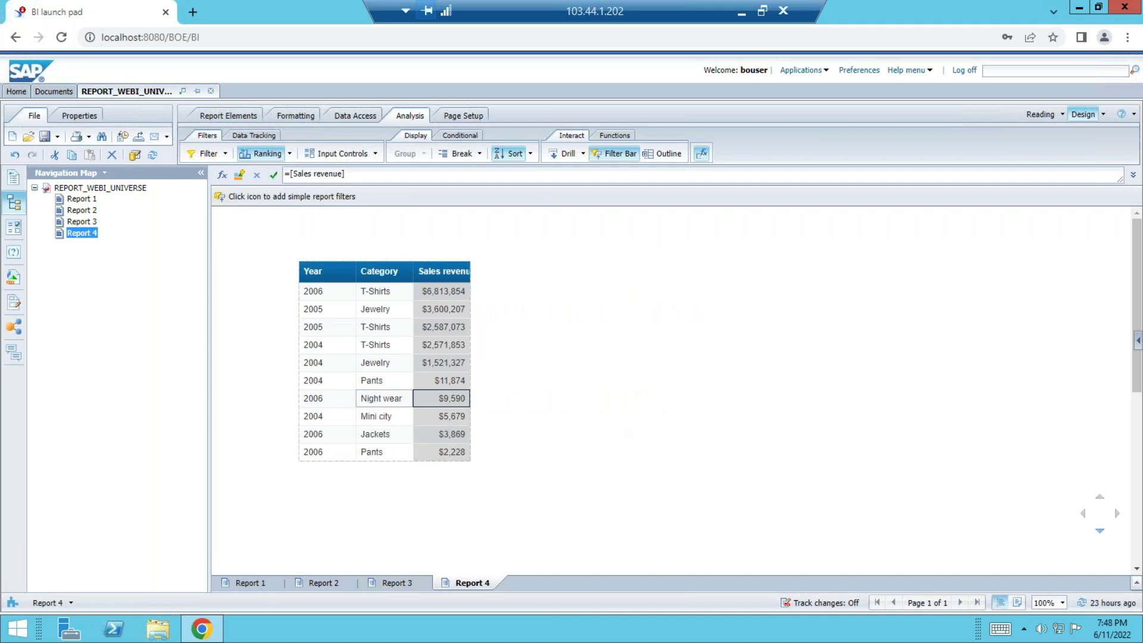
Step: Review the ranking settings without changing them and remove the ranking from the table
{"action": "left_click", "coordinate": [291, 156]}
{"action": "left_click", "coordinate": [263, 154]}
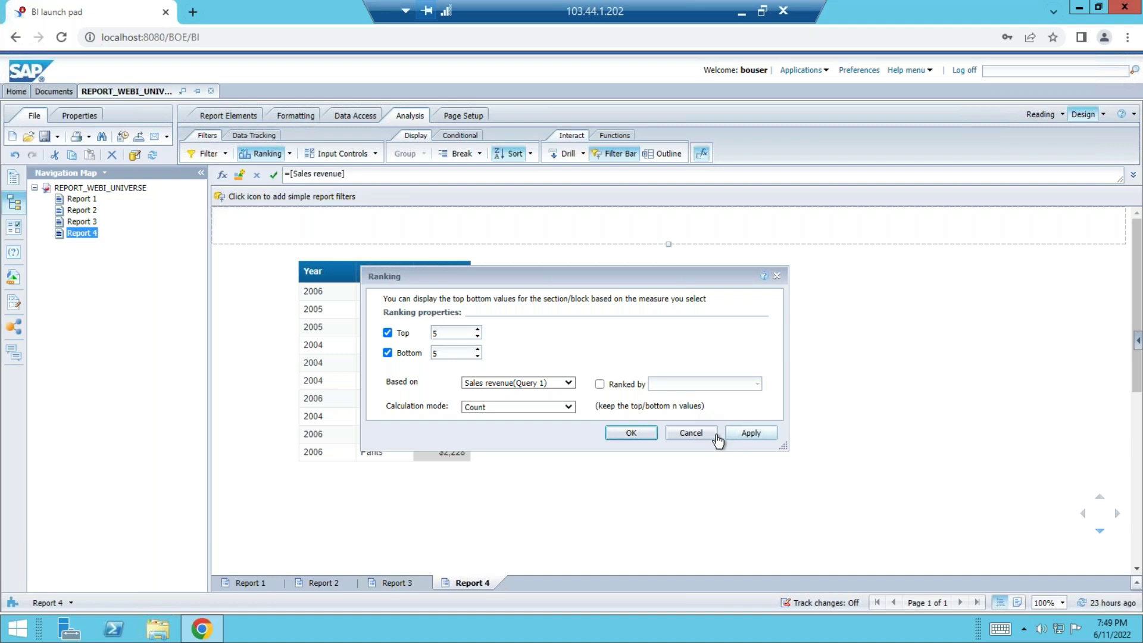
{"action": "left_click", "coordinate": [691, 433]}
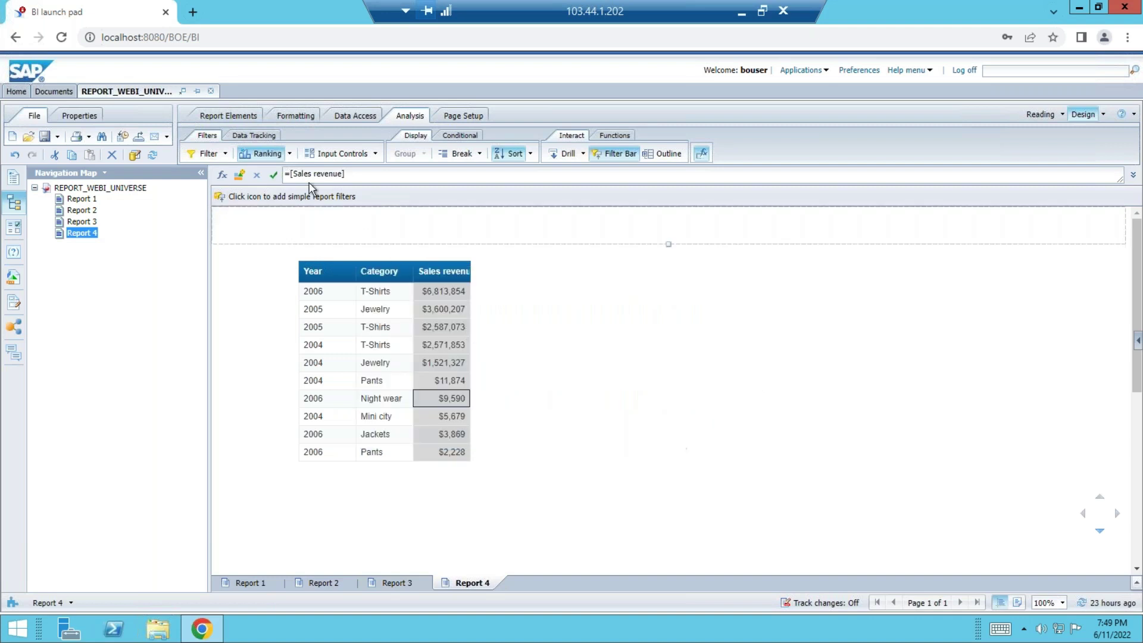
{"action": "left_click", "coordinate": [291, 155]}
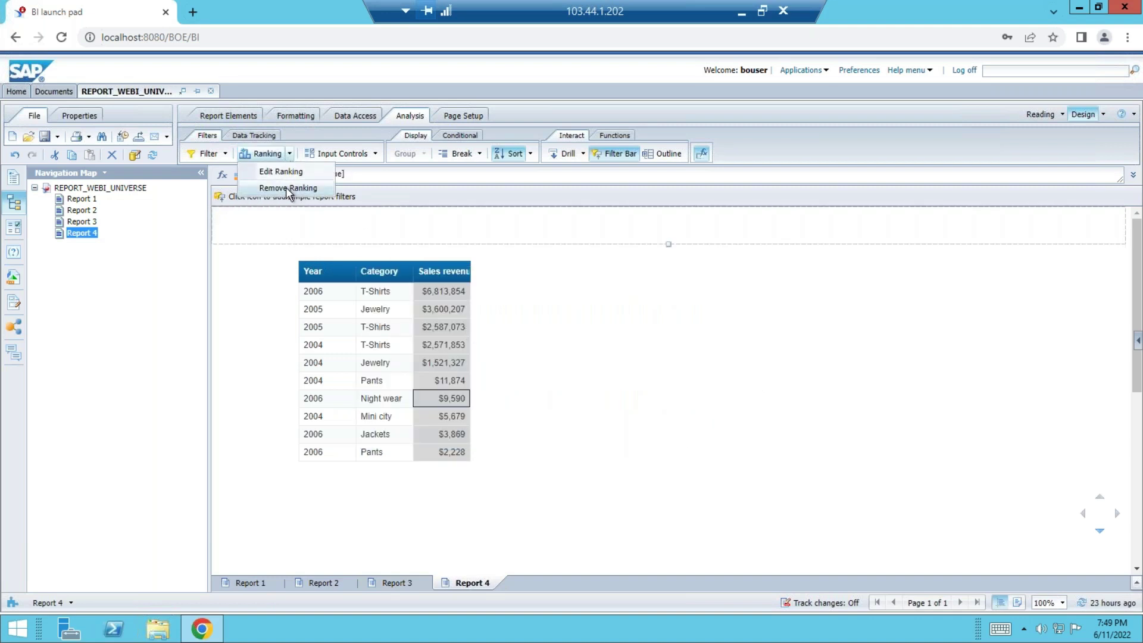
{"action": "left_click", "coordinate": [287, 188]}
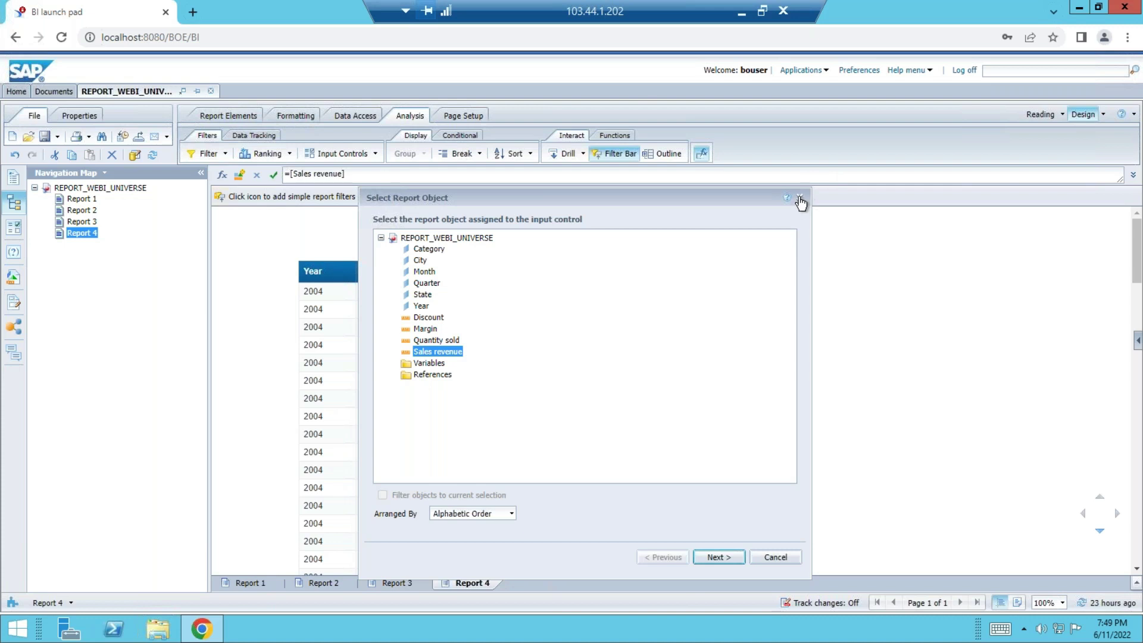
Step: Add a Year combo box input control for Block 1 of the current report and set it to 2005
{"action": "left_click", "coordinate": [800, 197]}
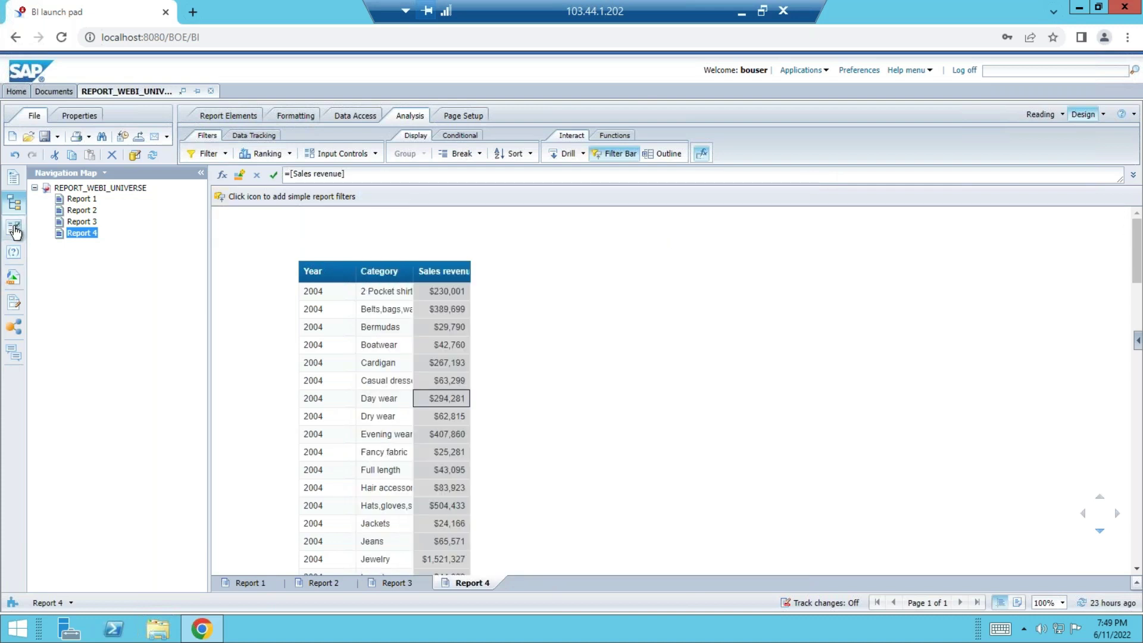
{"action": "left_click", "coordinate": [15, 228]}
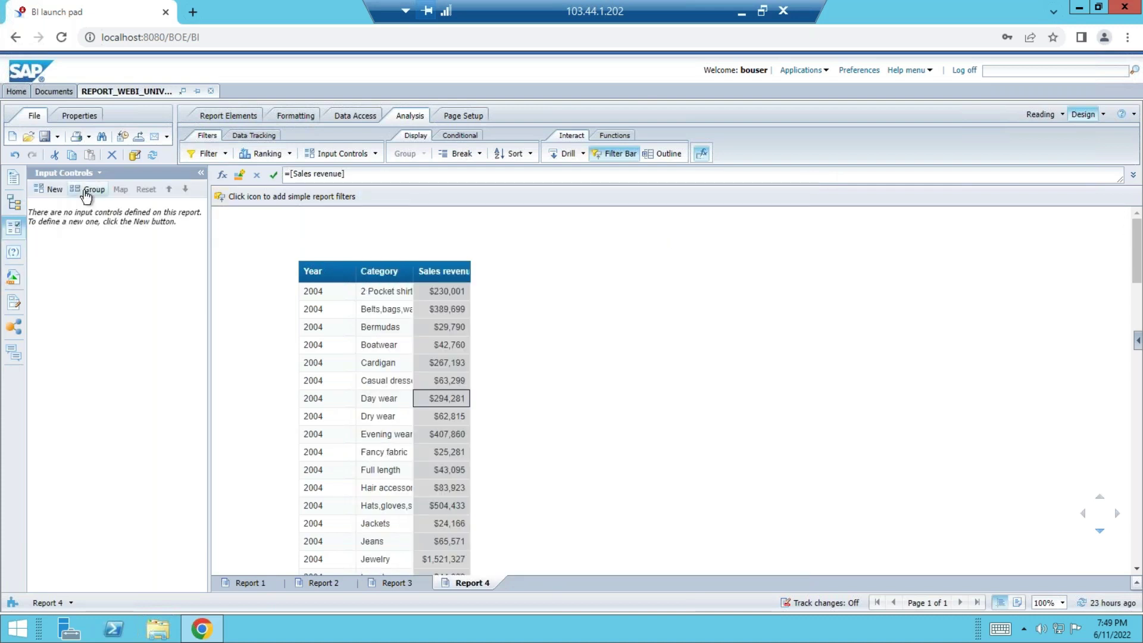
{"action": "left_click", "coordinate": [336, 153]}
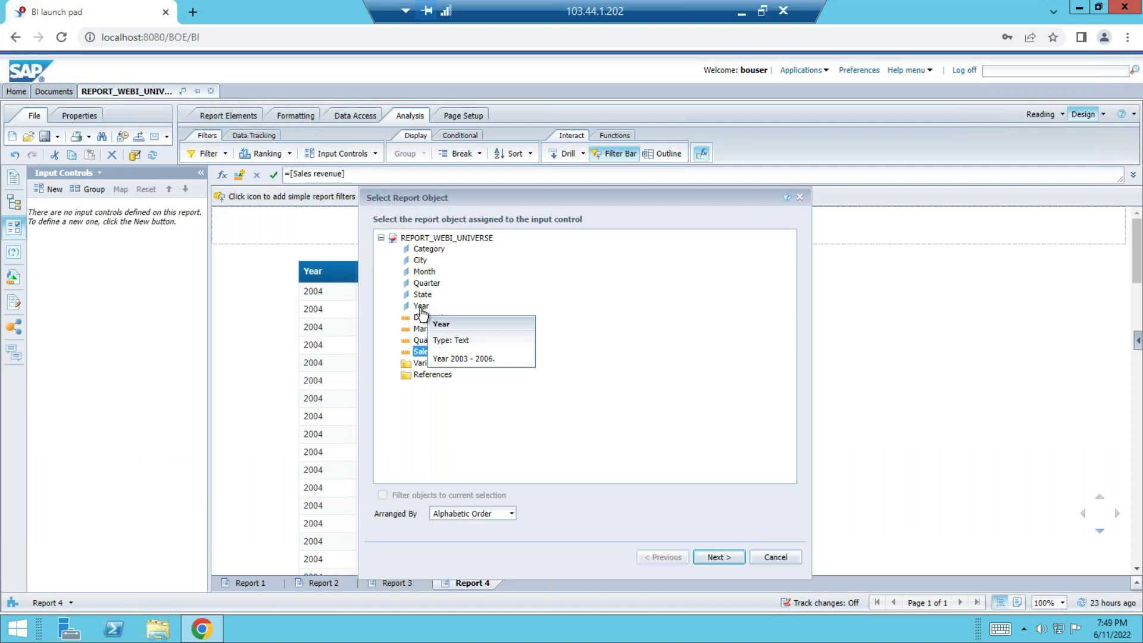
{"action": "left_click", "coordinate": [421, 307]}
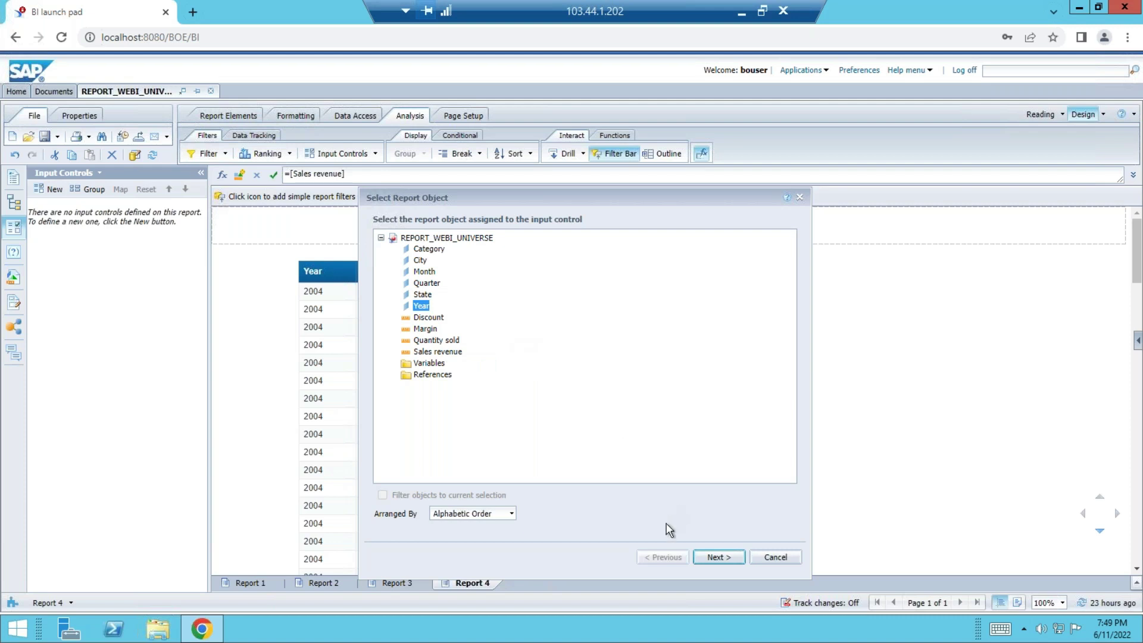
{"action": "left_click", "coordinate": [718, 559]}
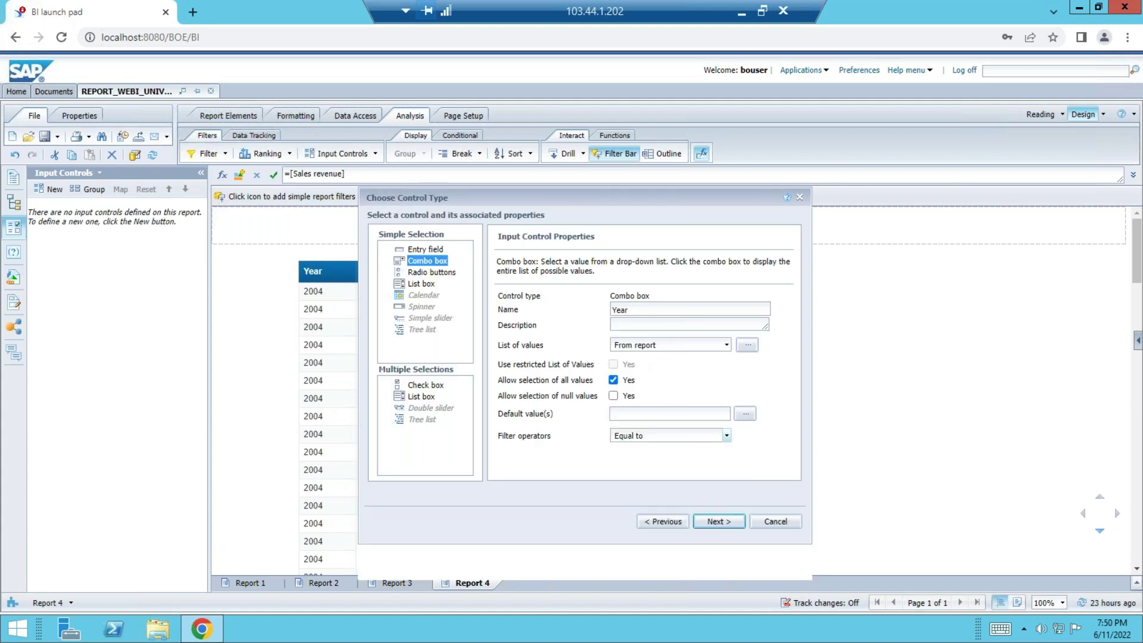
{"action": "left_click", "coordinate": [719, 523]}
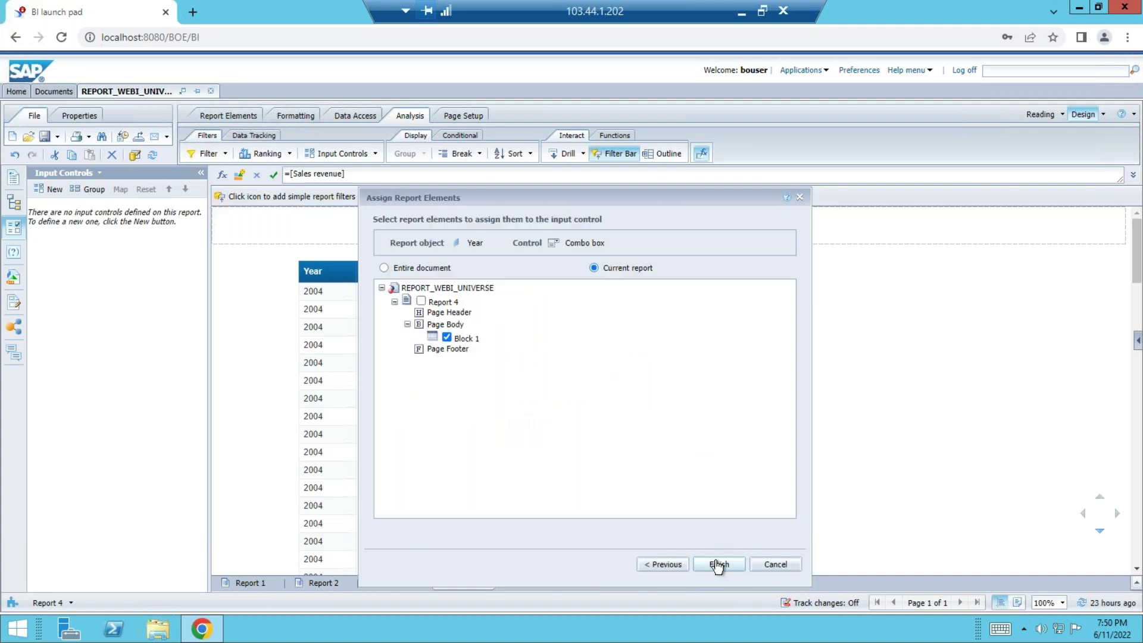
{"action": "left_click", "coordinate": [718, 564]}
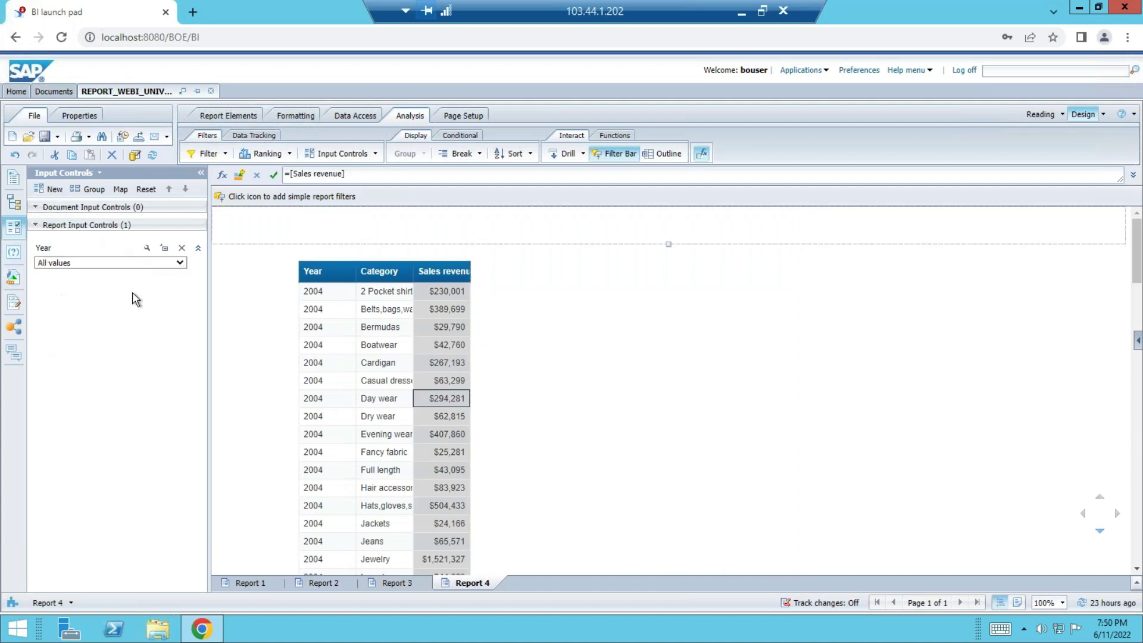
{"action": "left_click", "coordinate": [180, 263]}
{"action": "left_click", "coordinate": [78, 291]}
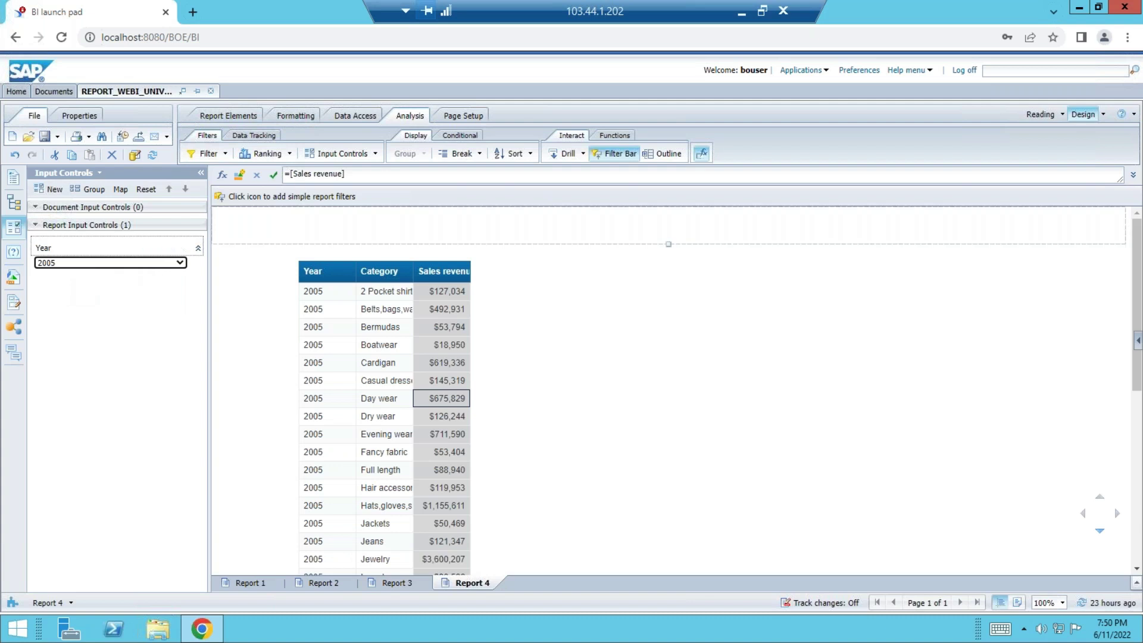
Step: Add a State combo box input control with the Equal to operator for Block 1 and view its selectable values
{"action": "left_click", "coordinate": [336, 155]}
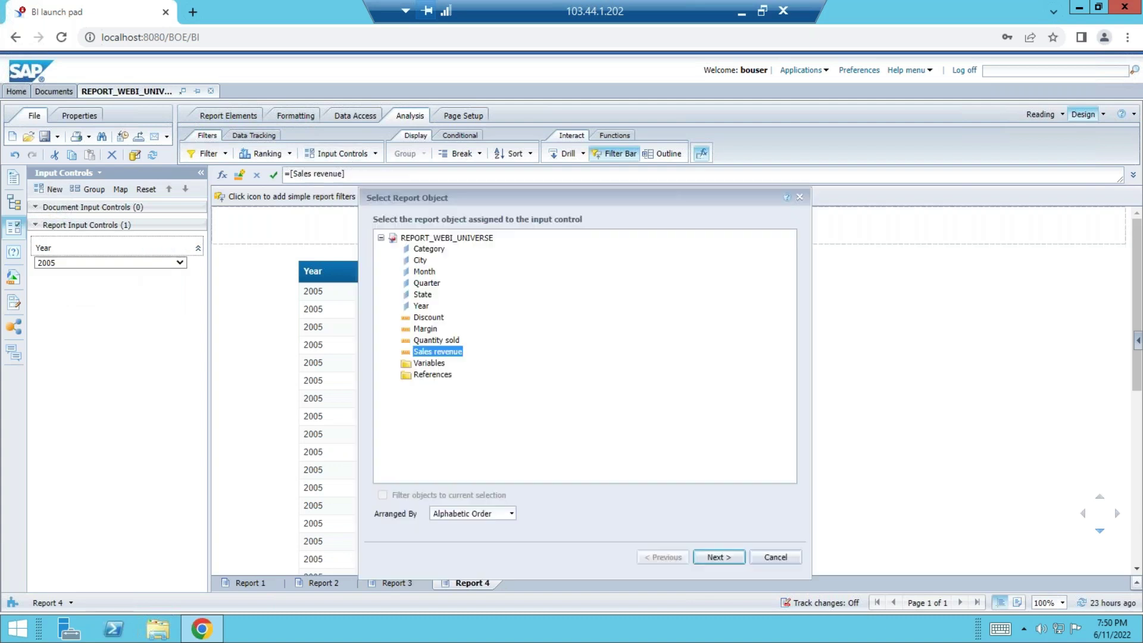
{"action": "left_click", "coordinate": [424, 294]}
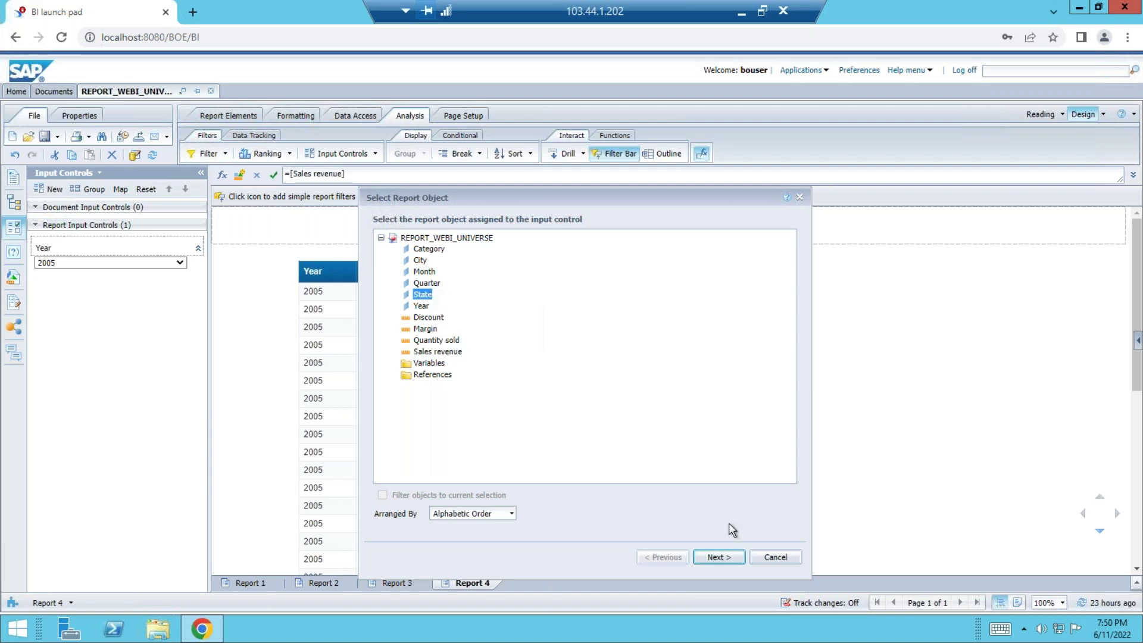
{"action": "left_click", "coordinate": [719, 556]}
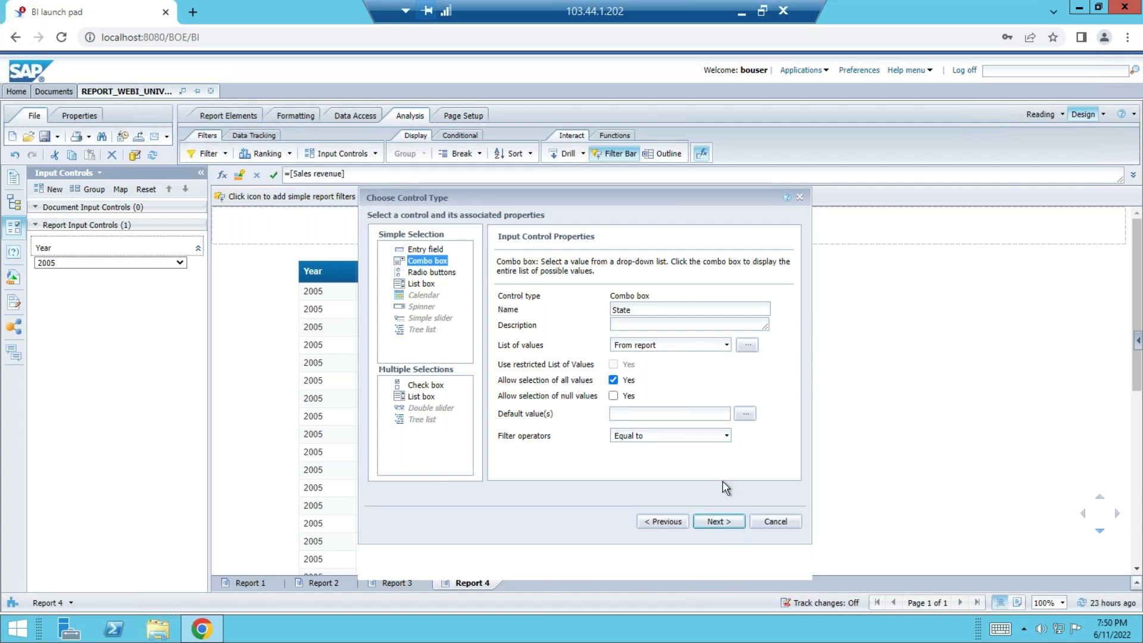
{"action": "left_click", "coordinate": [726, 439]}
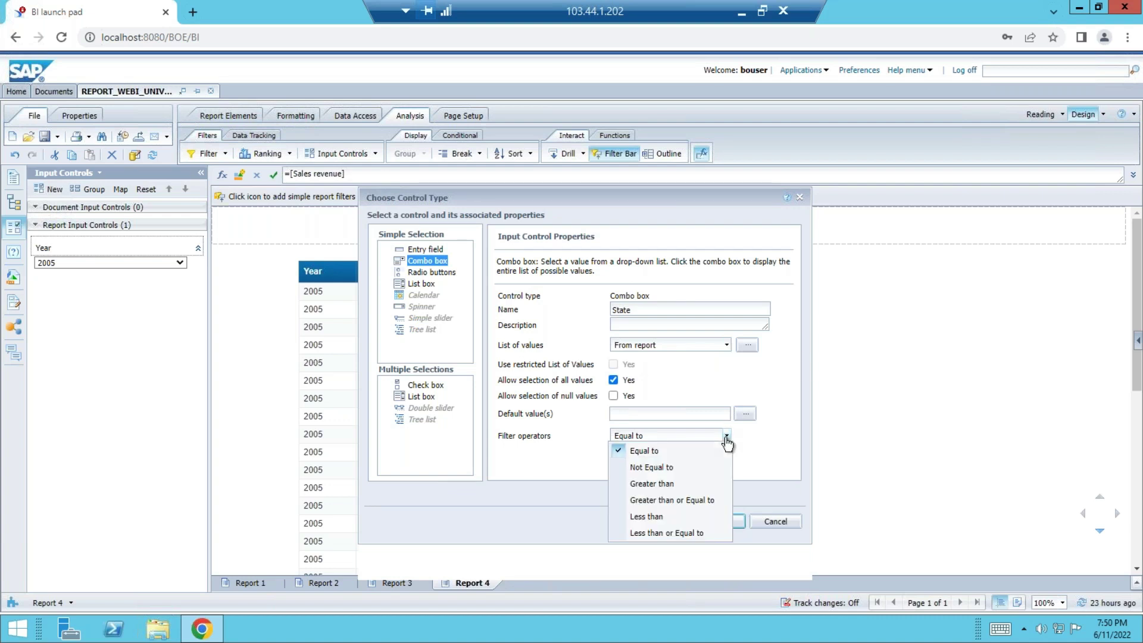
{"action": "left_click", "coordinate": [785, 472]}
{"action": "left_click", "coordinate": [722, 522]}
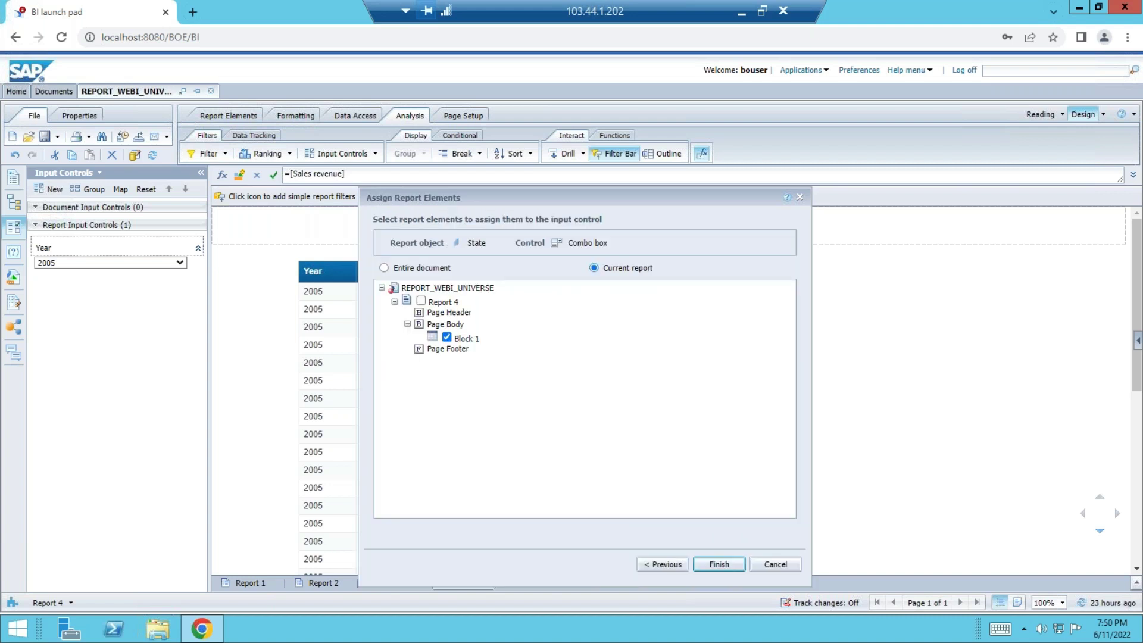
{"action": "left_click", "coordinate": [719, 564]}
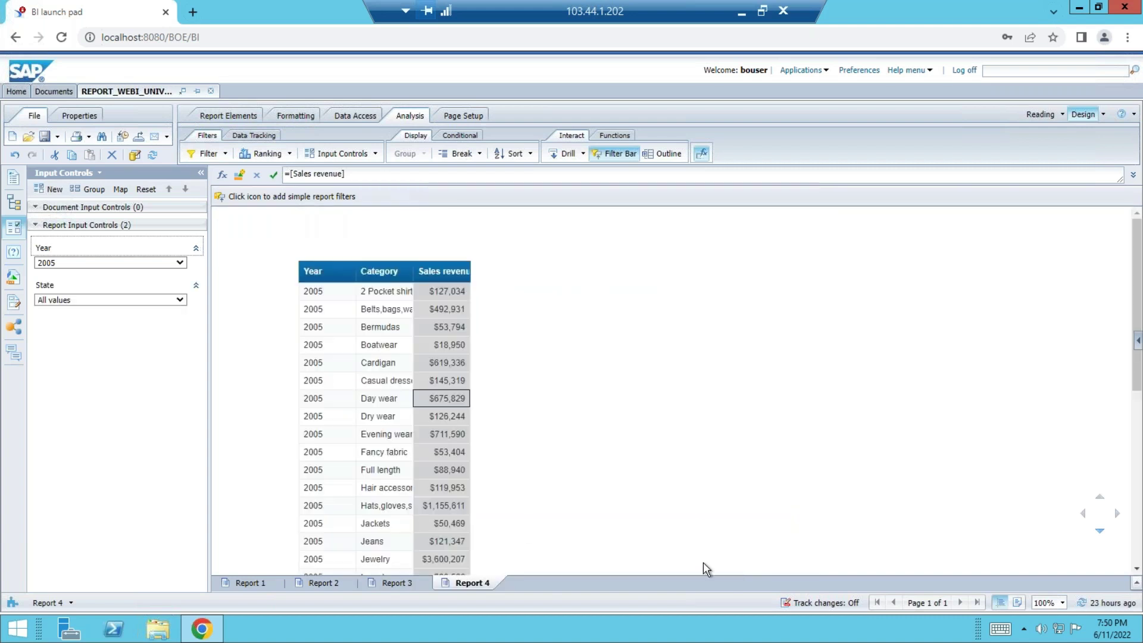
{"action": "left_click", "coordinate": [179, 299]}
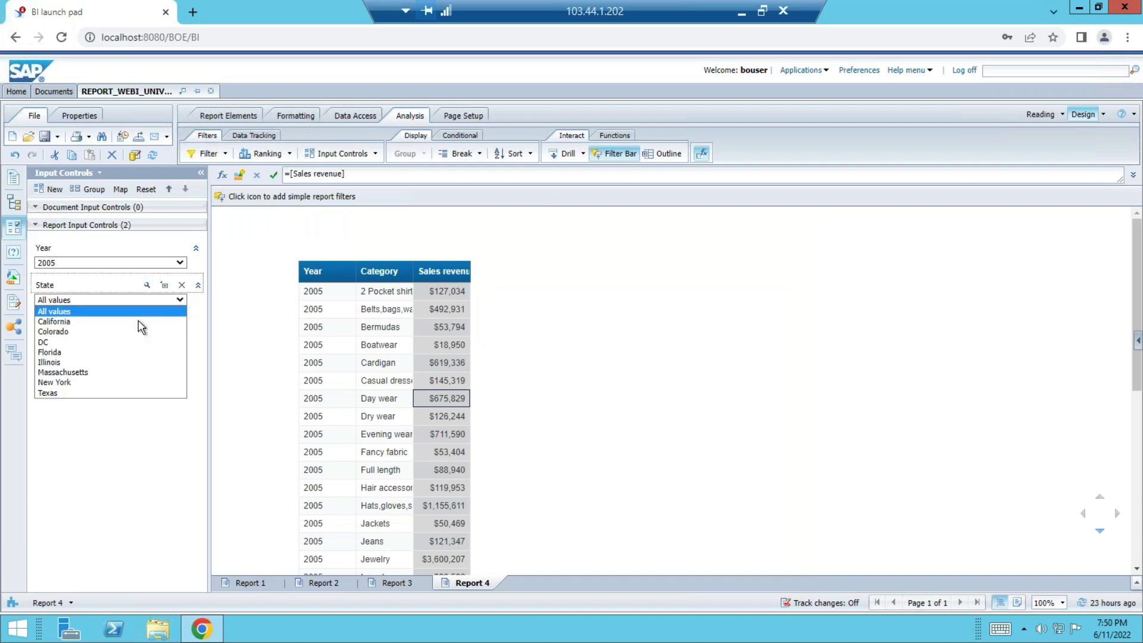
{"action": "left_click", "coordinate": [94, 448]}
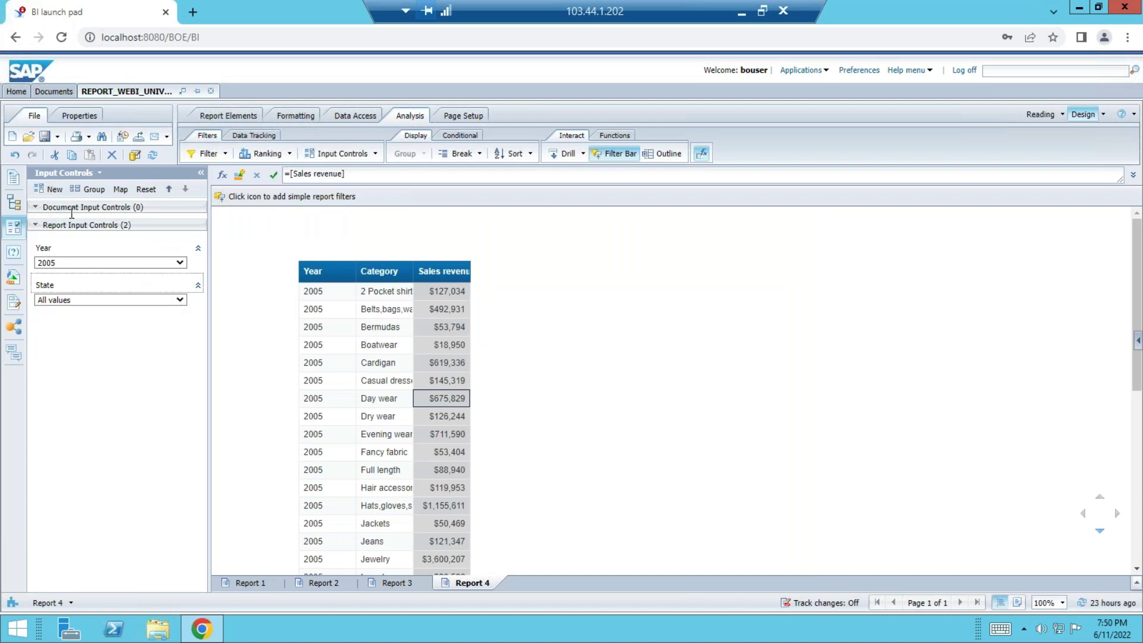
Step: Add a Category combo box input control with the Equal to operator to the current report
{"action": "left_click", "coordinate": [50, 189]}
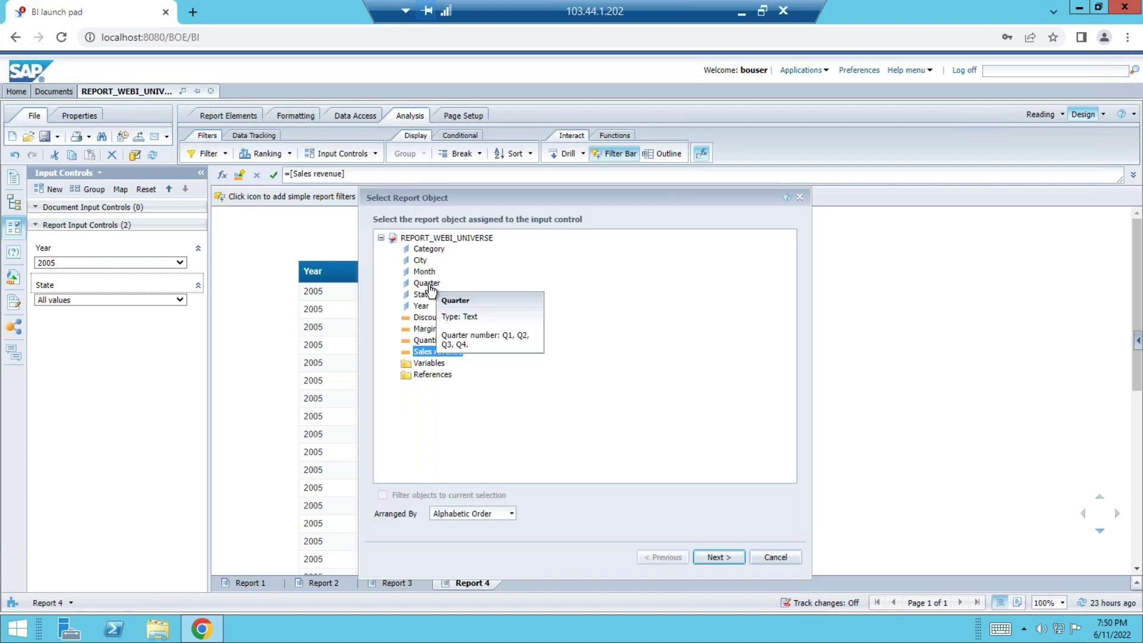
{"action": "left_click", "coordinate": [426, 250]}
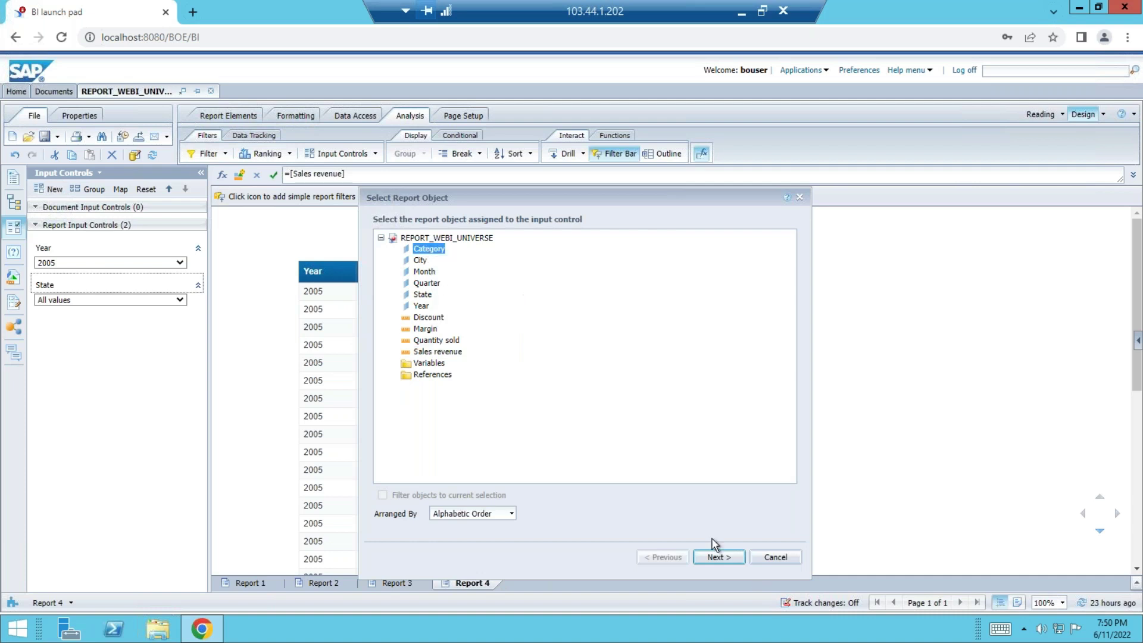
{"action": "left_click", "coordinate": [718, 557]}
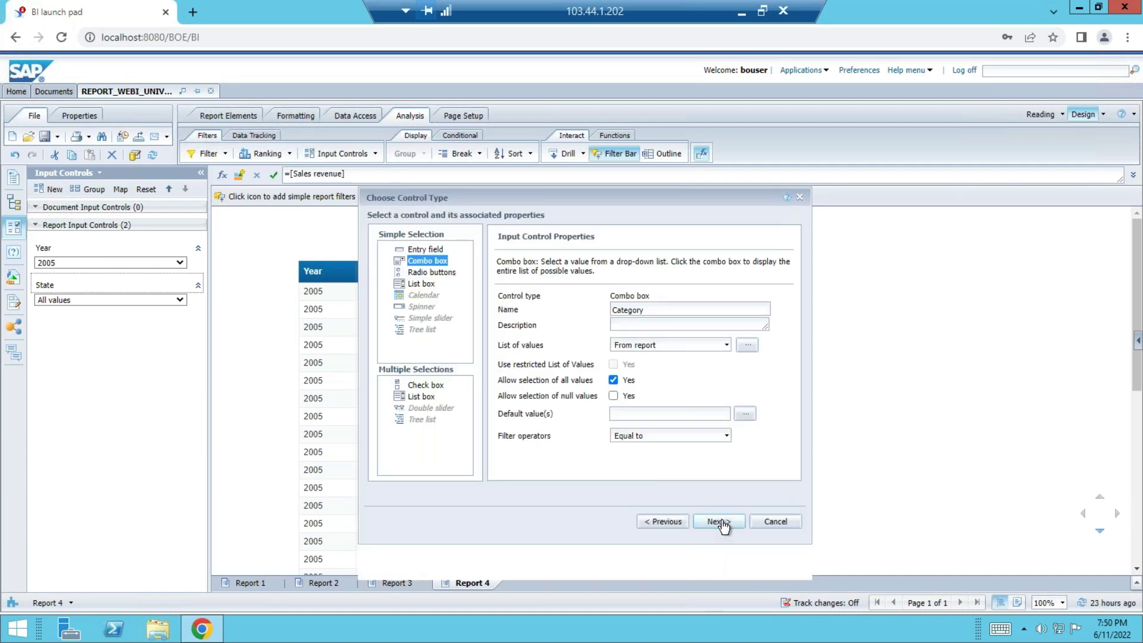
{"action": "left_click", "coordinate": [721, 522]}
{"action": "left_click", "coordinate": [719, 565]}
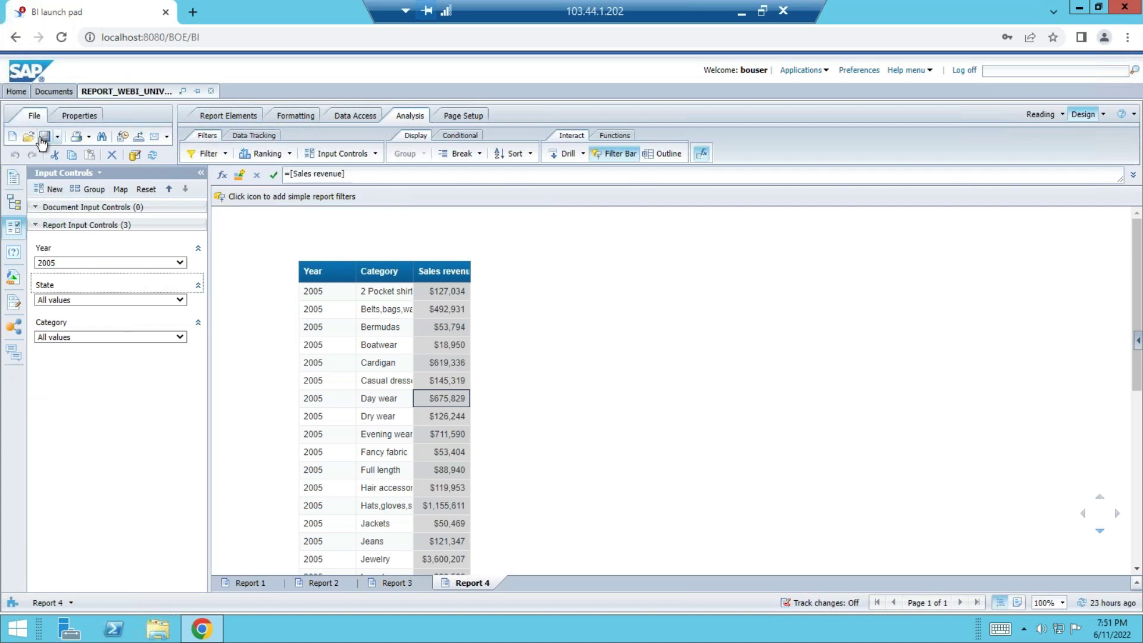
Step: Close REPORT_WEBI_UNIVERSE, reopen it from the BATCH15 folder and set the Year input control to All values
{"action": "left_click", "coordinate": [210, 92]}
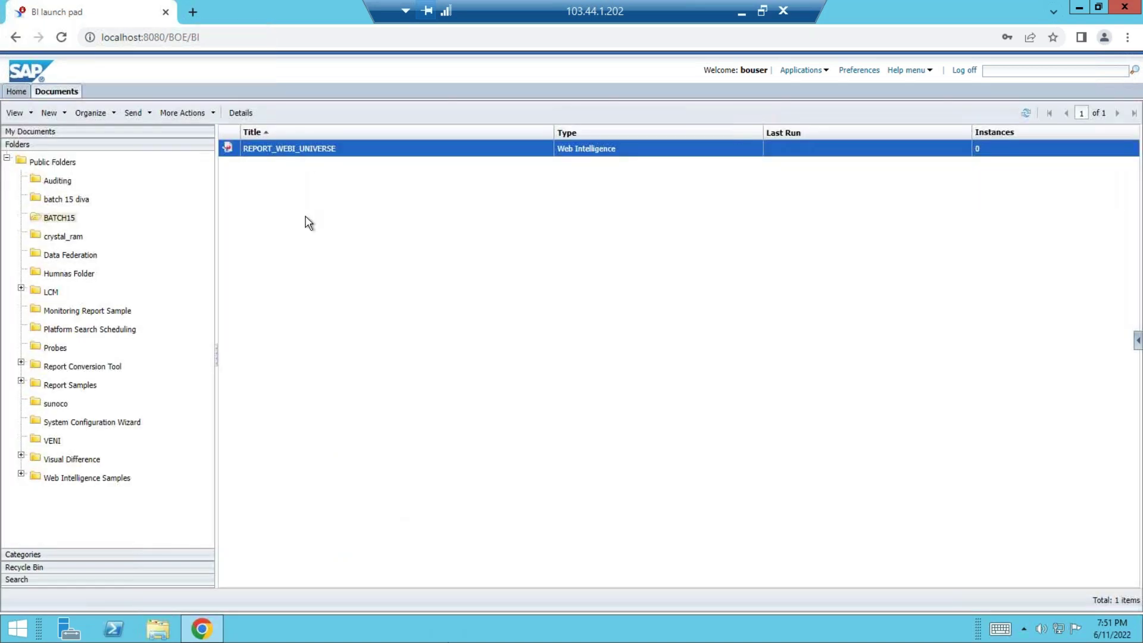
{"action": "double_click", "coordinate": [302, 151]}
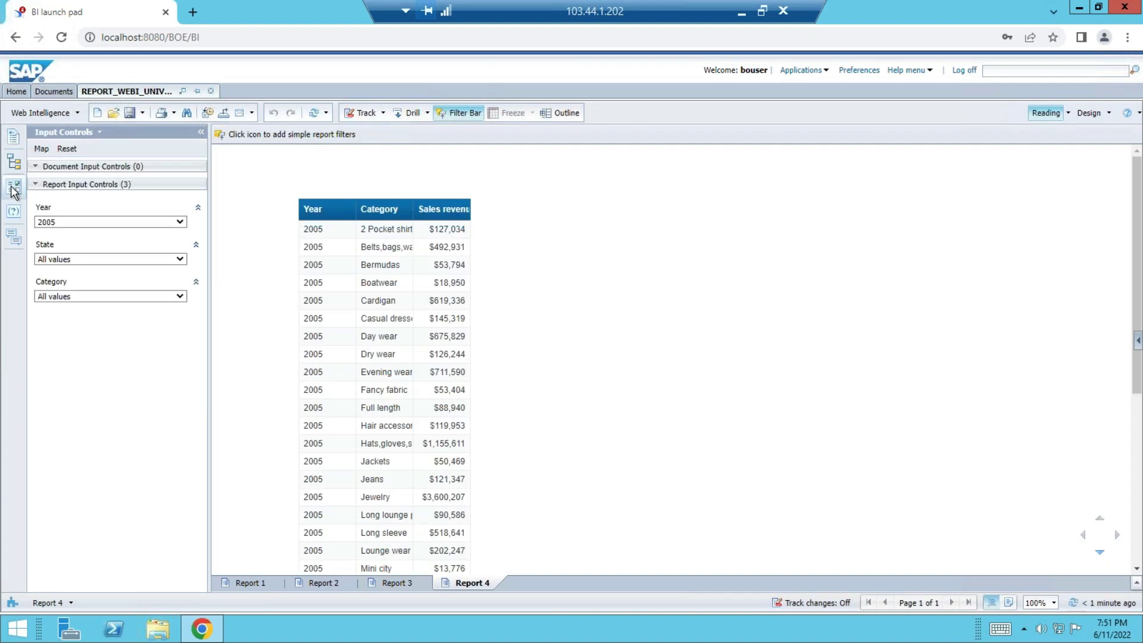
{"action": "left_click", "coordinate": [180, 222]}
{"action": "left_click", "coordinate": [140, 234]}
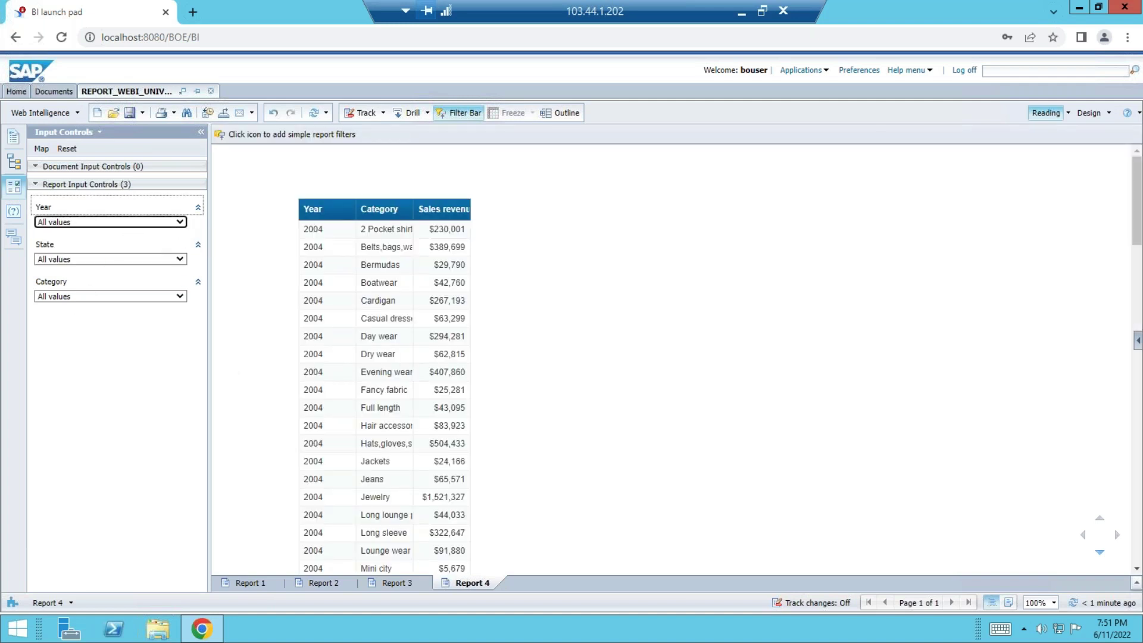
Step: Switch the reopened report to Design mode and look through the formatting, data access and analysis tools
{"action": "left_click", "coordinate": [1090, 116]}
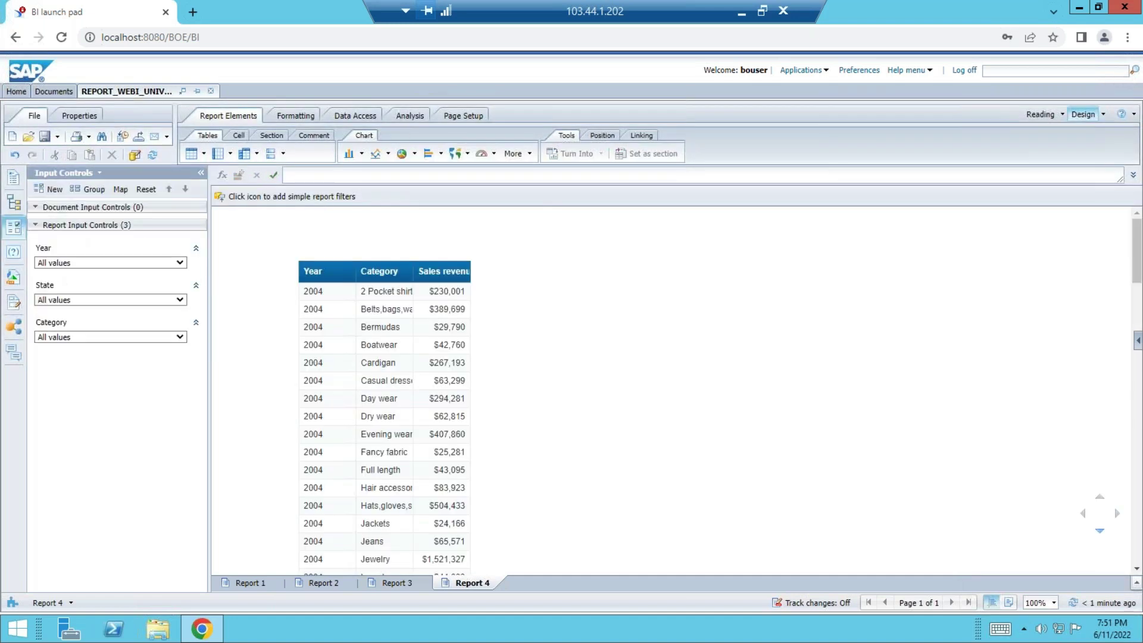
{"action": "left_click", "coordinate": [292, 114]}
{"action": "left_click", "coordinate": [351, 116]}
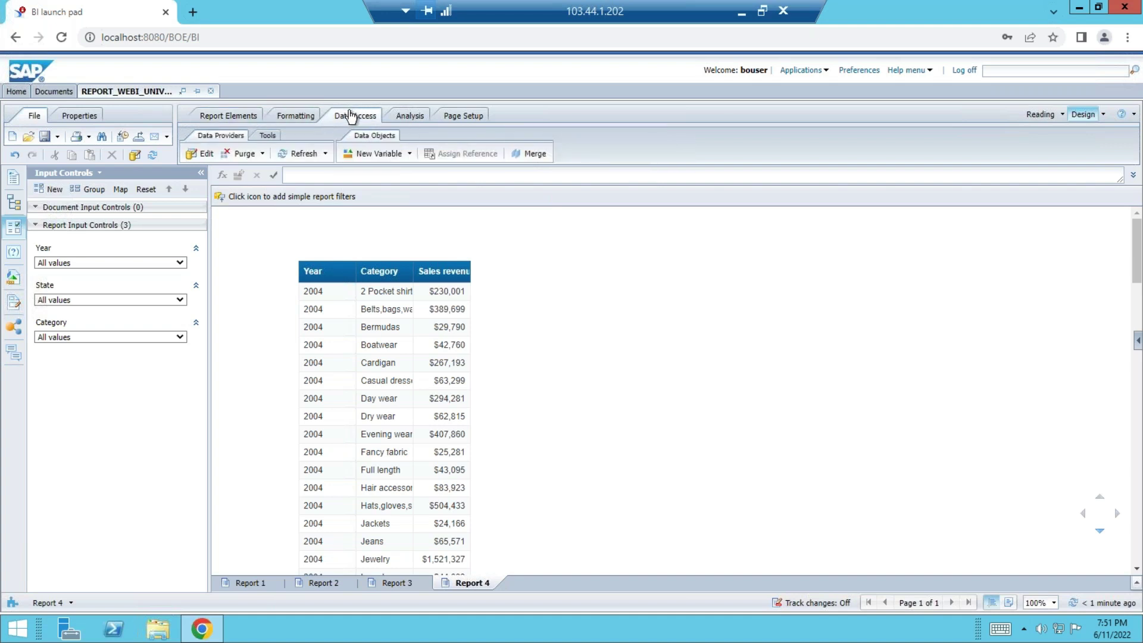
{"action": "left_click", "coordinate": [406, 118]}
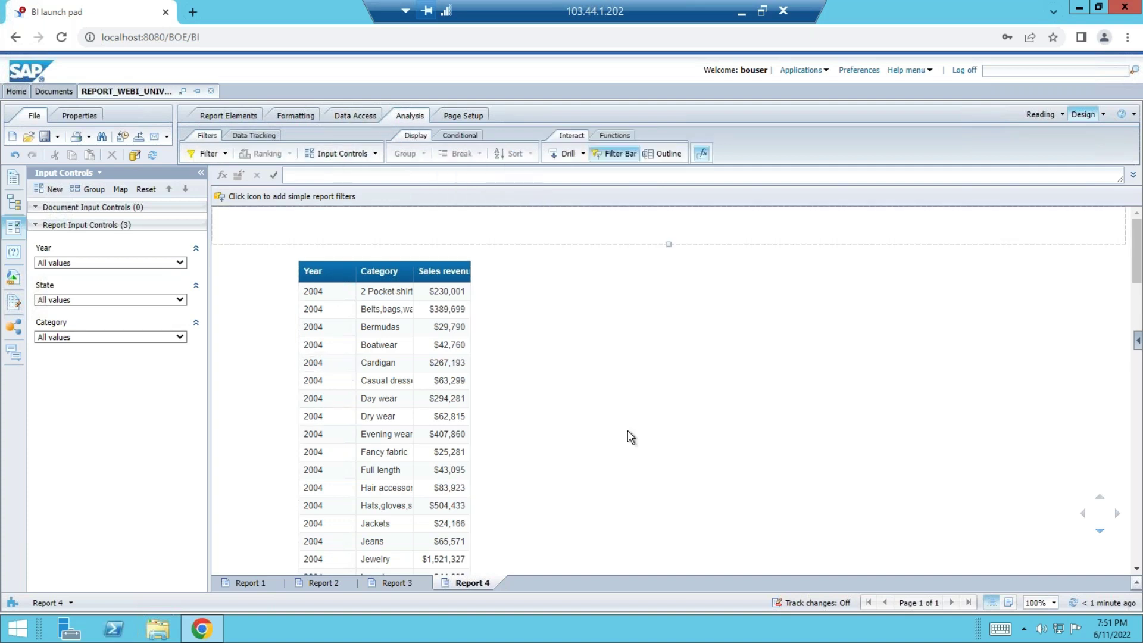
Step: Autofit the Category column's width to its contents
{"action": "double_click", "coordinate": [412, 270]}
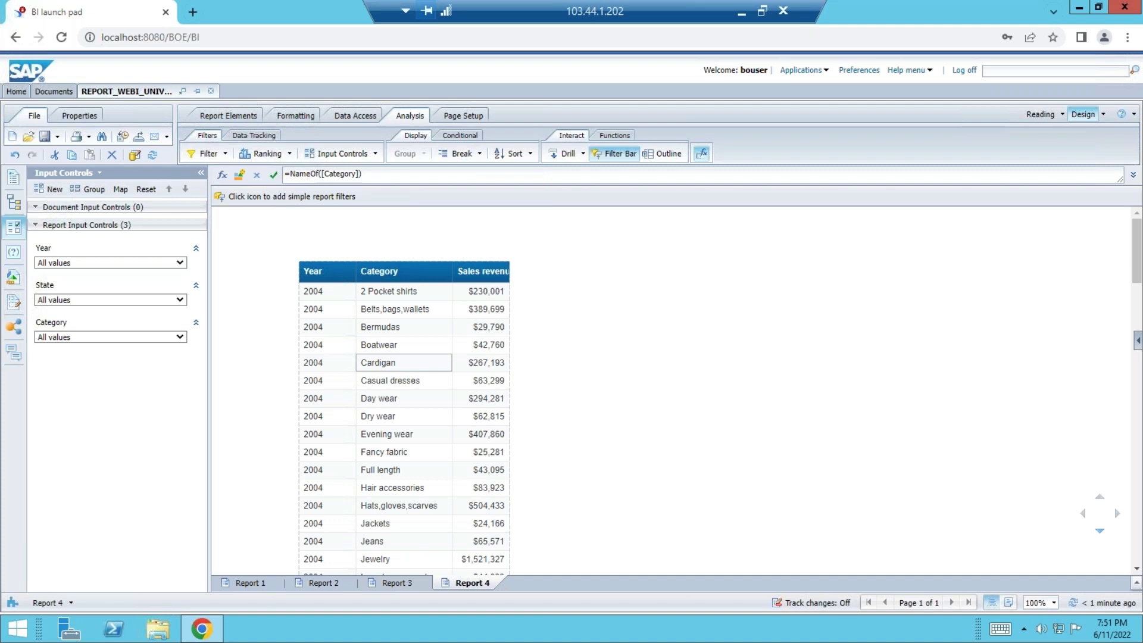
{"action": "left_click", "coordinate": [402, 387]}
{"action": "left_click", "coordinate": [639, 325]}
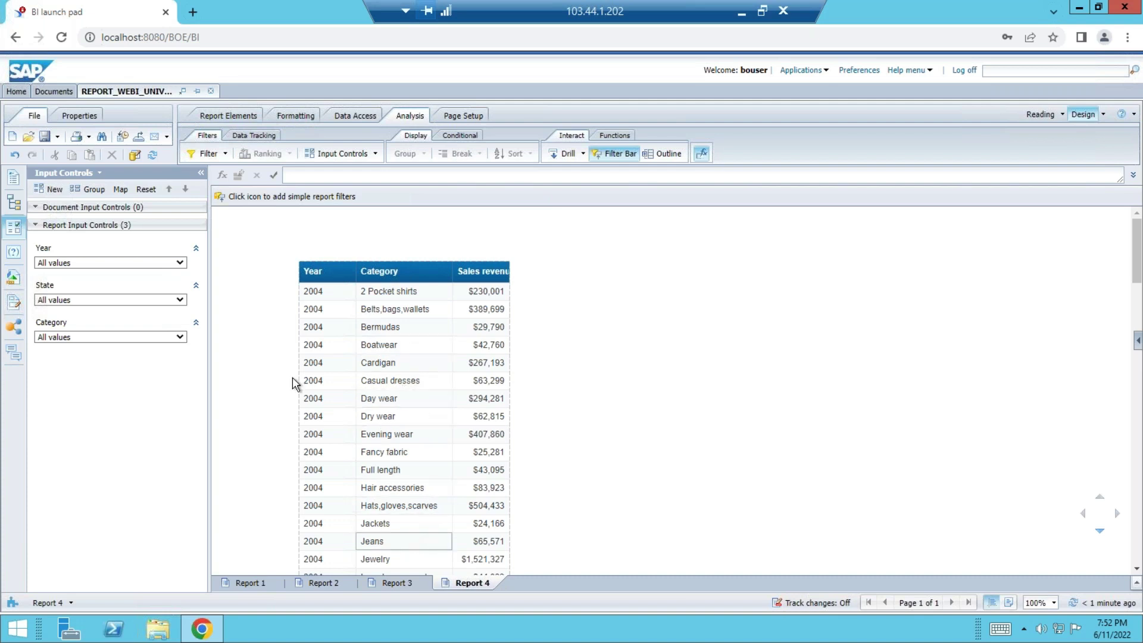
Step: Delete the Year column from the table and insert Month as the first column, before Category
{"action": "left_click", "coordinate": [317, 272]}
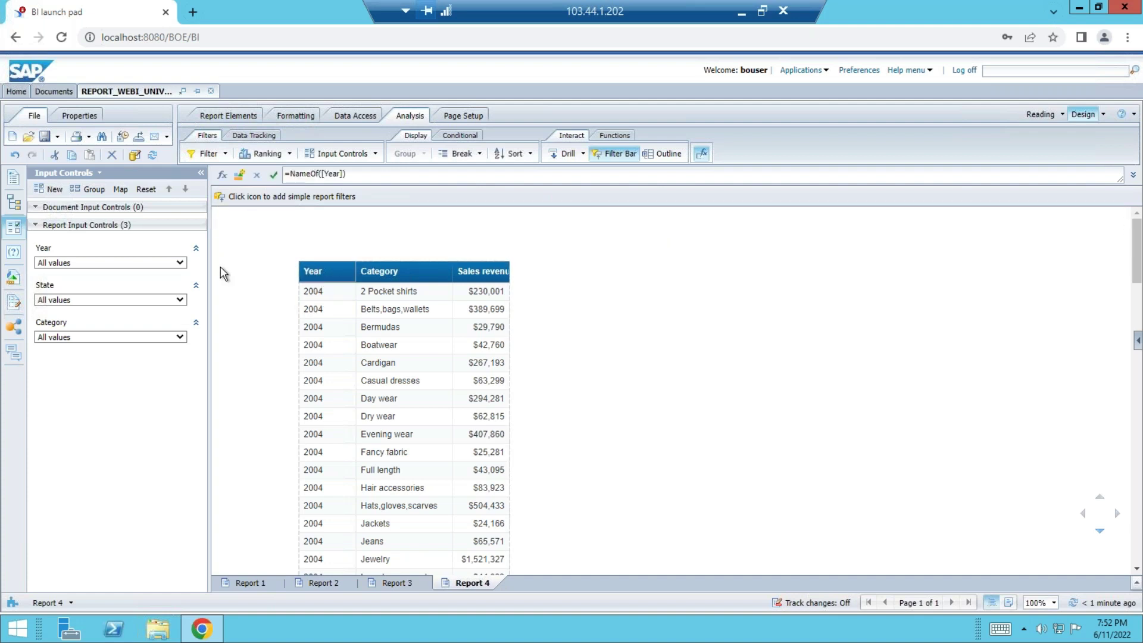
{"action": "left_click", "coordinate": [324, 325]}
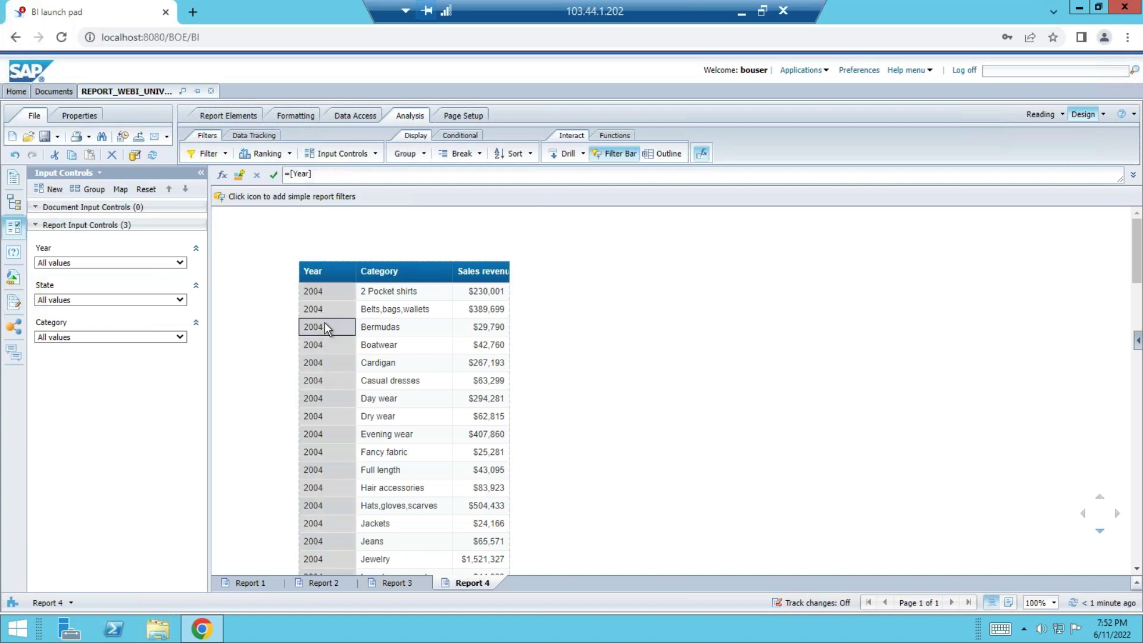
{"action": "right_click", "coordinate": [324, 323]}
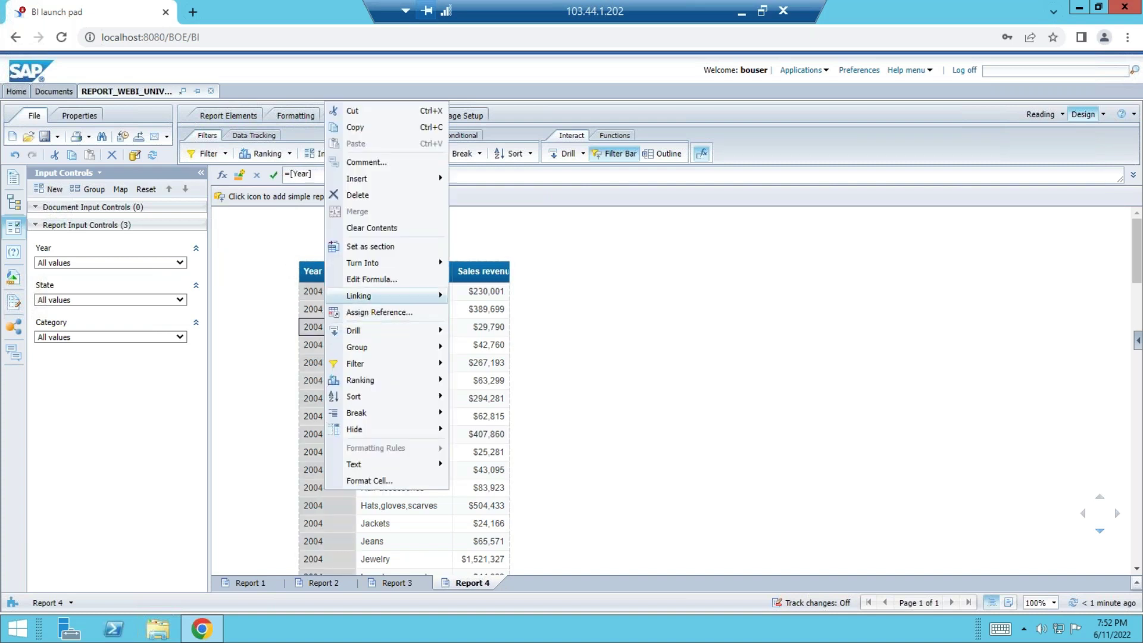
{"action": "left_click", "coordinate": [357, 195]}
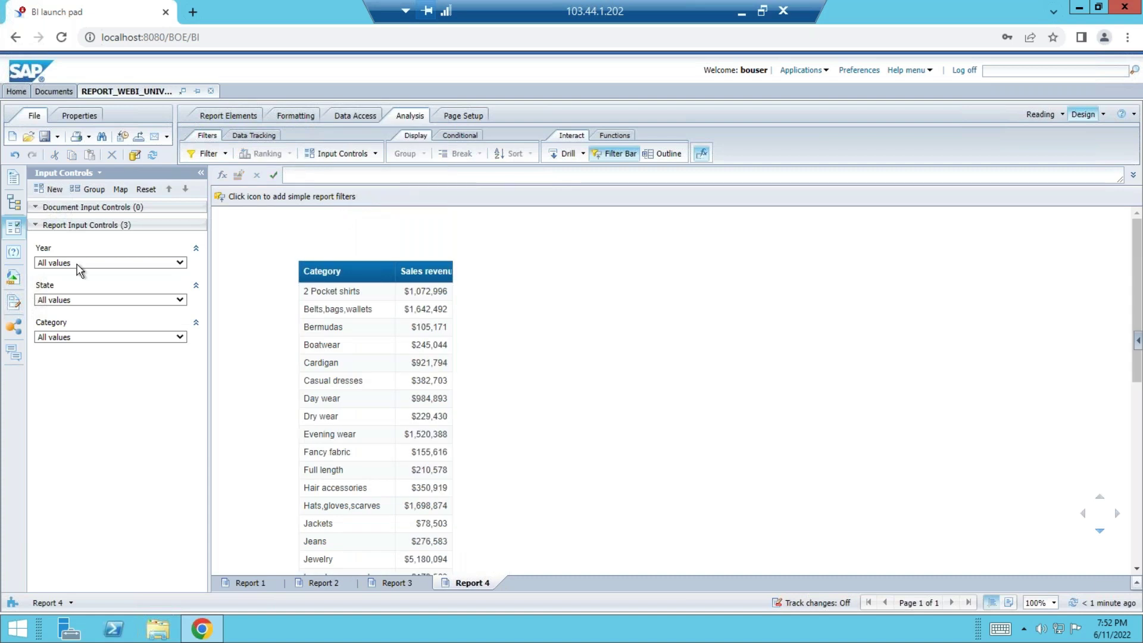
{"action": "left_click", "coordinate": [13, 277]}
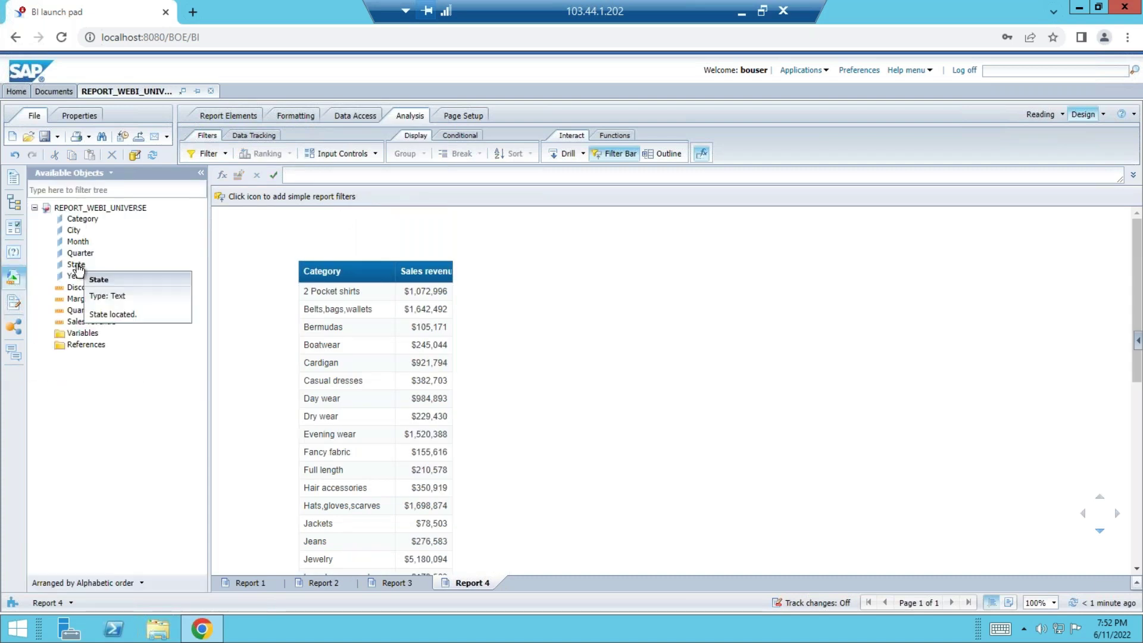
{"action": "left_click_drag", "start_coordinate": [77, 241], "coordinate": [301, 278]}
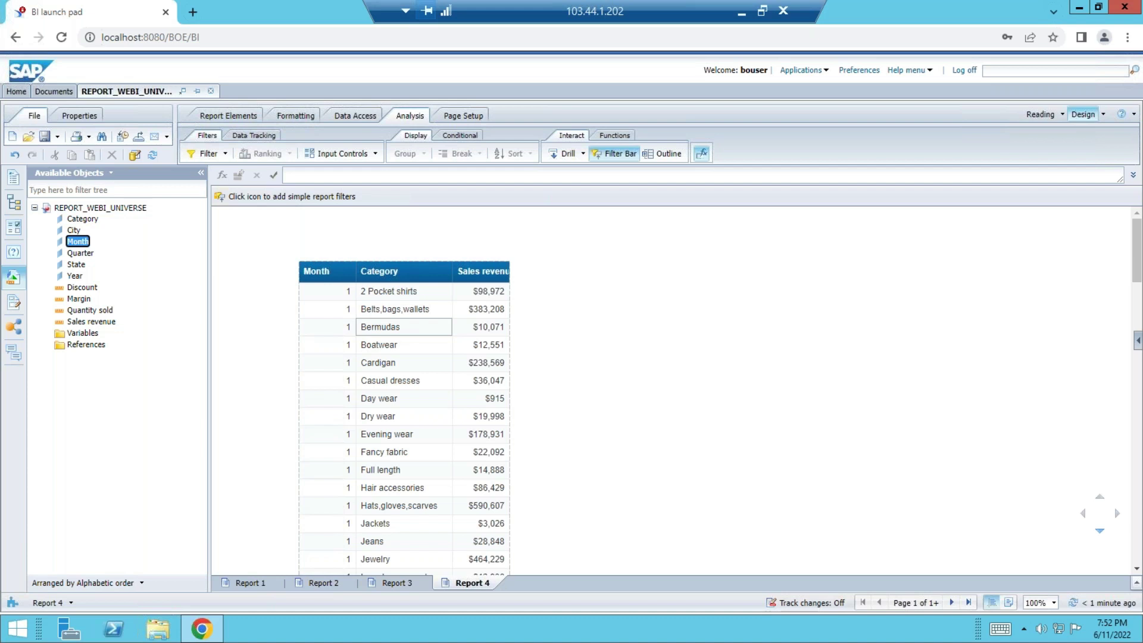
Step: Add a break on the table's Category column
{"action": "left_click", "coordinate": [330, 362]}
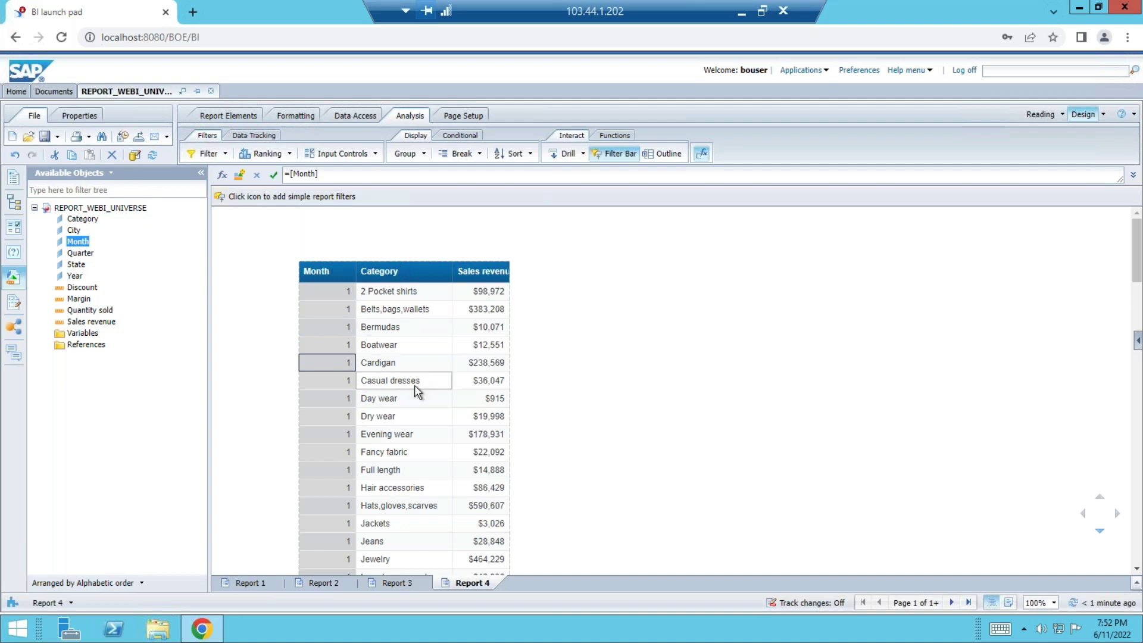
{"action": "left_click", "coordinate": [413, 364]}
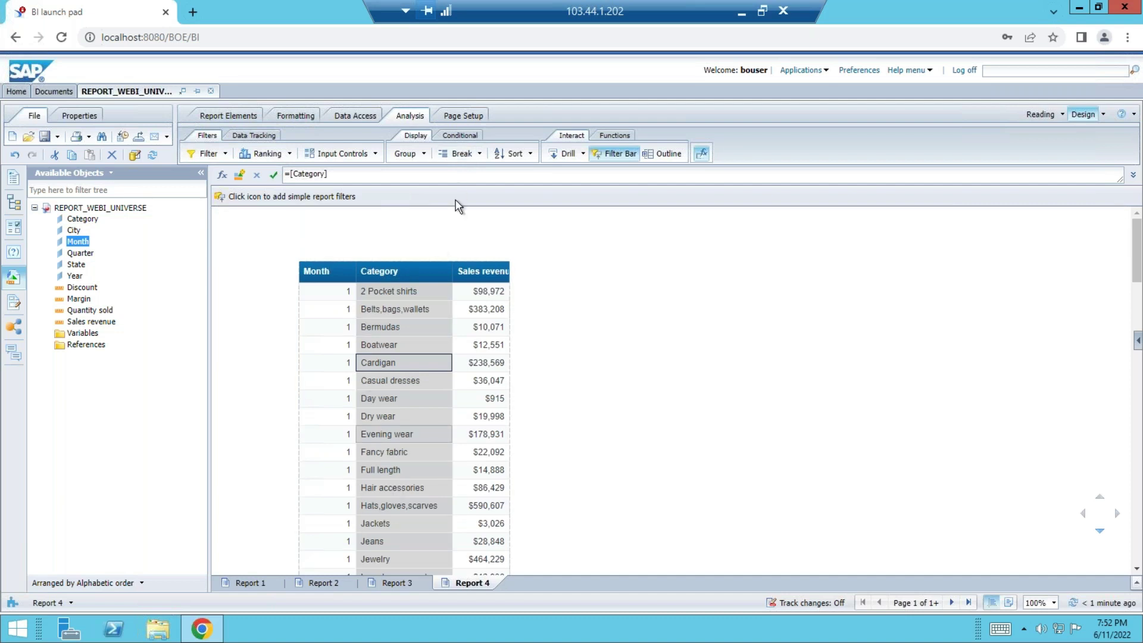
{"action": "left_click", "coordinate": [456, 156]}
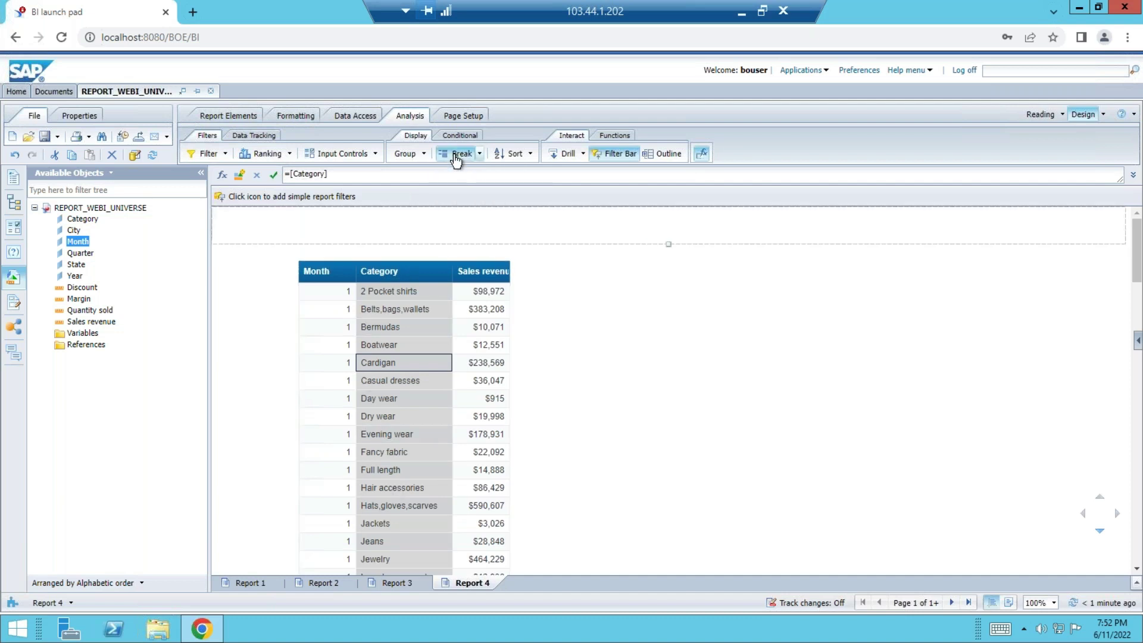